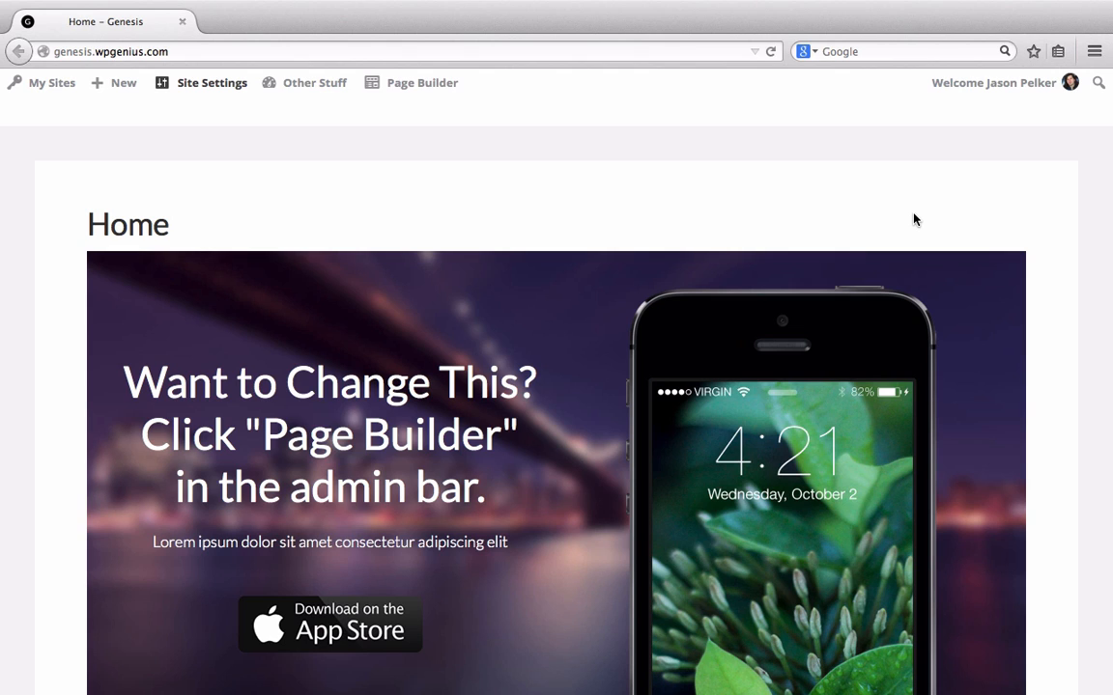
Open the home page in Page Builder and replace its existing layout with the Hope home page template
left_click(444, 90)
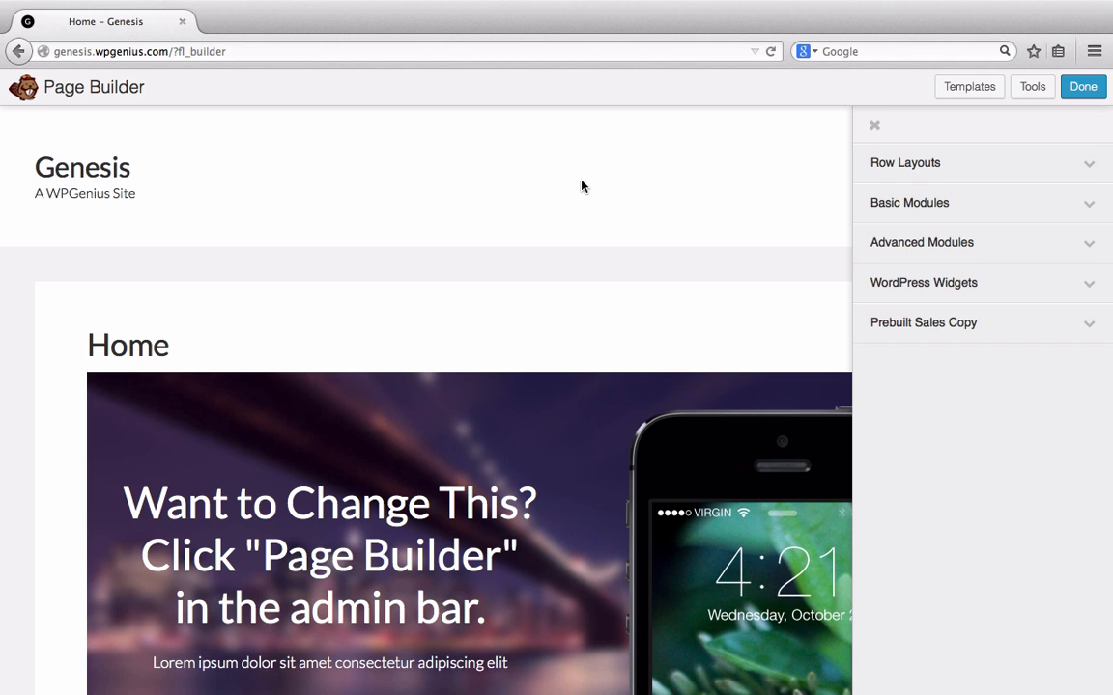
left_click(968, 91)
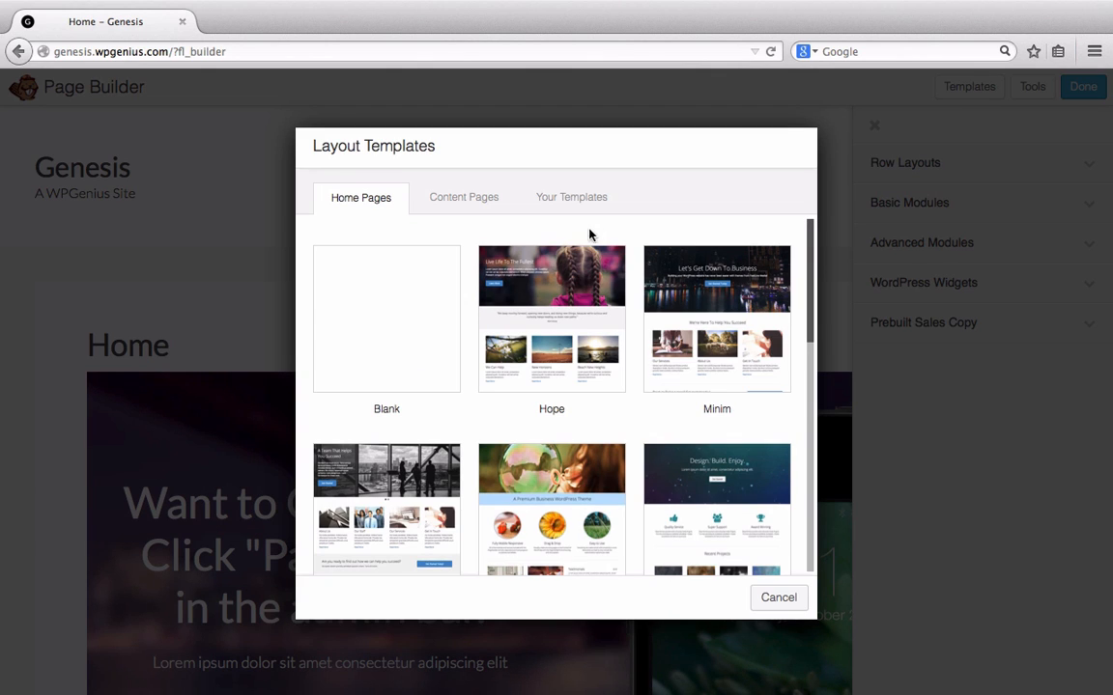
left_click(569, 303)
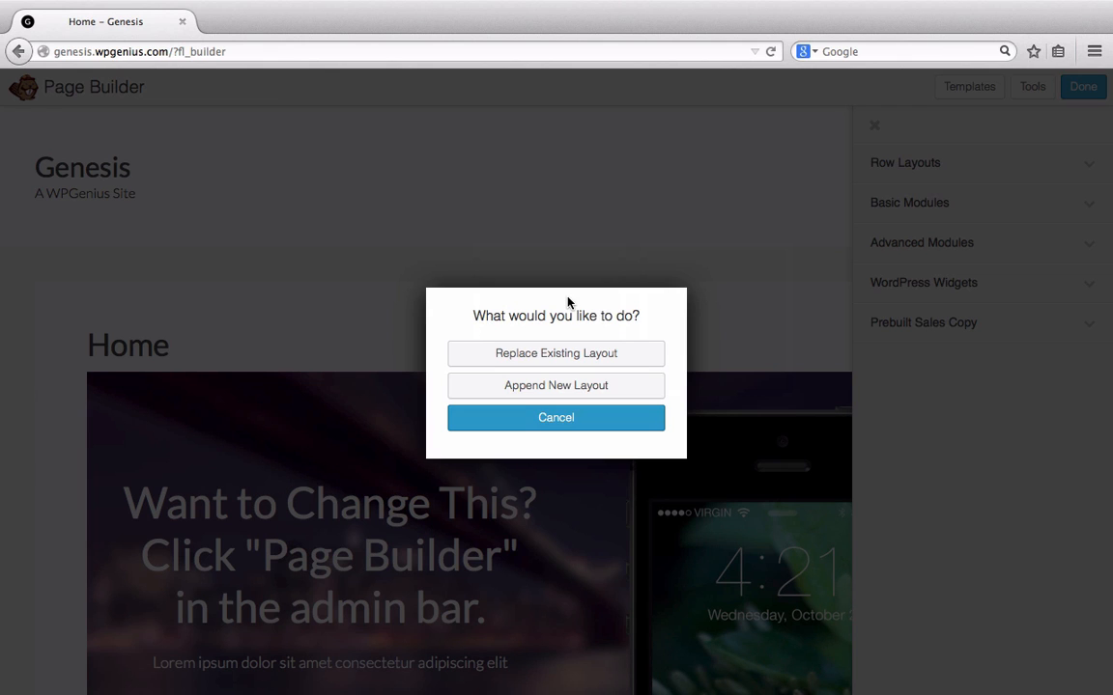
left_click(590, 358)
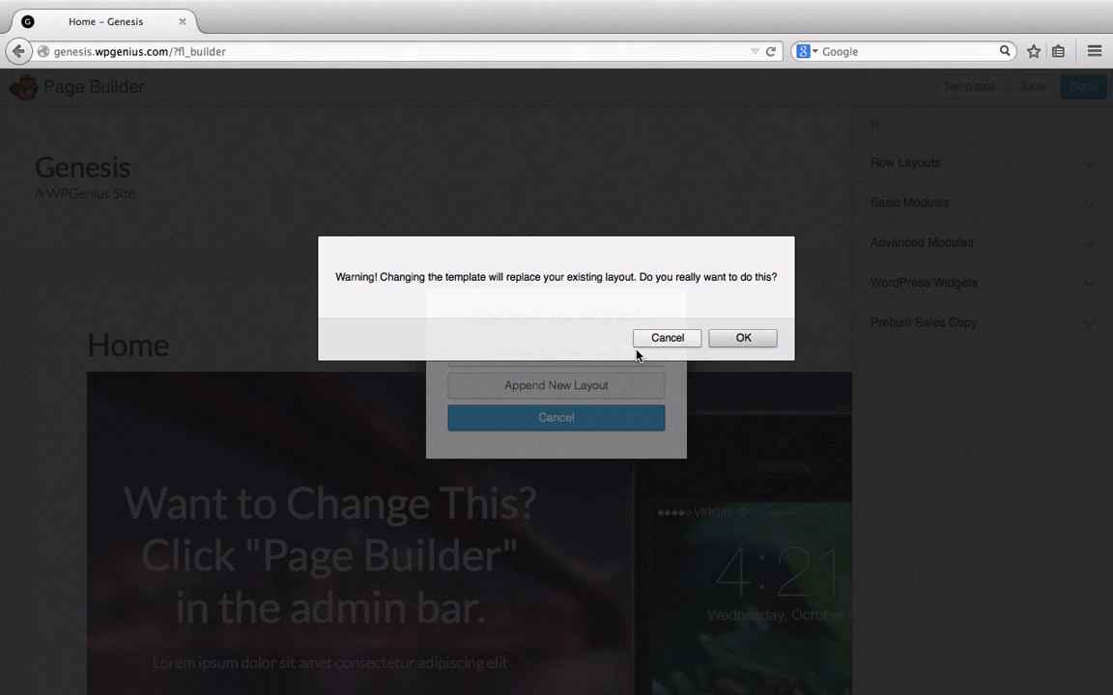
left_click(743, 337)
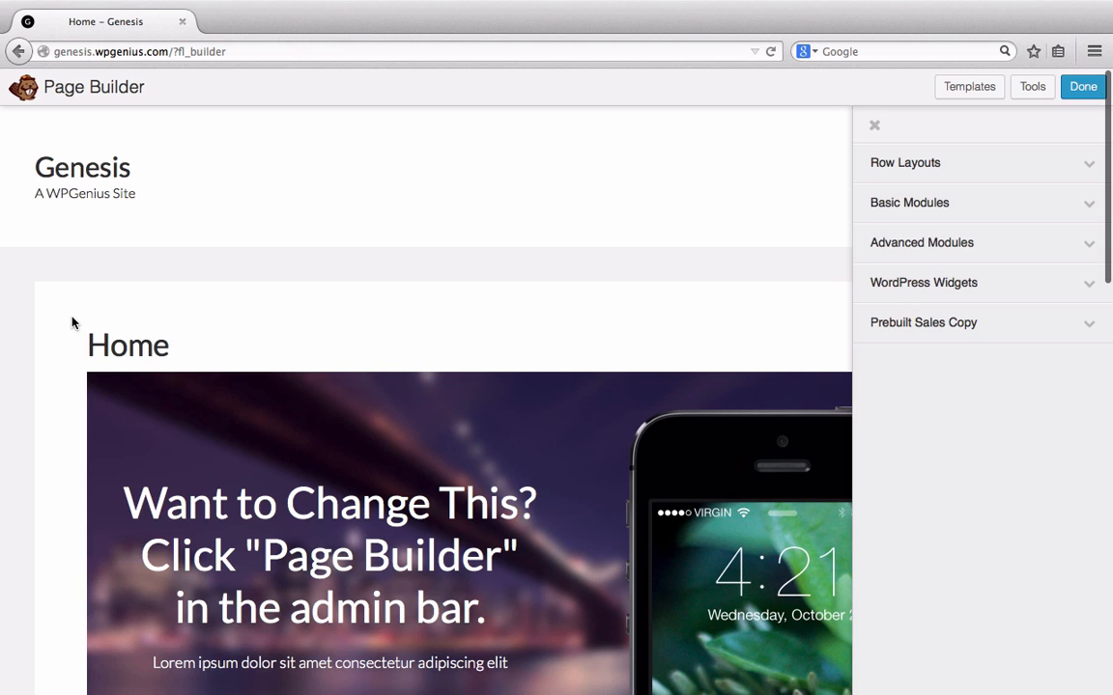
Look through the Hope layout's hero section, quote and image columns on the home page
scroll(71, 322, "down", 3)
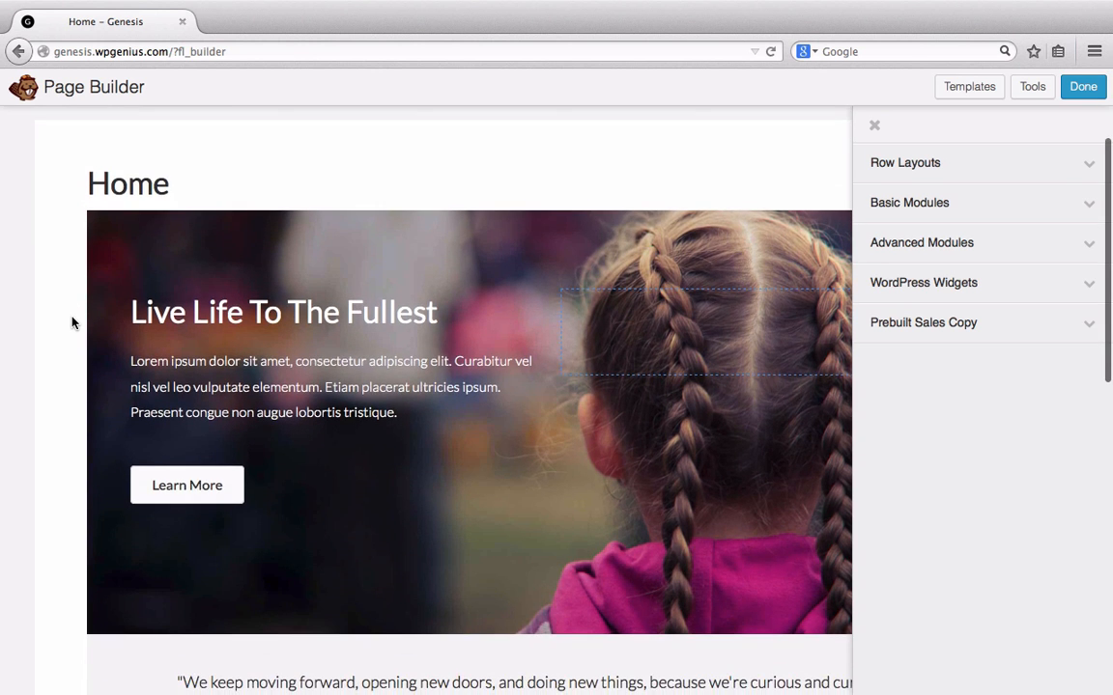
scroll(71, 322, "down", 3)
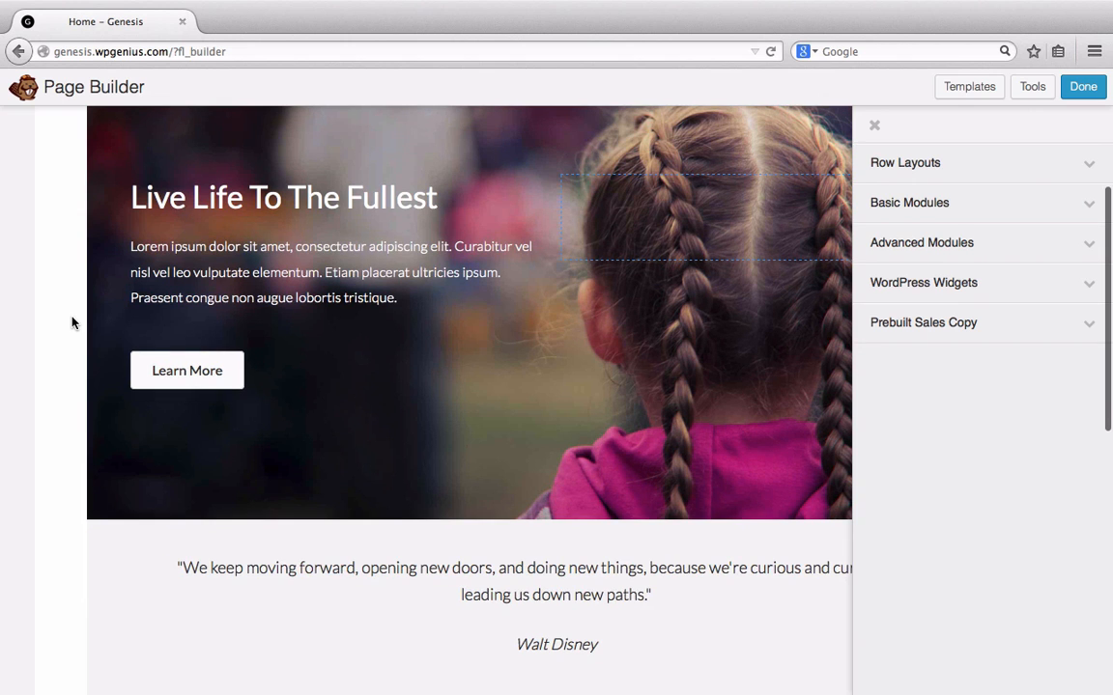
scroll(72, 322, "down", 10)
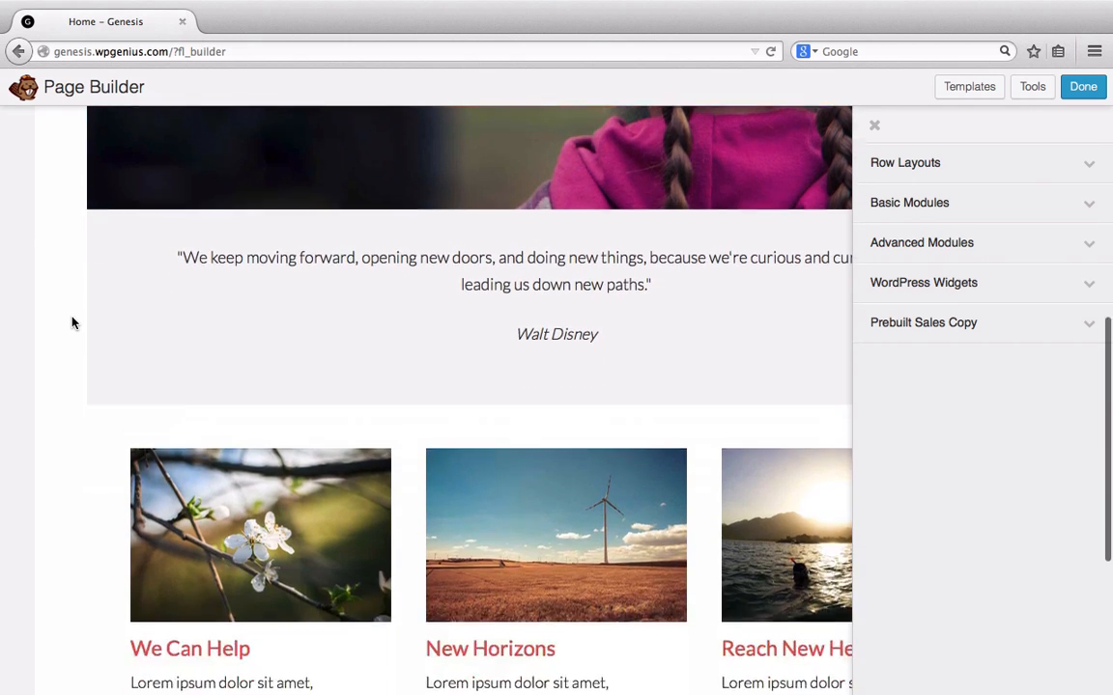
scroll(71, 322, "down", 2)
scroll(71, 323, "up", 15)
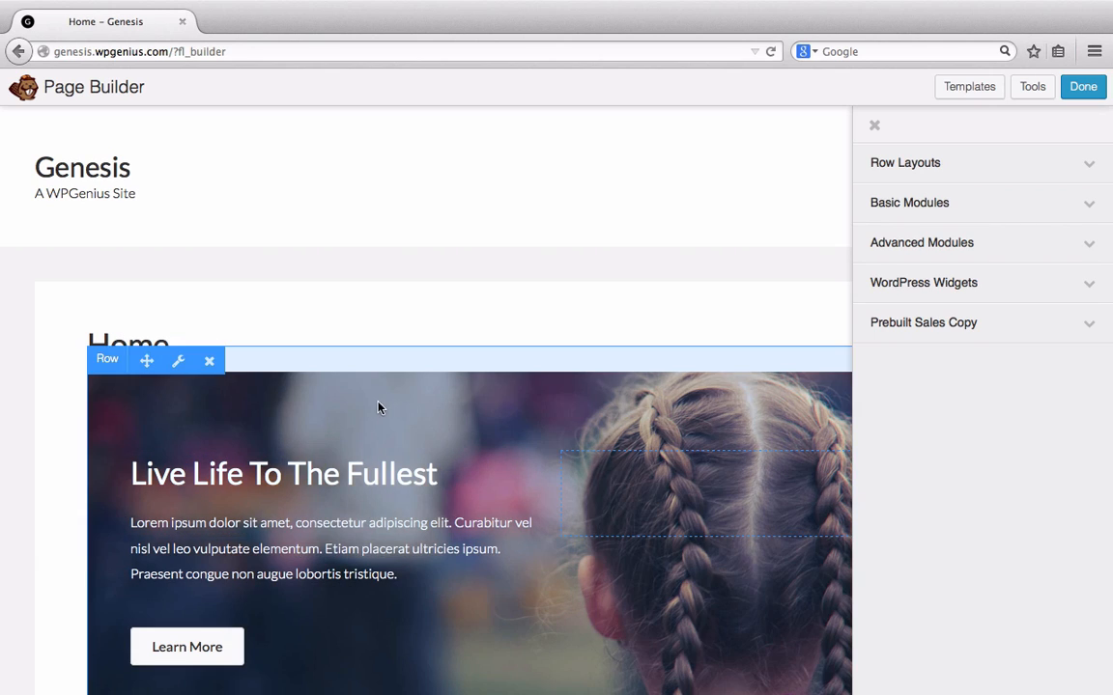
scroll(405, 307, "down", 3)
scroll(404, 307, "down", 1)
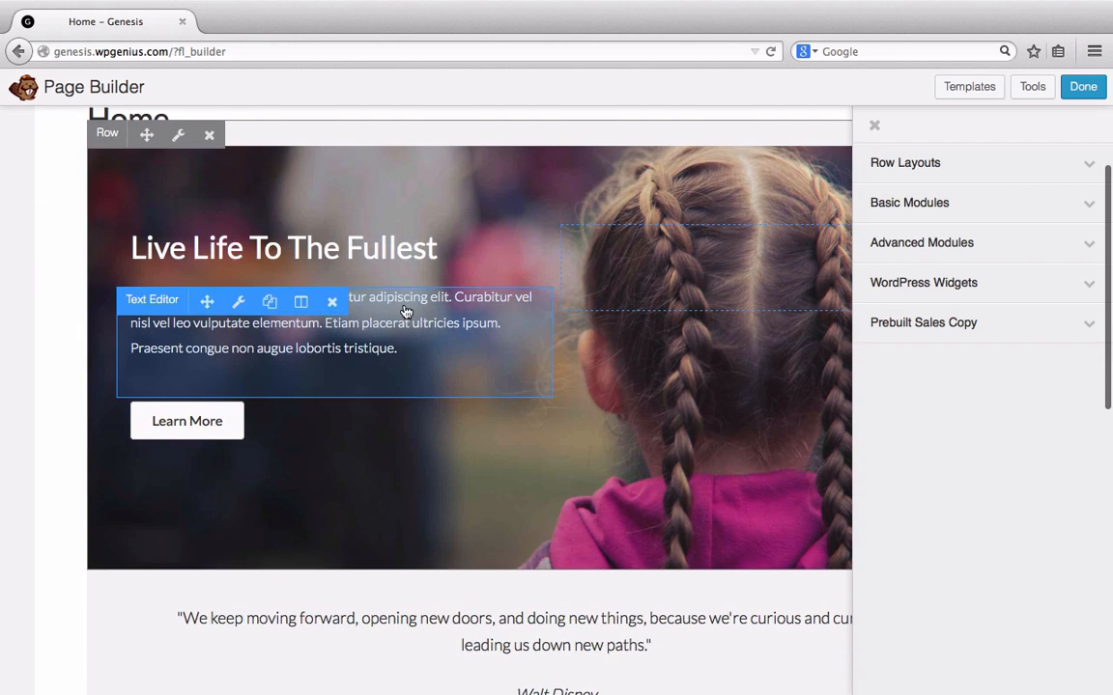
scroll(404, 310, "down", 2)
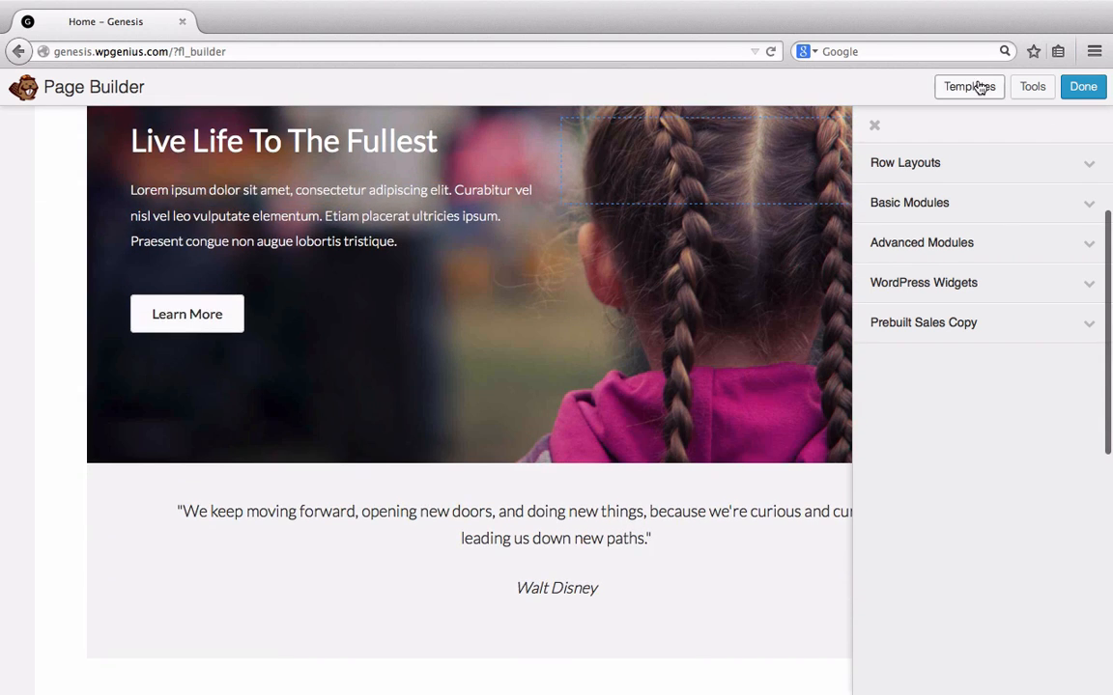
Replace the home page's existing layout with the Foto home page template
left_click(975, 86)
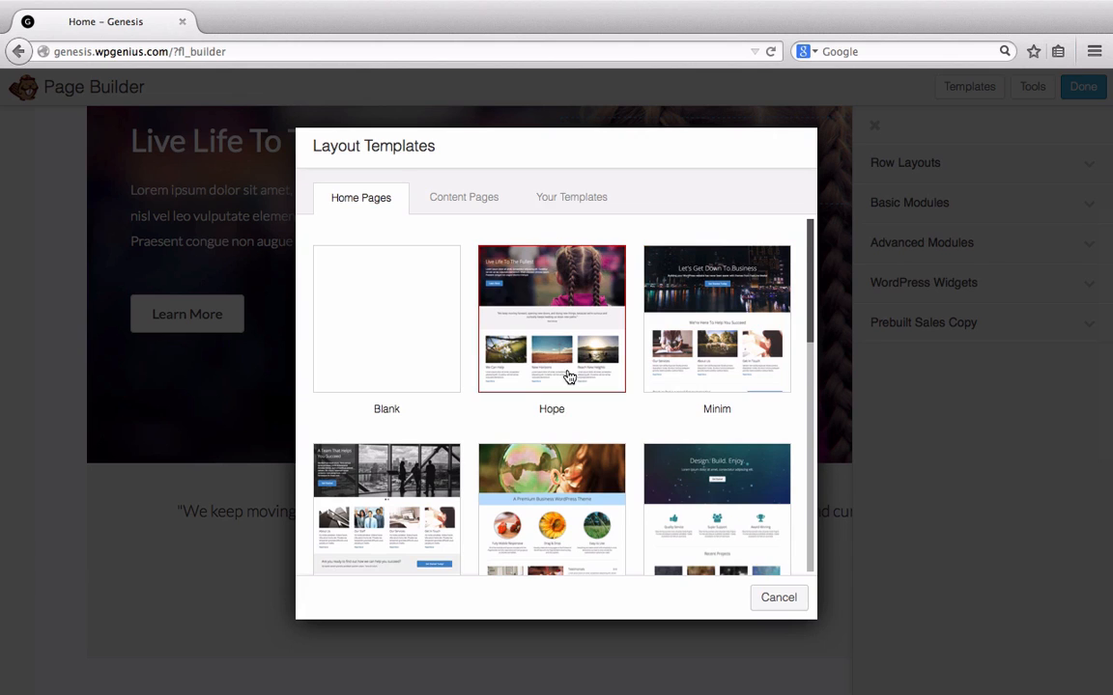
scroll(473, 396, "down", 3)
scroll(457, 417, "down", 2)
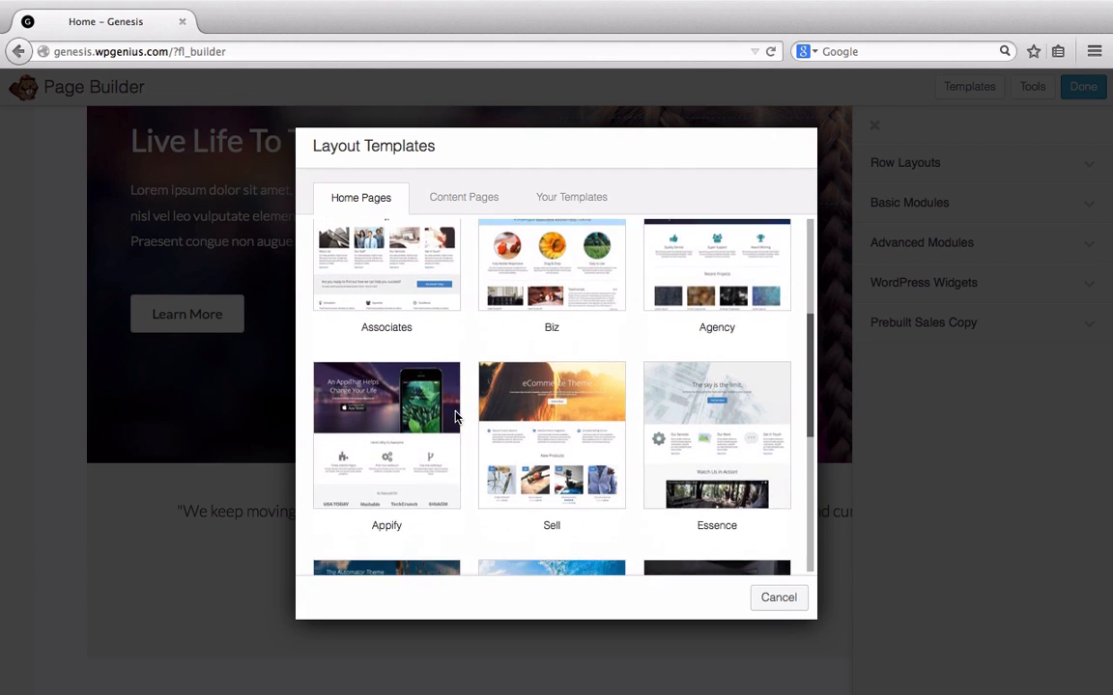
scroll(457, 417, "down", 3)
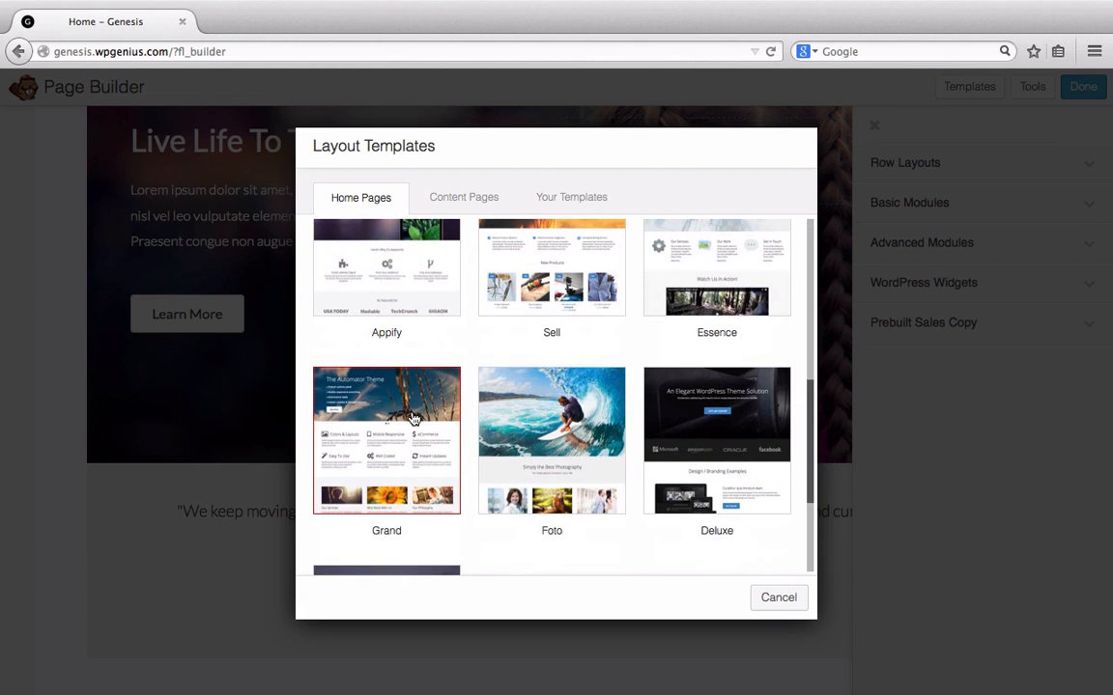
left_click(517, 417)
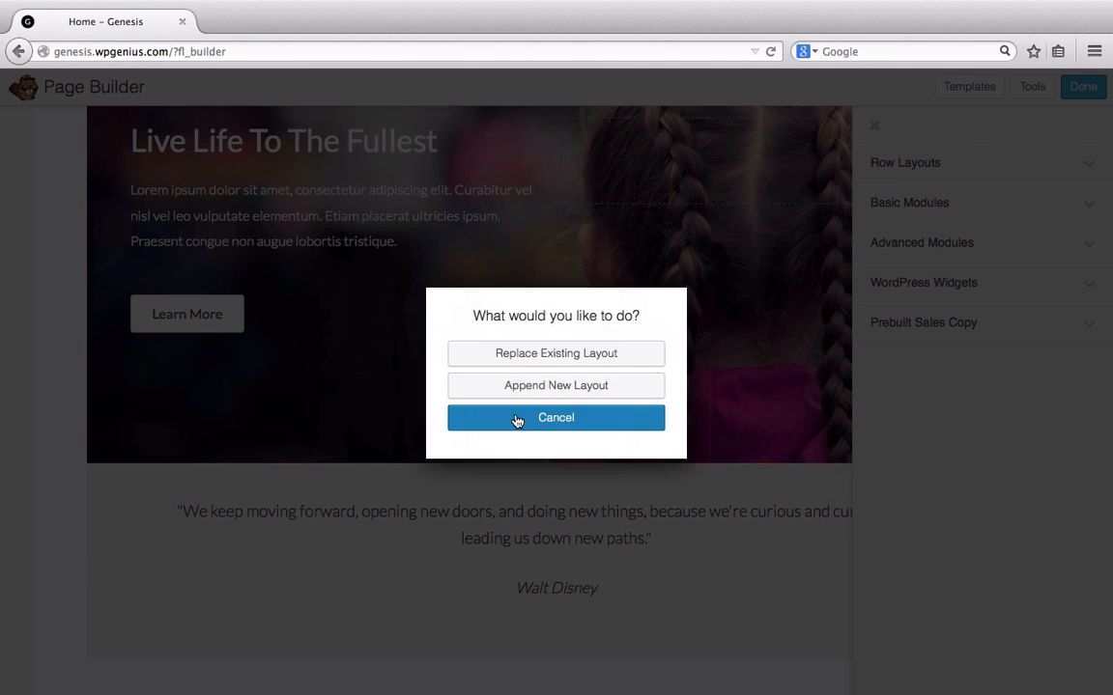
left_click(568, 363)
left_click(750, 342)
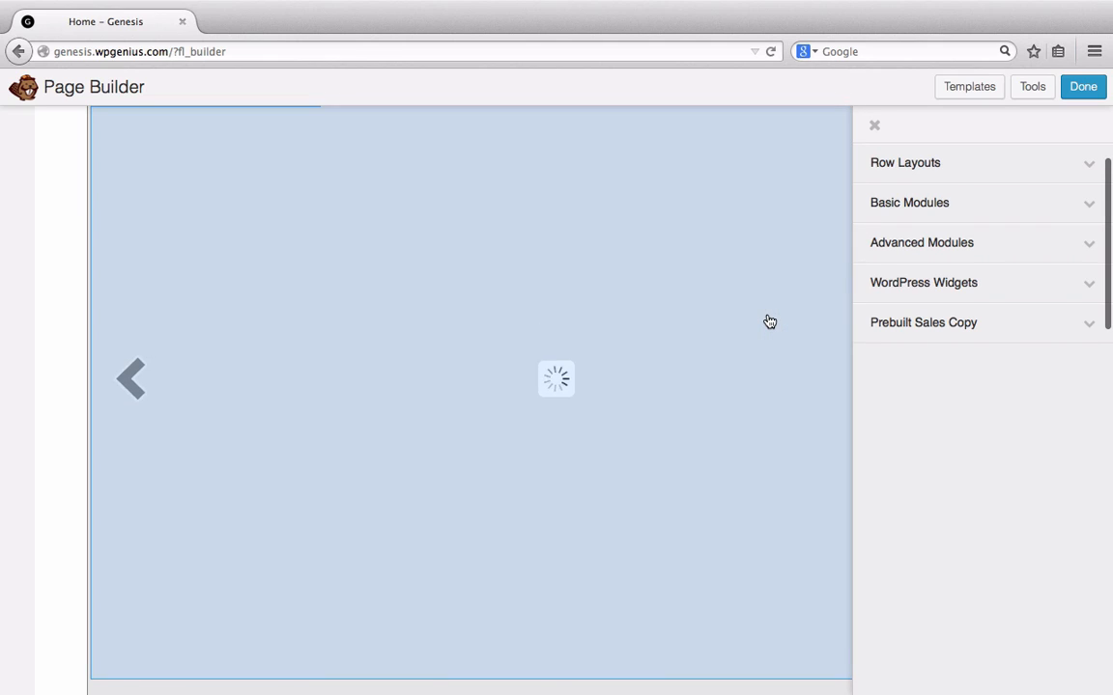
Finish editing the home page and publish the changes
scroll(768, 321, "up", 2)
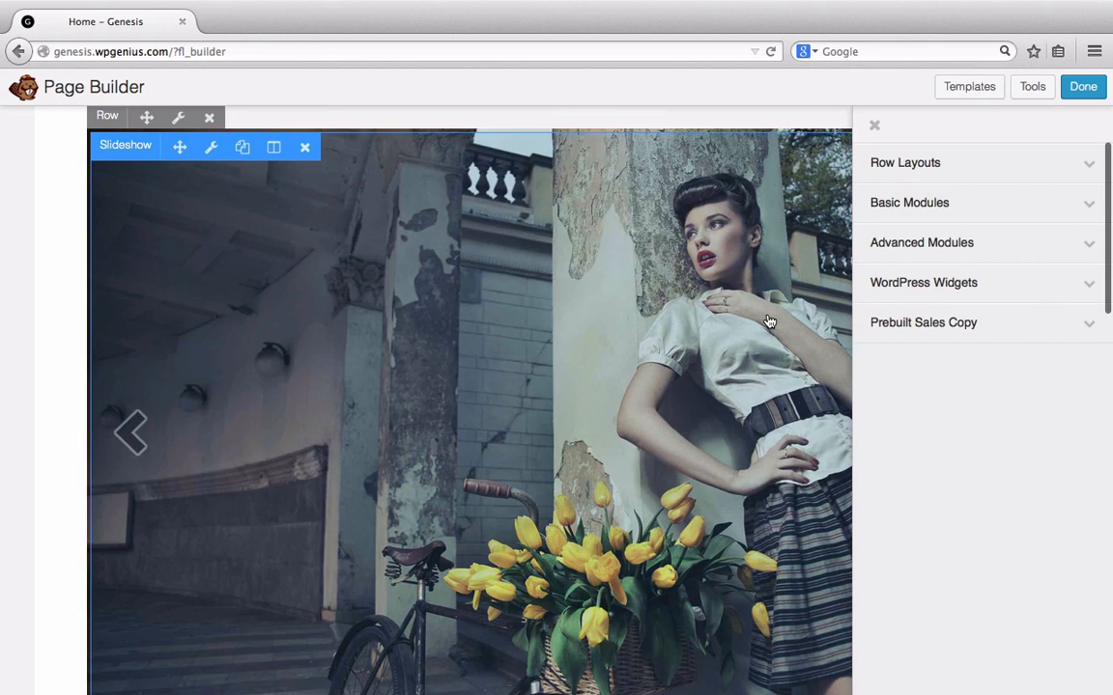
scroll(769, 322, "up", 3)
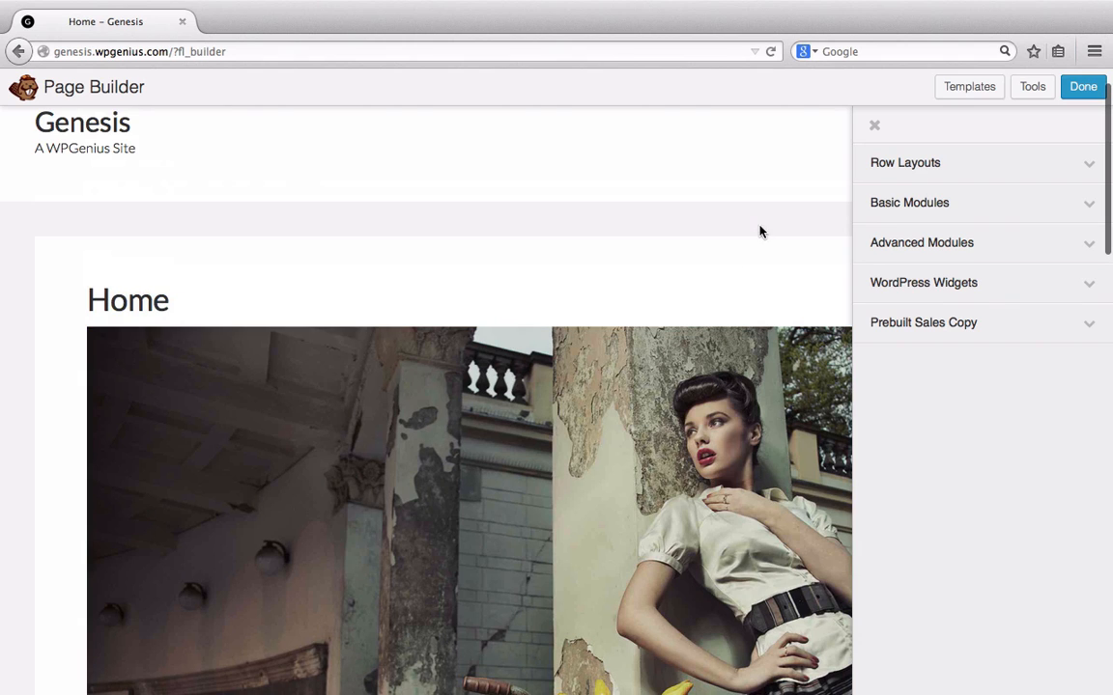
left_click(1083, 89)
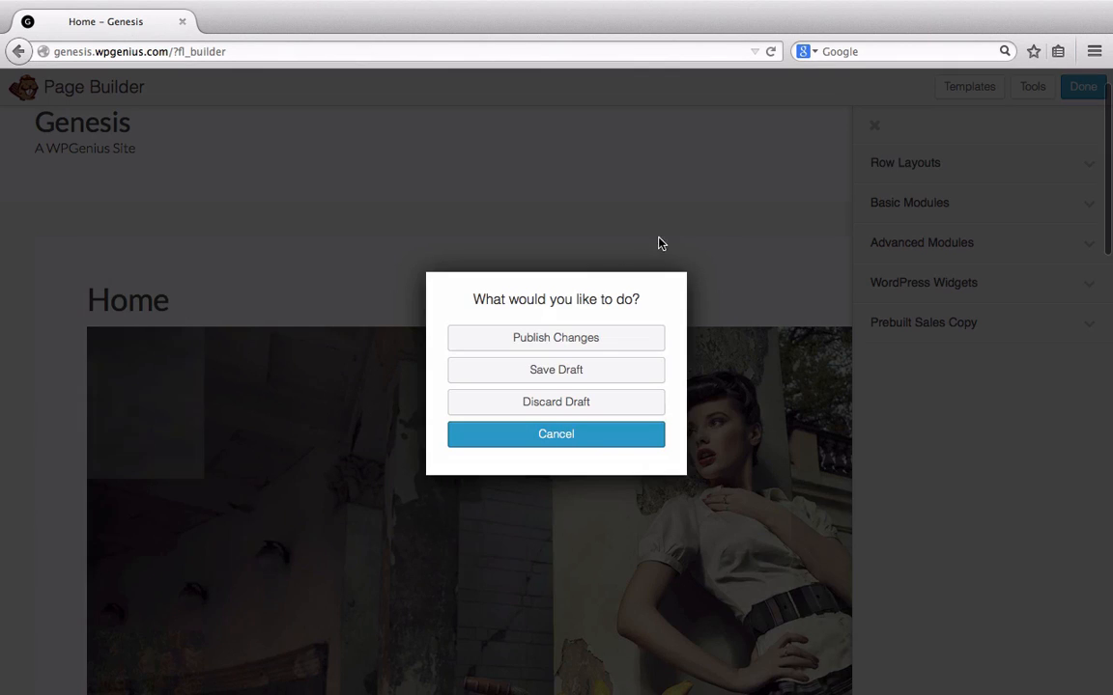
left_click(554, 340)
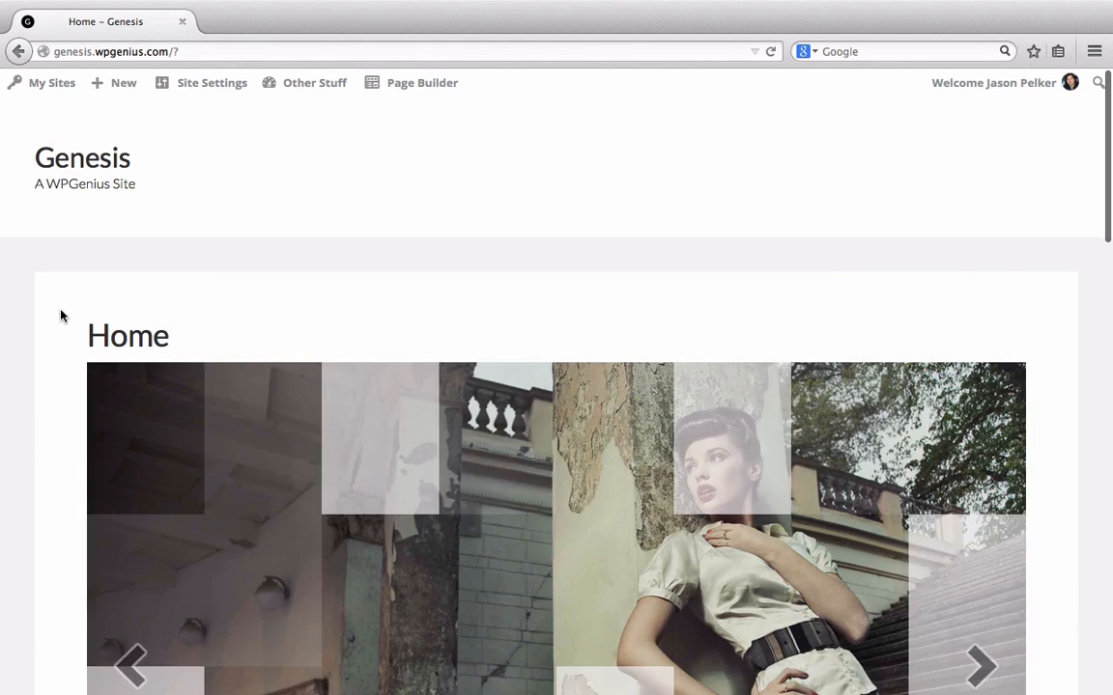
Review the published home page from the slideshow through the photo columns down to the footer
scroll(123, 275, "down", 5)
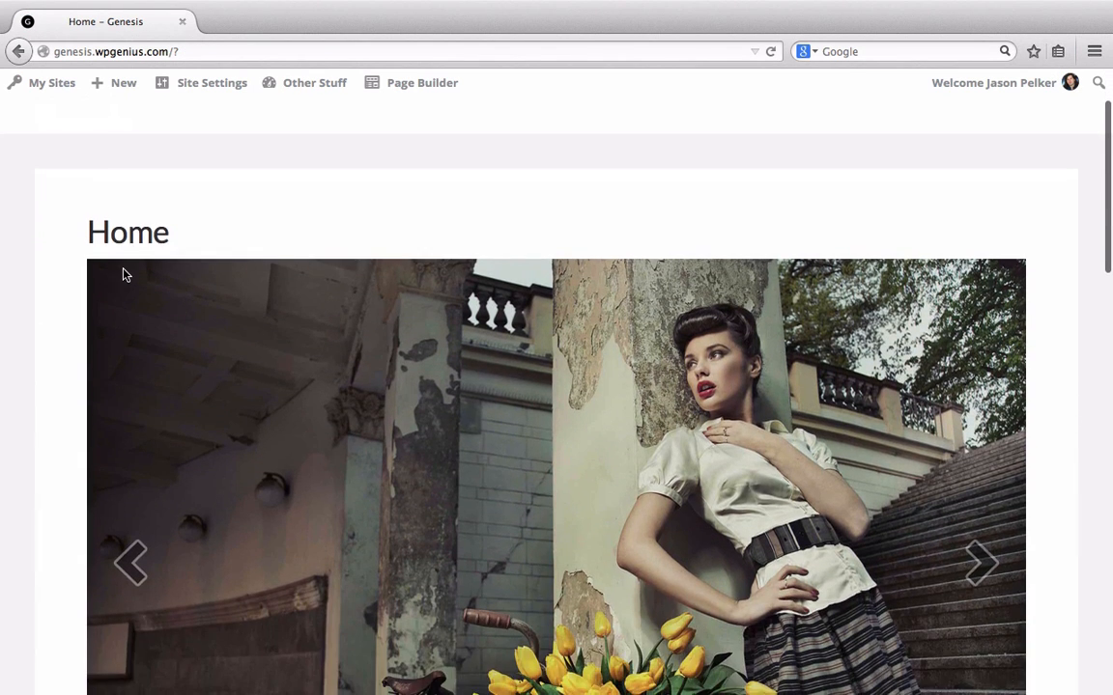
scroll(123, 275, "down", 12)
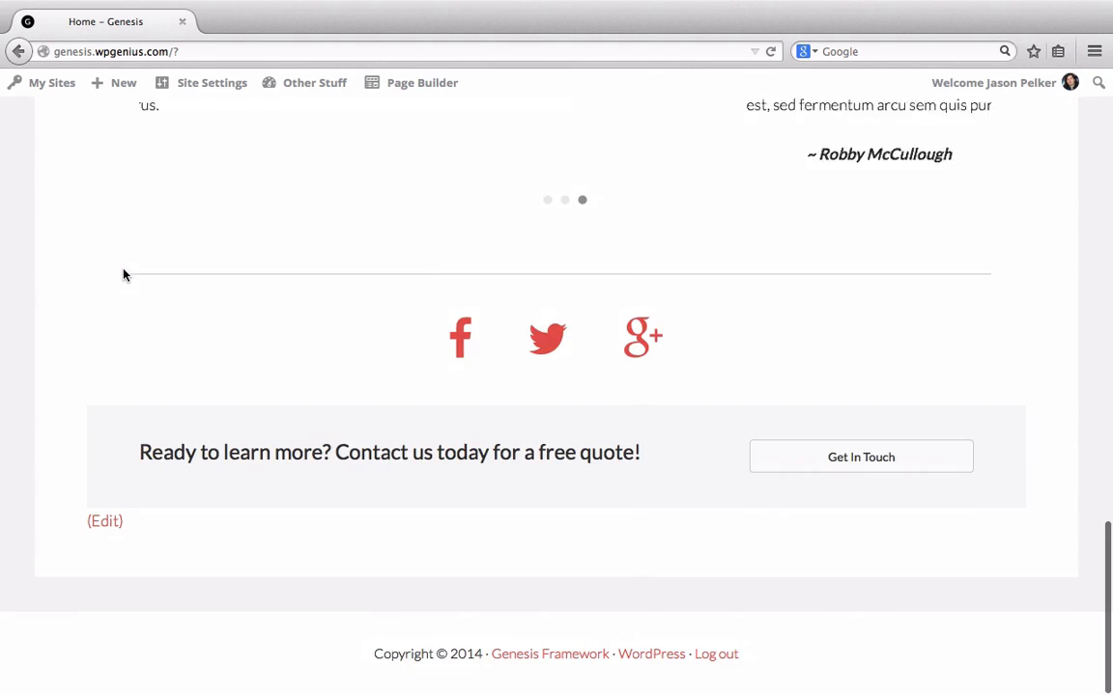
scroll(123, 275, "up", 10)
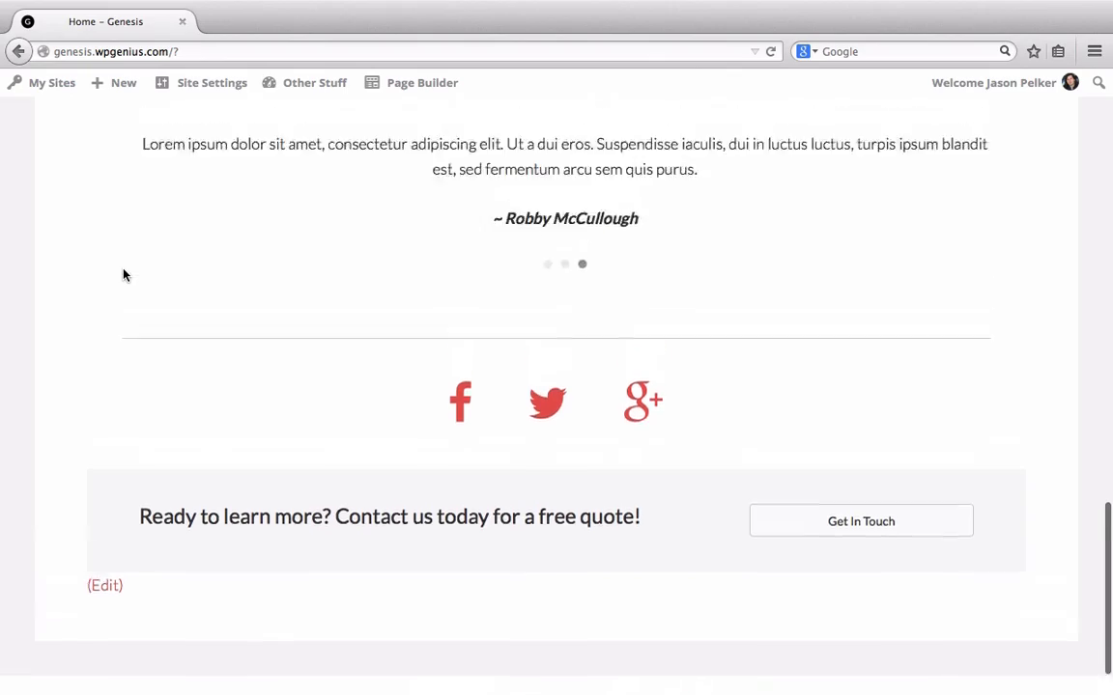
scroll(123, 275, "up", 6)
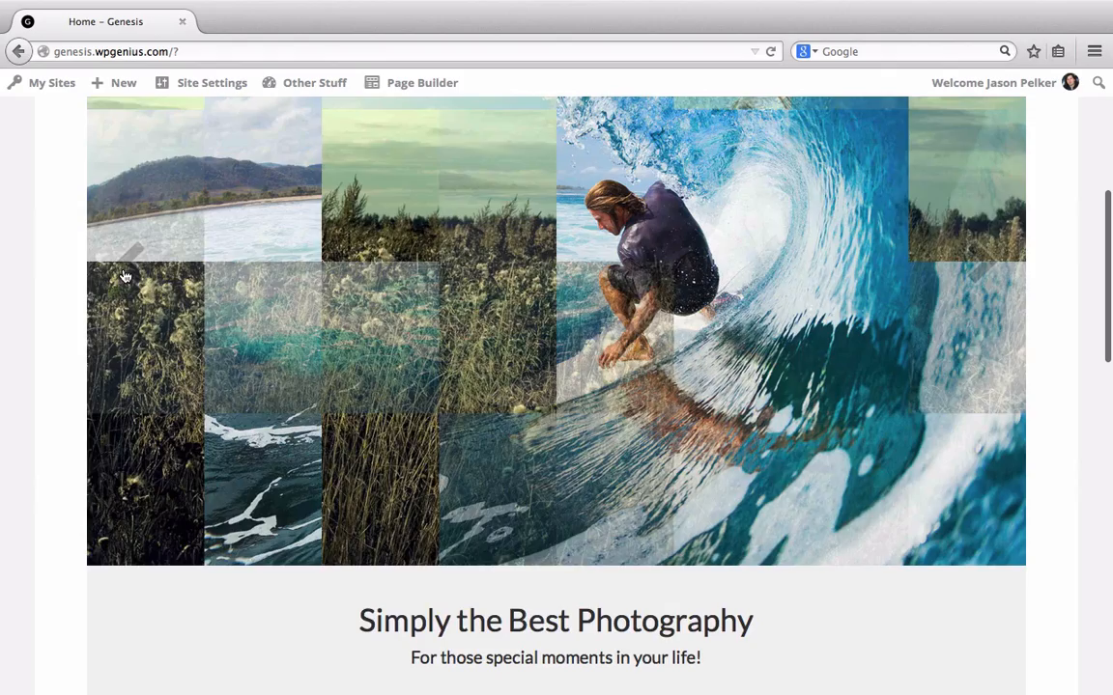
scroll(123, 275, "down", 1)
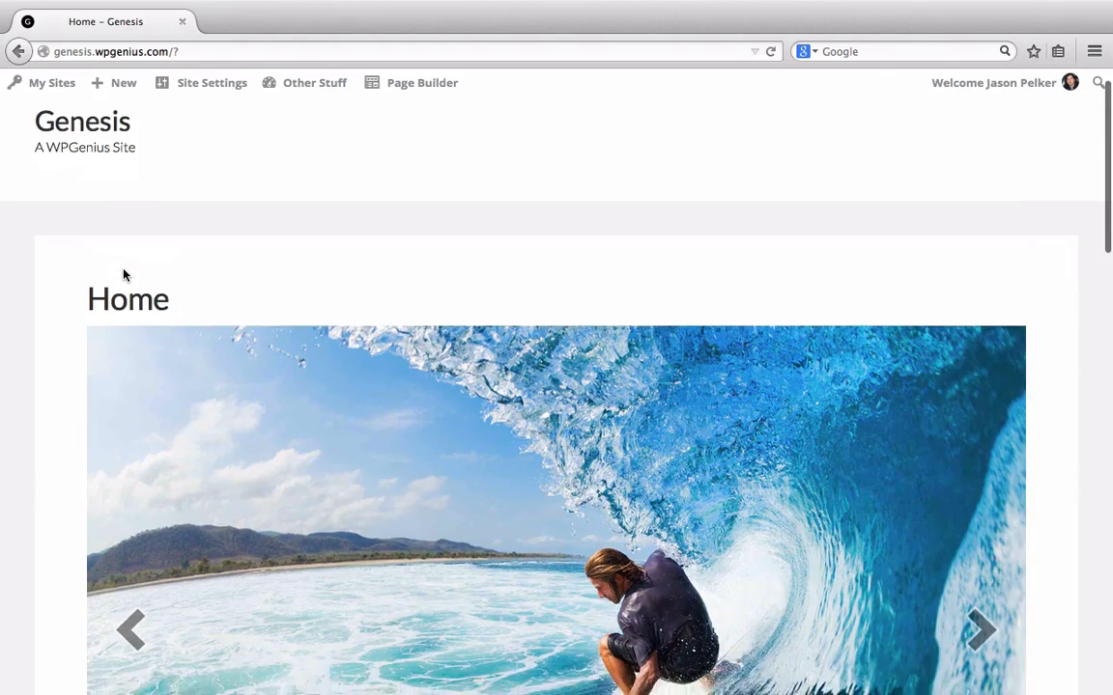
scroll(123, 275, "up", 1)
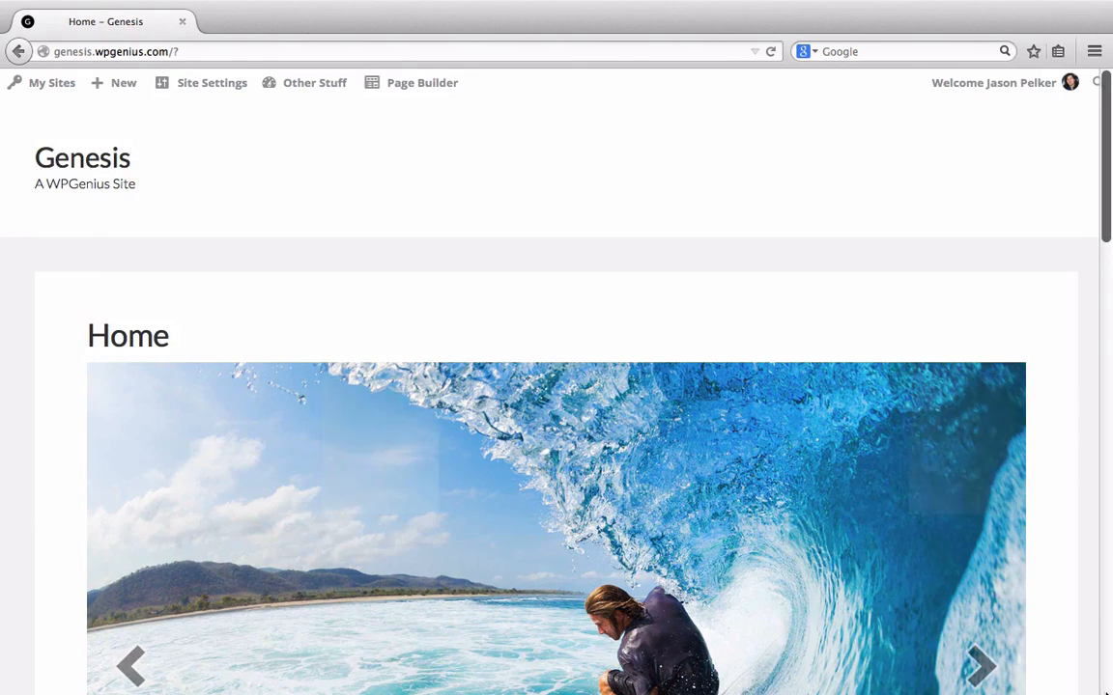
scroll(1084, 583, "down", 1)
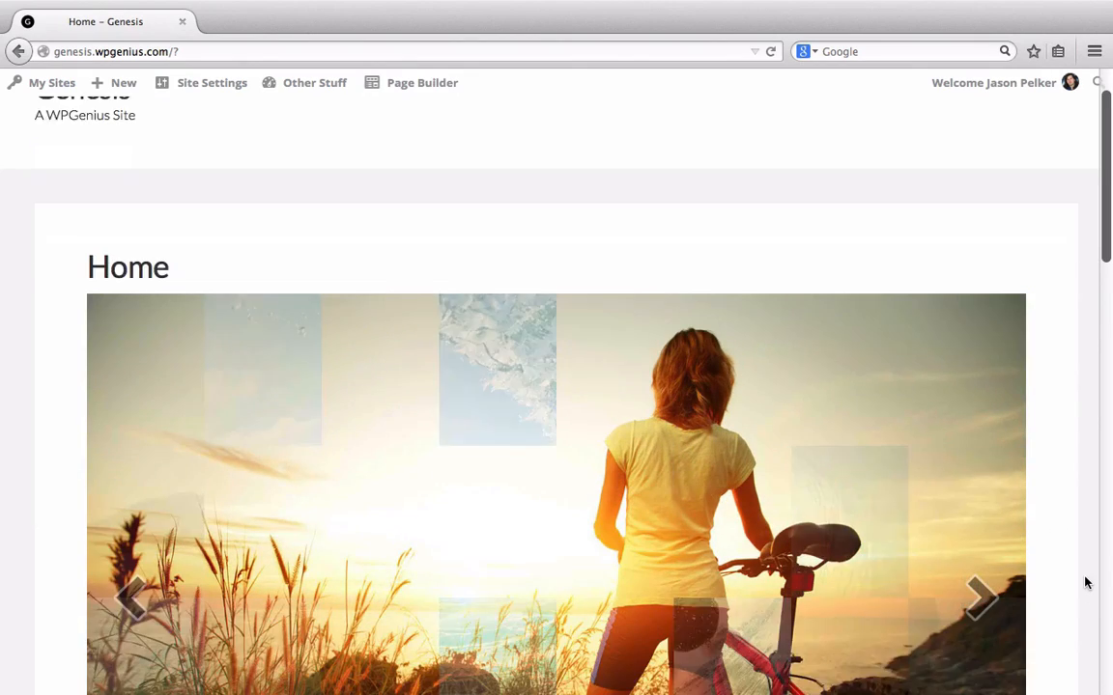
scroll(1084, 582, "down", 5)
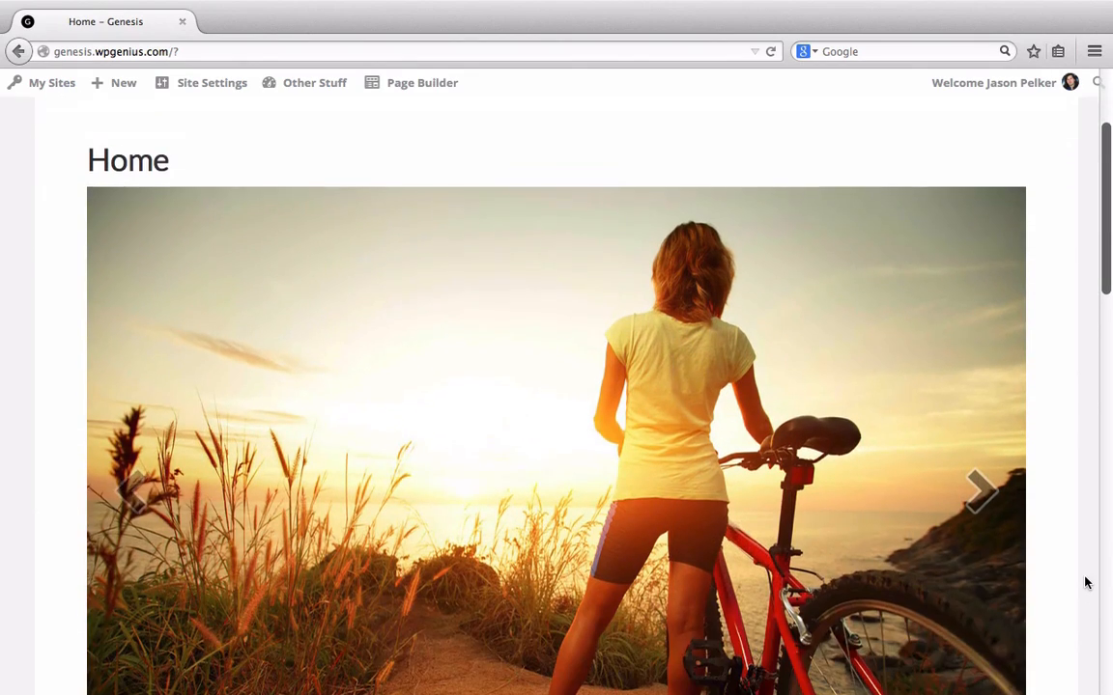
scroll(1011, 479, "down", 4)
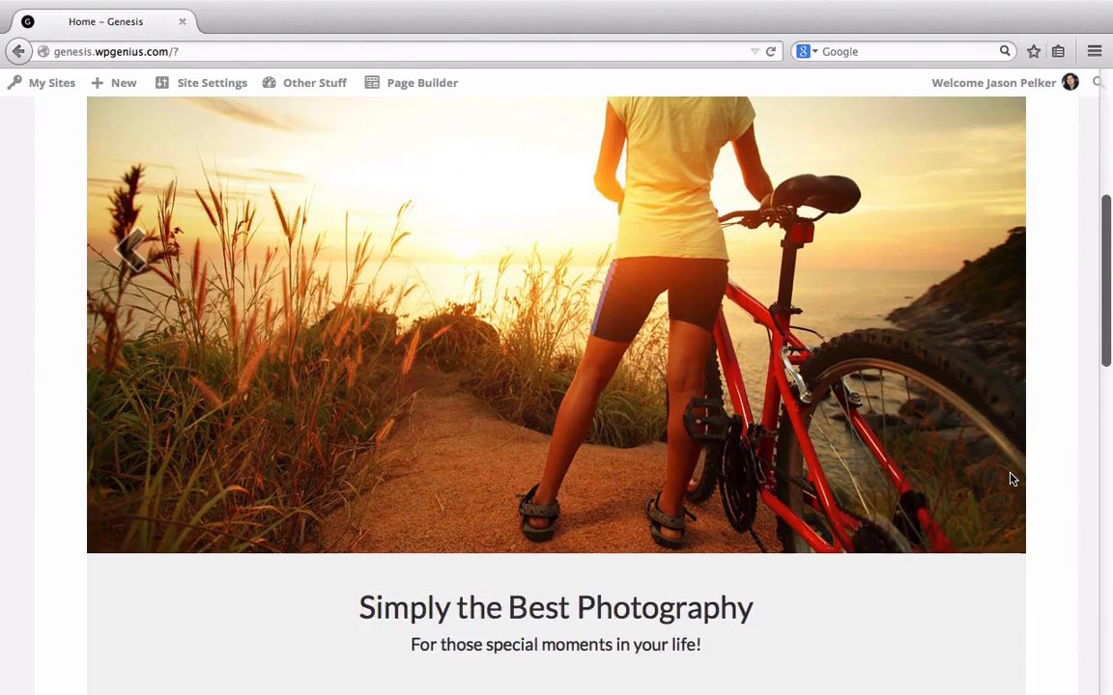
scroll(1011, 479, "down", 3)
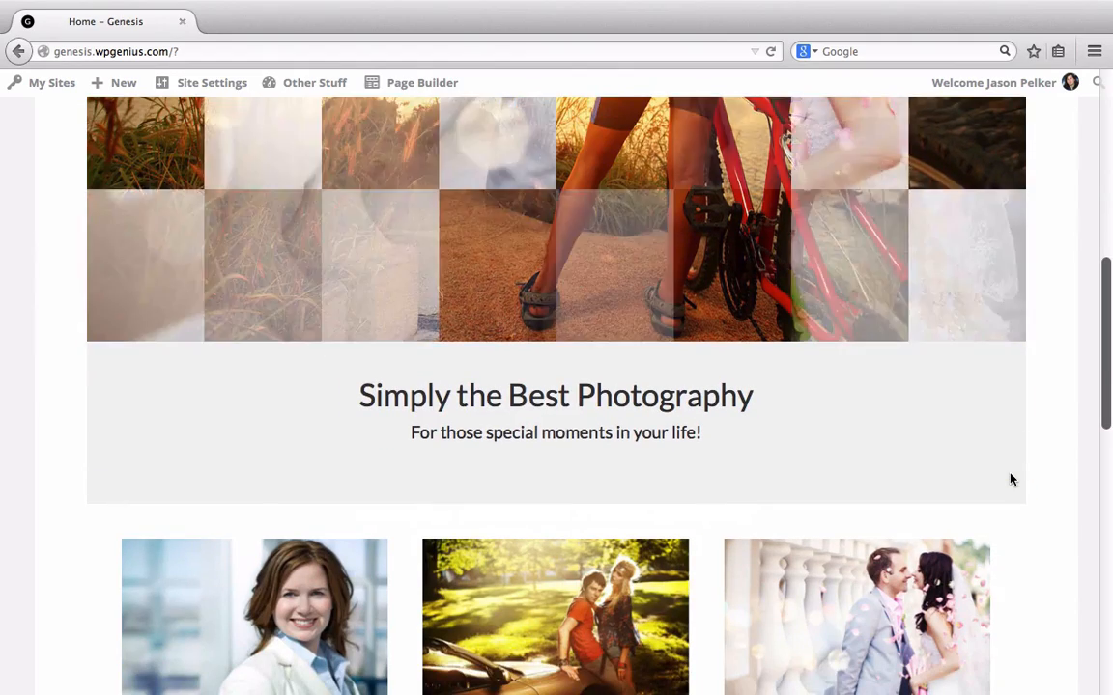
scroll(905, 440, "down", 3)
scroll(905, 440, "up", 10)
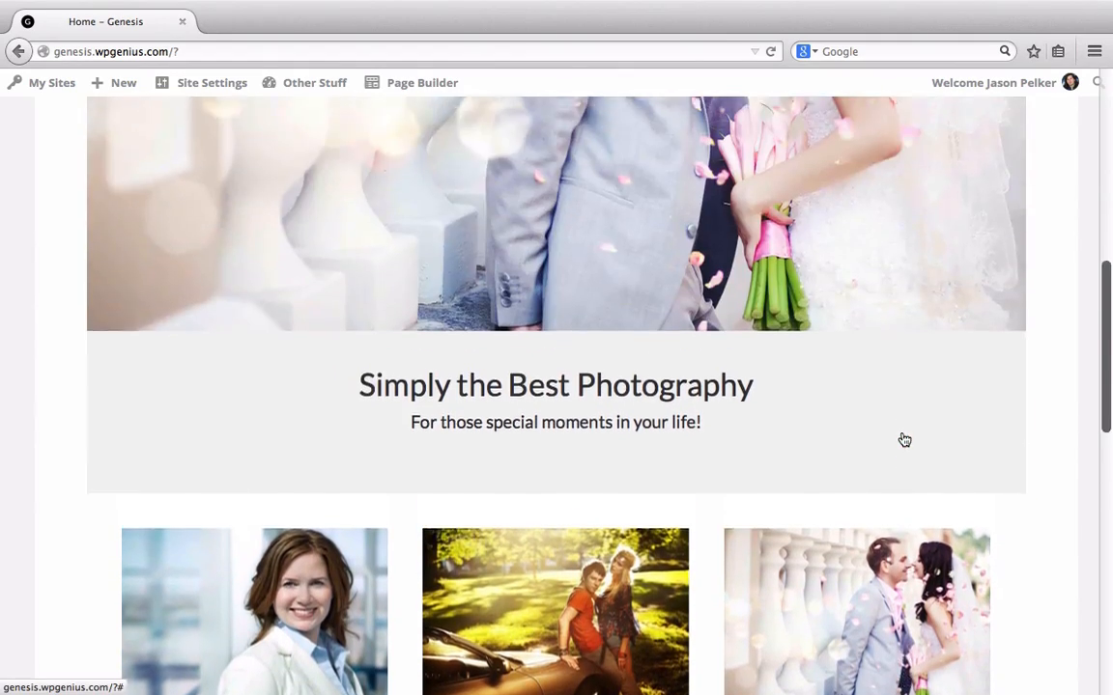
scroll(903, 439, "up", 1)
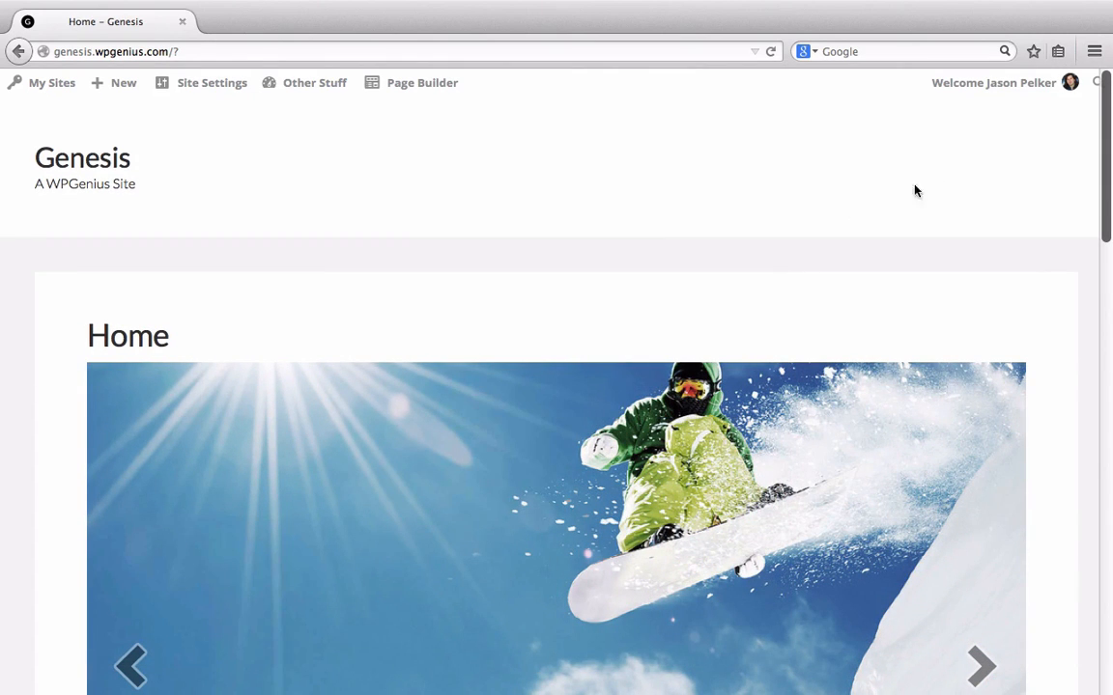
Reopen the home page in Page Builder and delete the slideshow row, confirming the removal
left_click(443, 90)
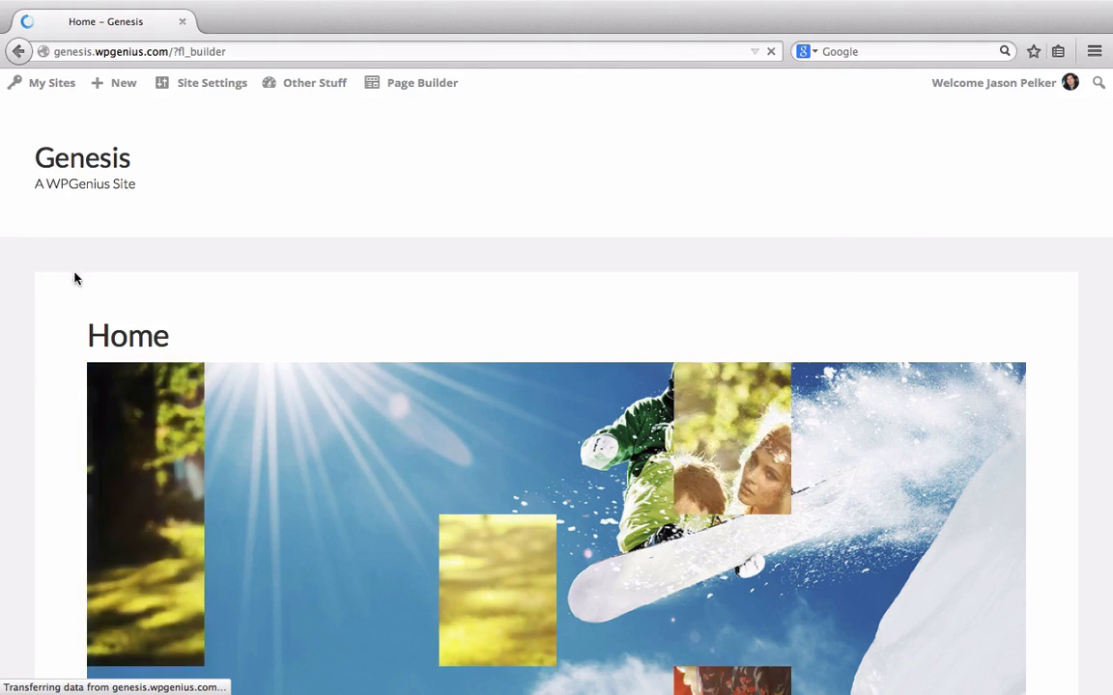
scroll(68, 391, "down", 2)
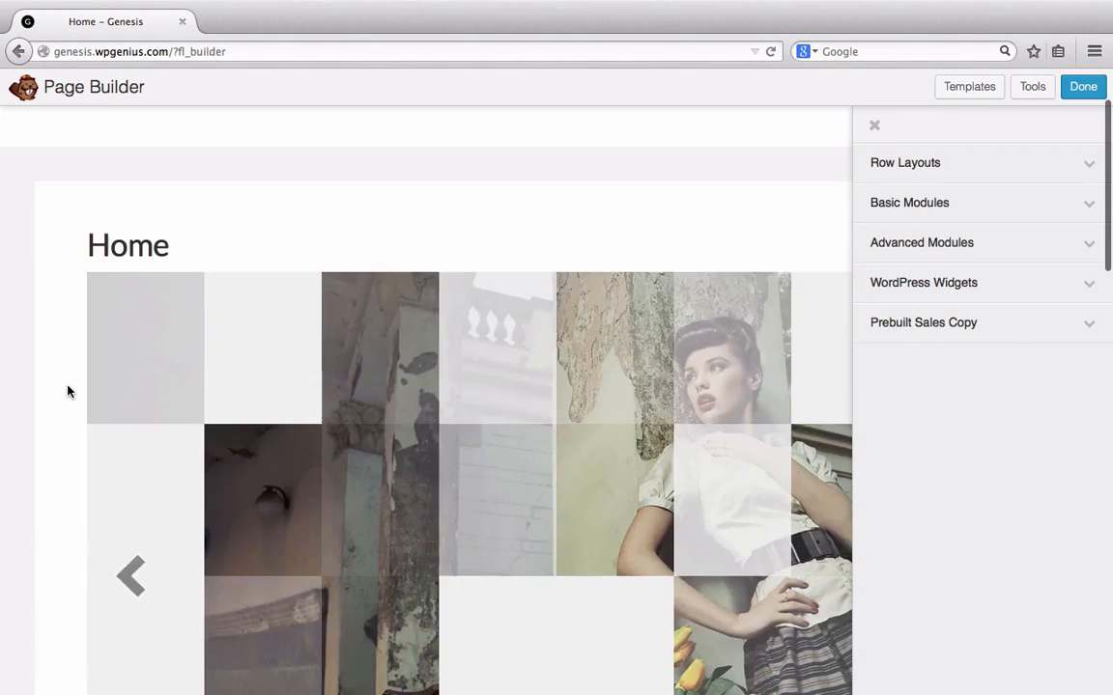
scroll(95, 365, "down", 3)
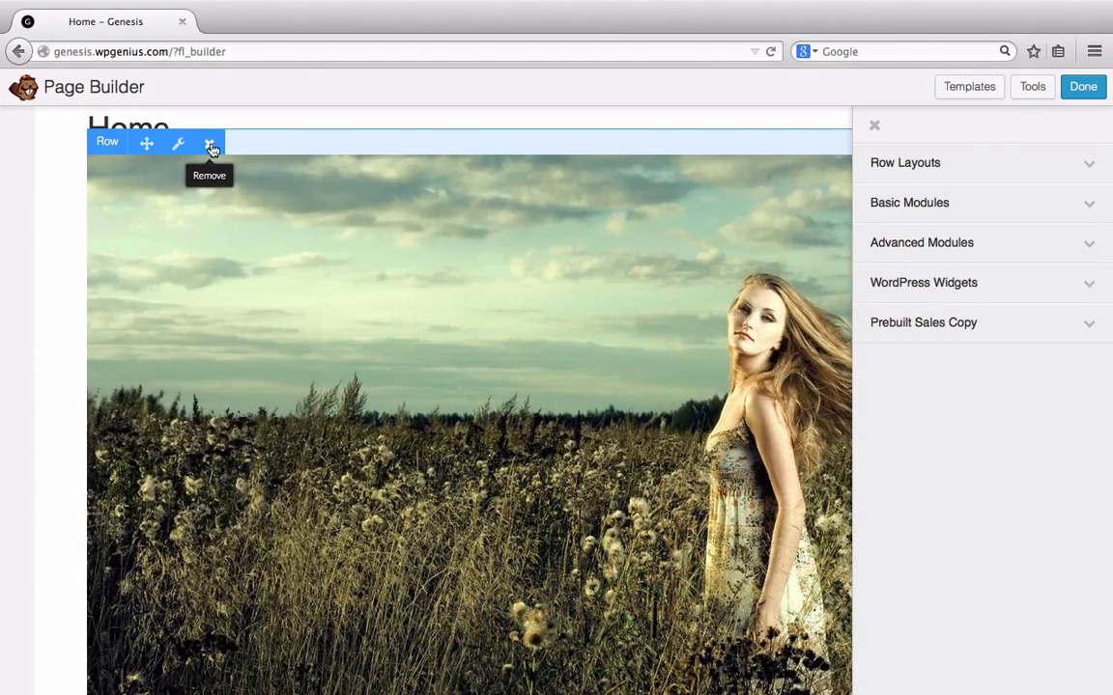
left_click(211, 145)
left_click(717, 342)
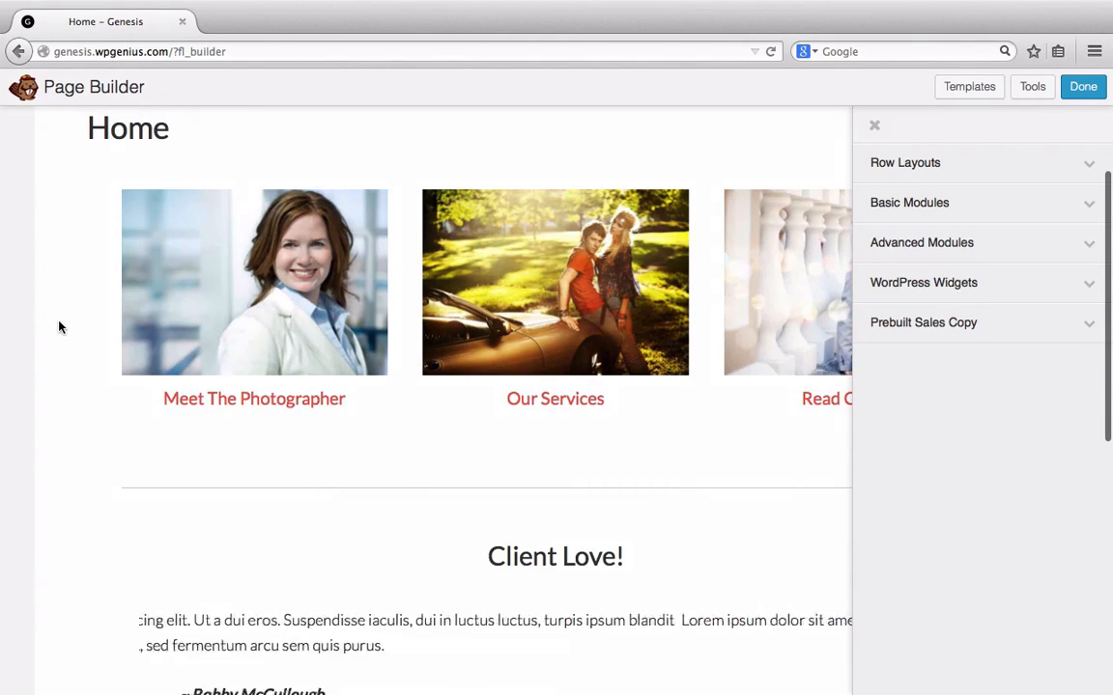
Duplicate the Meet The Photographer callout within the photo columns row
scroll(60, 326, "up", 3)
scroll(59, 327, "down", 5)
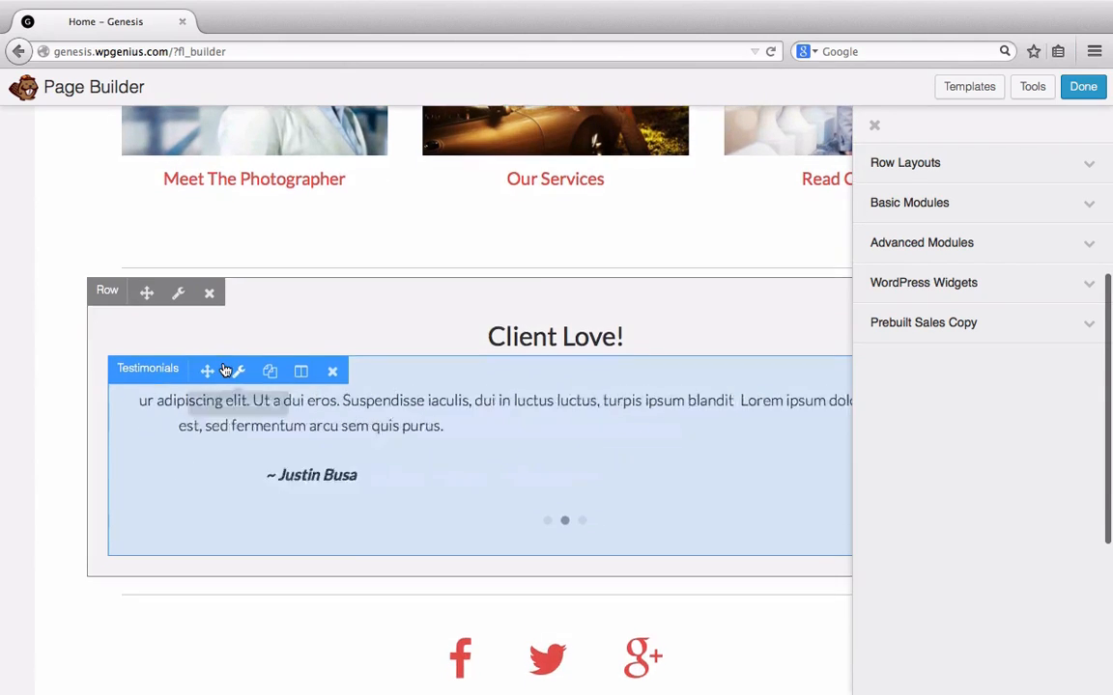
scroll(224, 365, "down", 4)
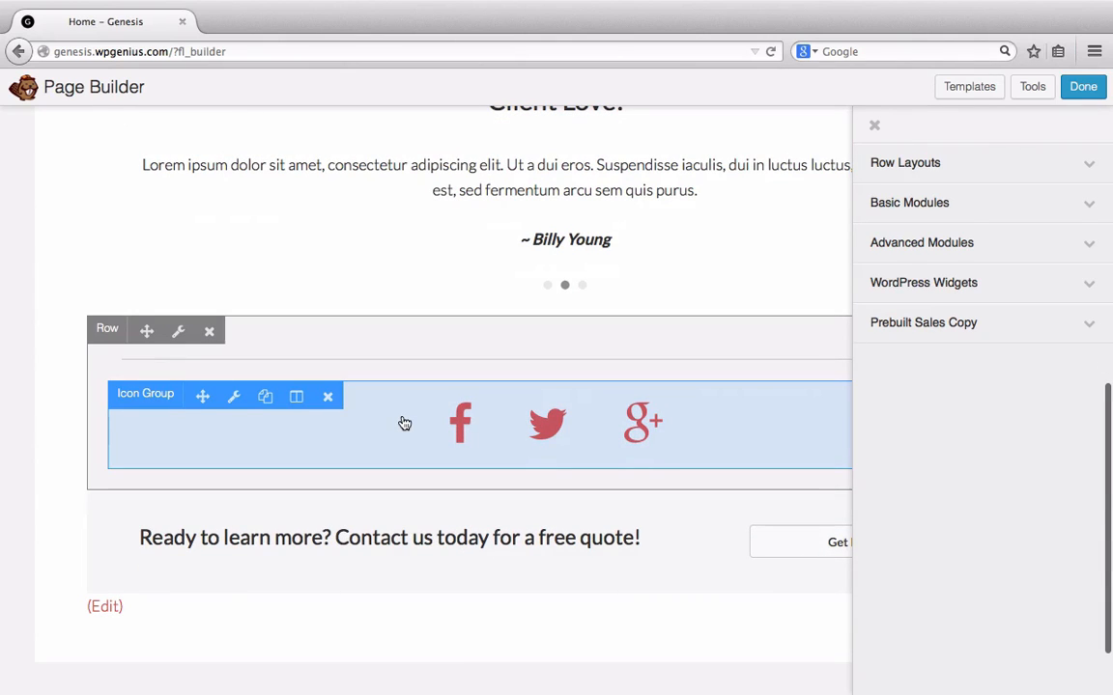
scroll(404, 423, "down", 1)
scroll(404, 423, "up", 11)
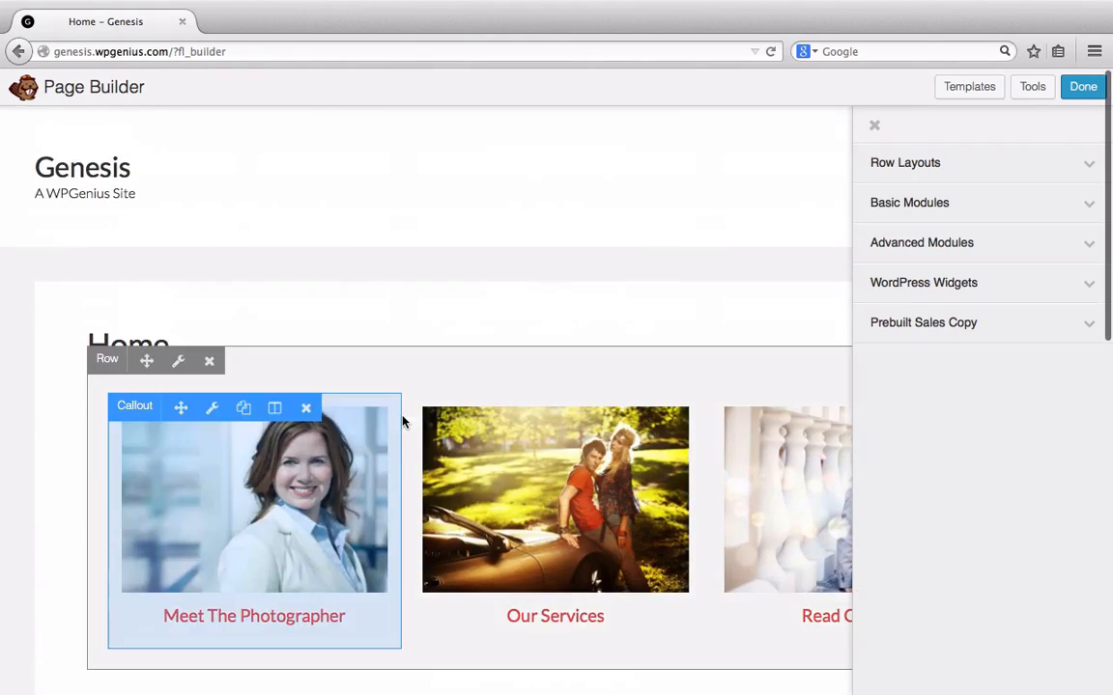
scroll(192, 469, "down", 1)
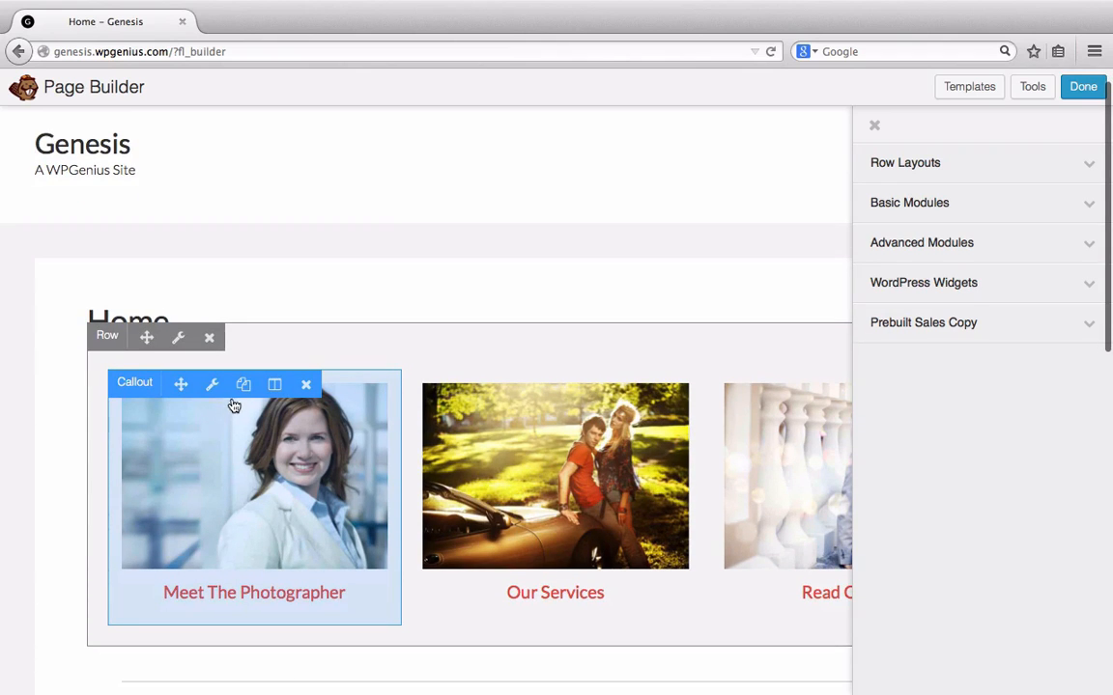
scroll(240, 390, "down", 1)
scroll(241, 391, "down", 2)
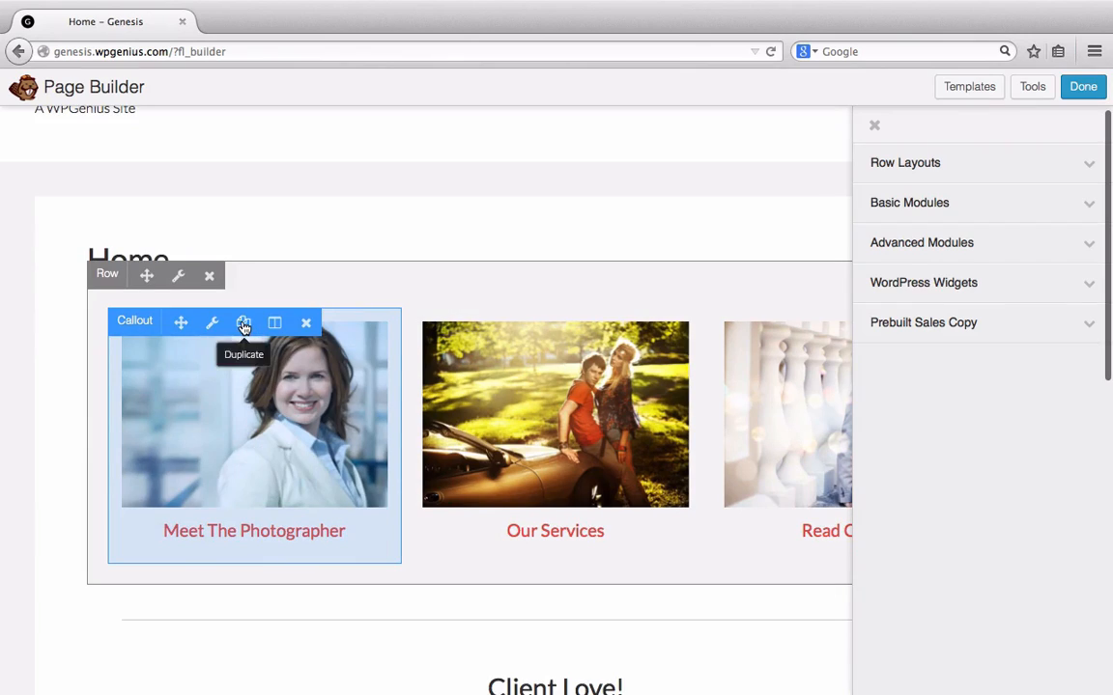
left_click(244, 325)
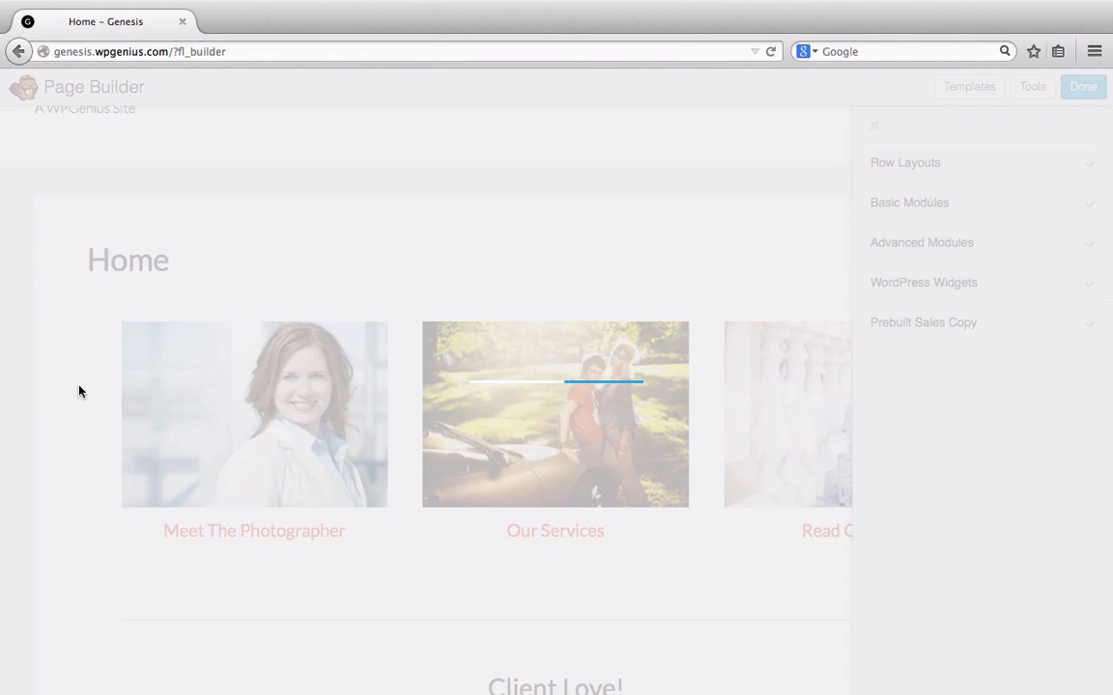
scroll(80, 391, "down", 5)
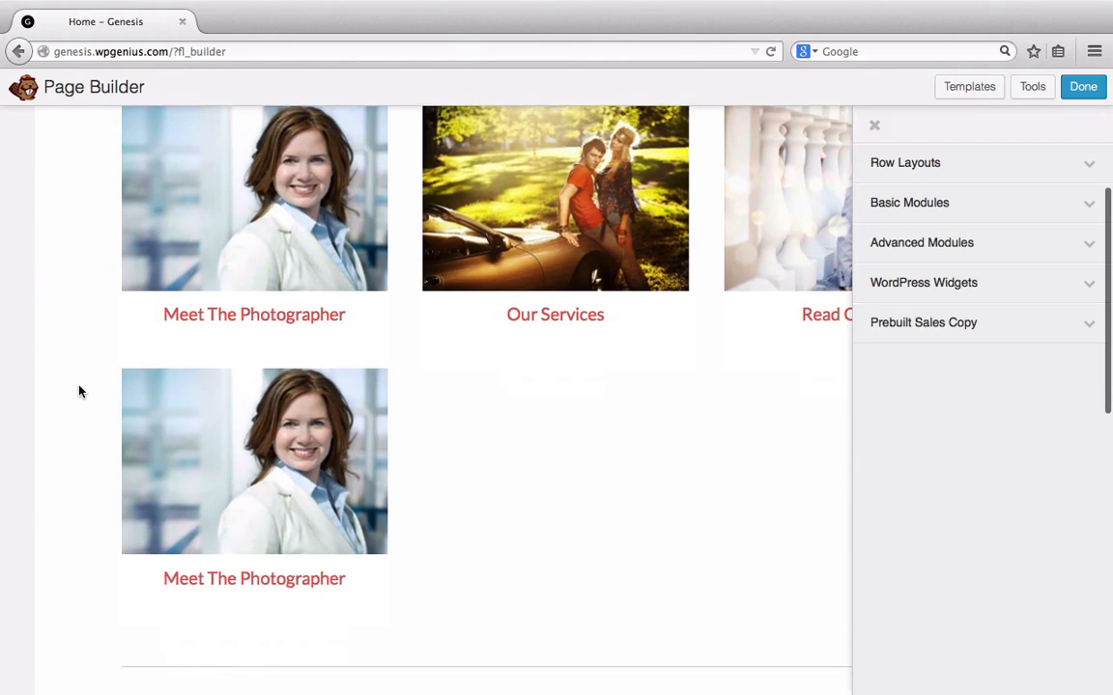
Duplicate the Our Services and Read Our Blog callouts to fill out the second line of photos
mouse_move(250, 393)
scroll(248, 391, "up", 1)
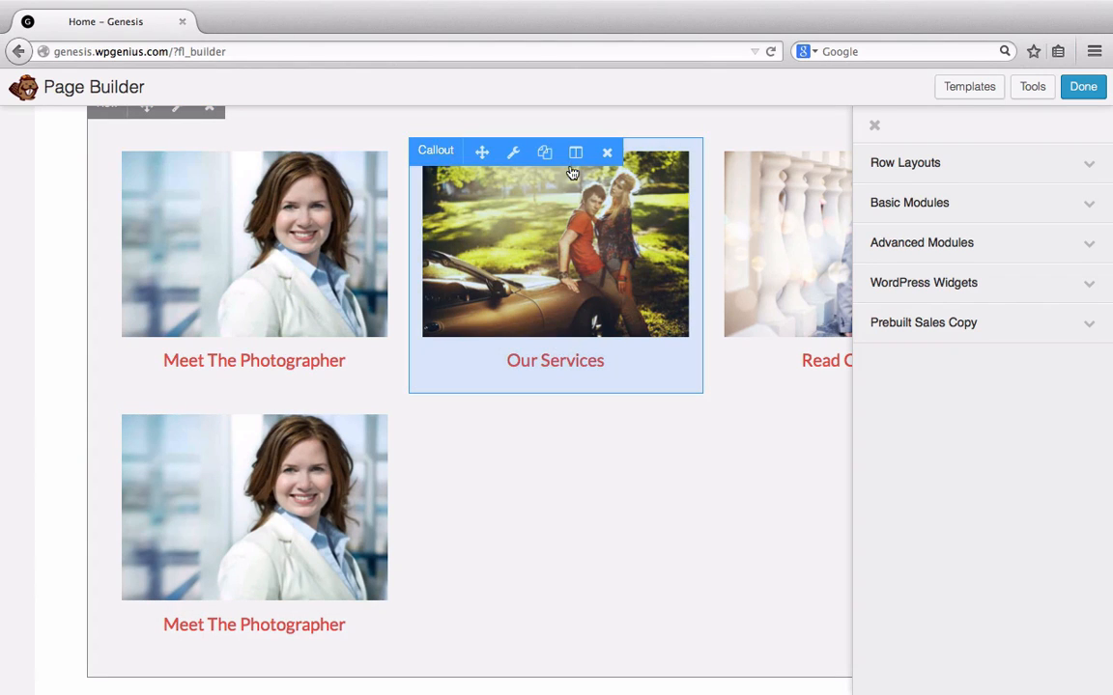
left_click(545, 155)
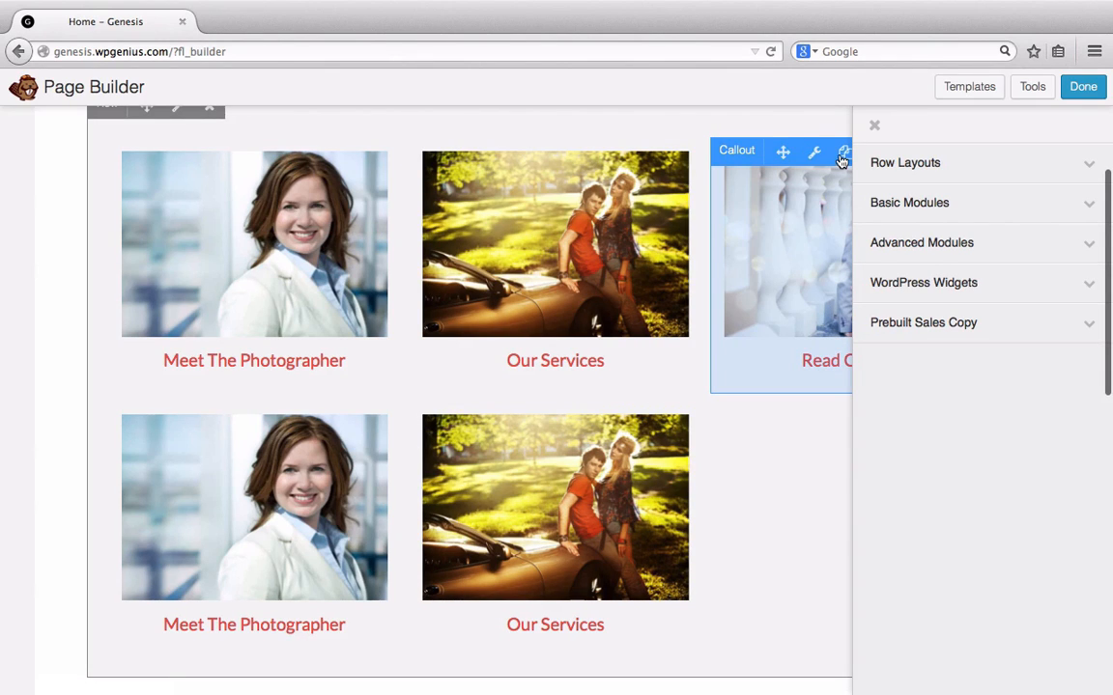
left_click(841, 153)
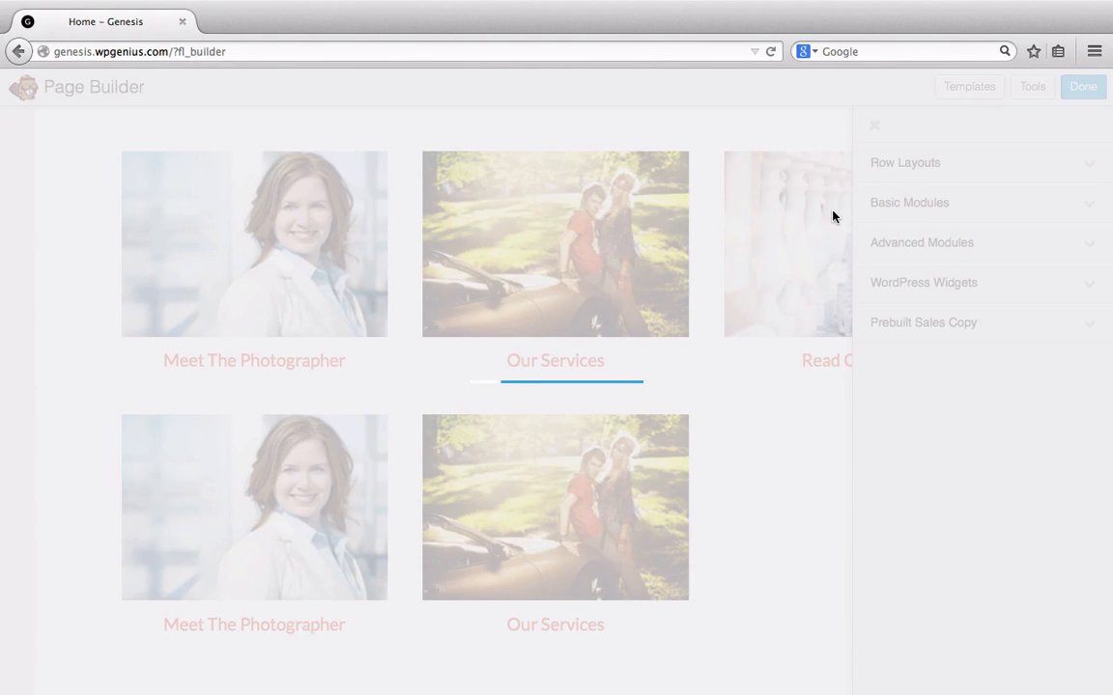
Change the heading of the lower Meet The Photographer callout to "Meet The Iconic Photographer" and move its settings window off the callout
scroll(622, 351, "down", 2)
scroll(622, 351, "down", 3)
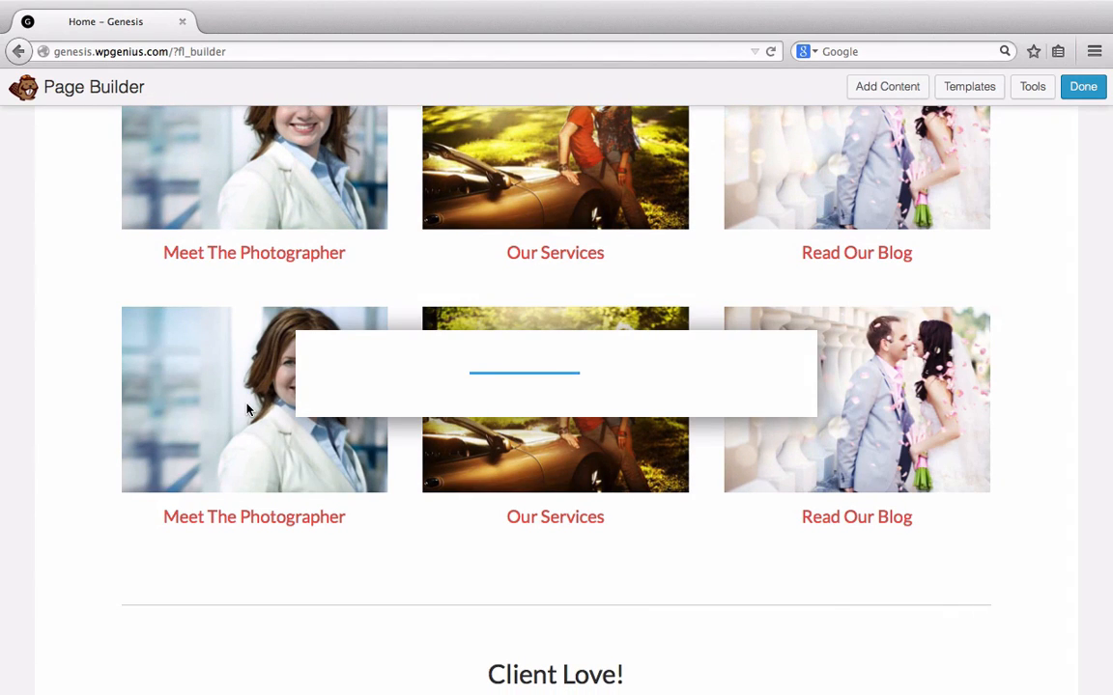
left_click(579, 248)
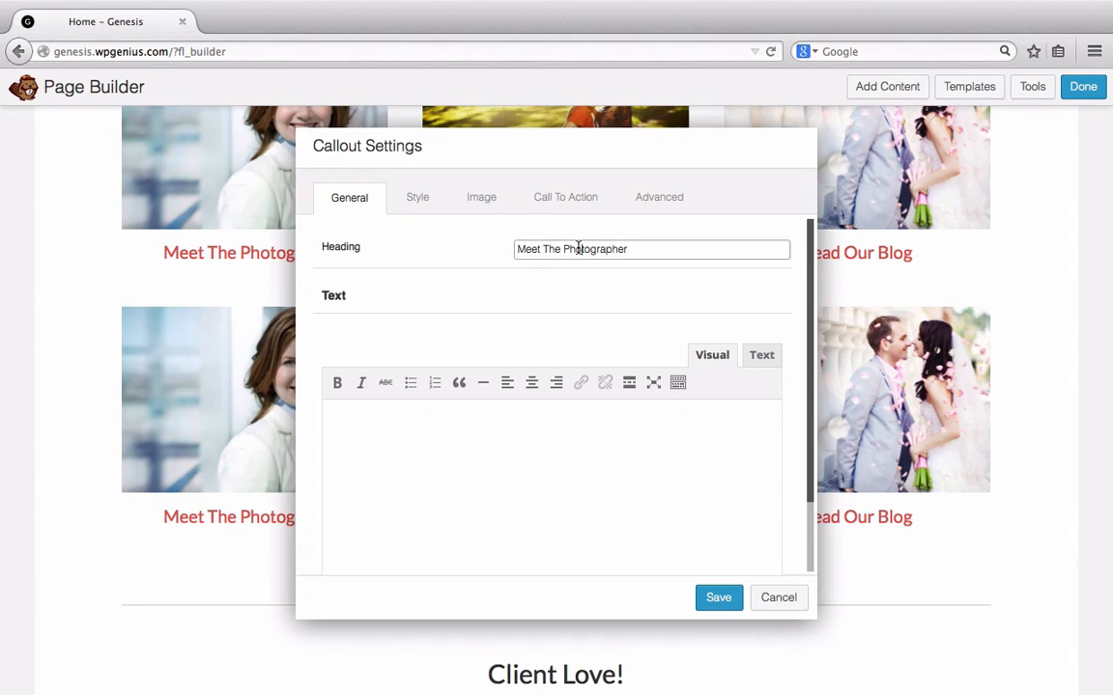
left_click_drag(565, 248, 742, 252)
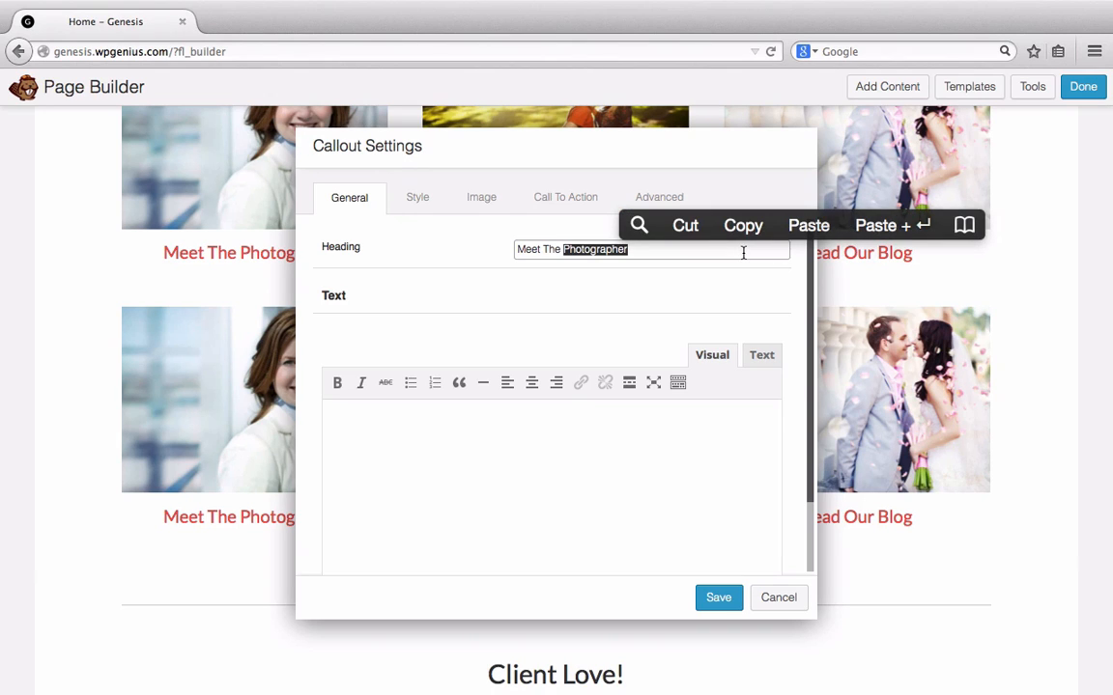
type("Iconic")
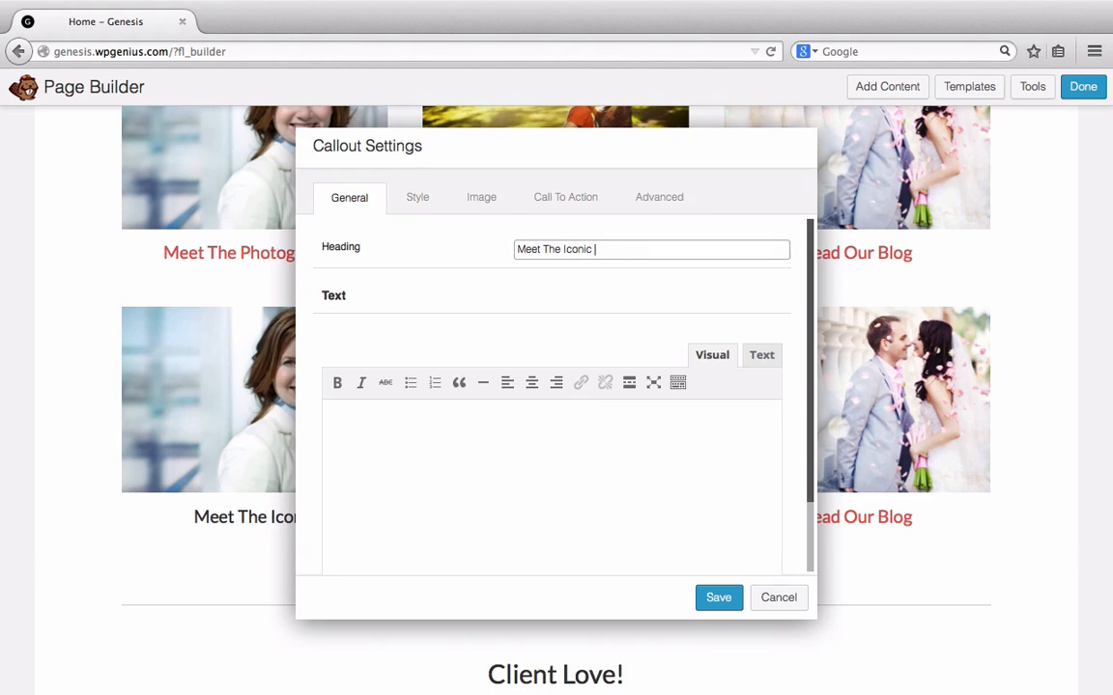
type(" Photo")
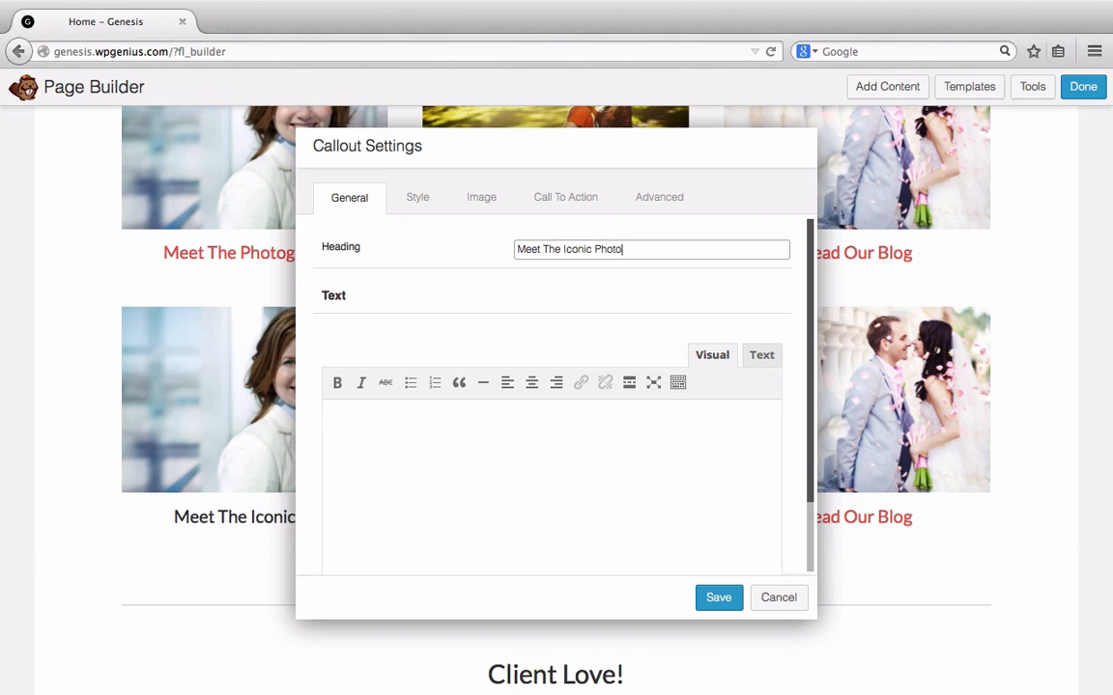
type("grapher")
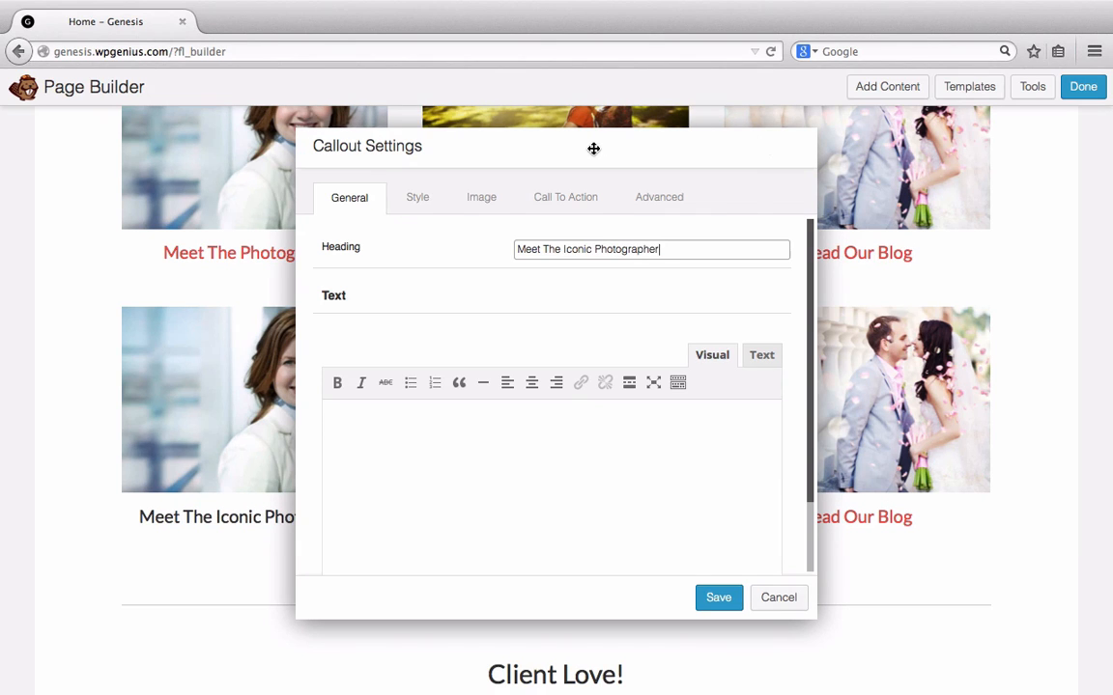
left_click_drag(593, 148, 810, 152)
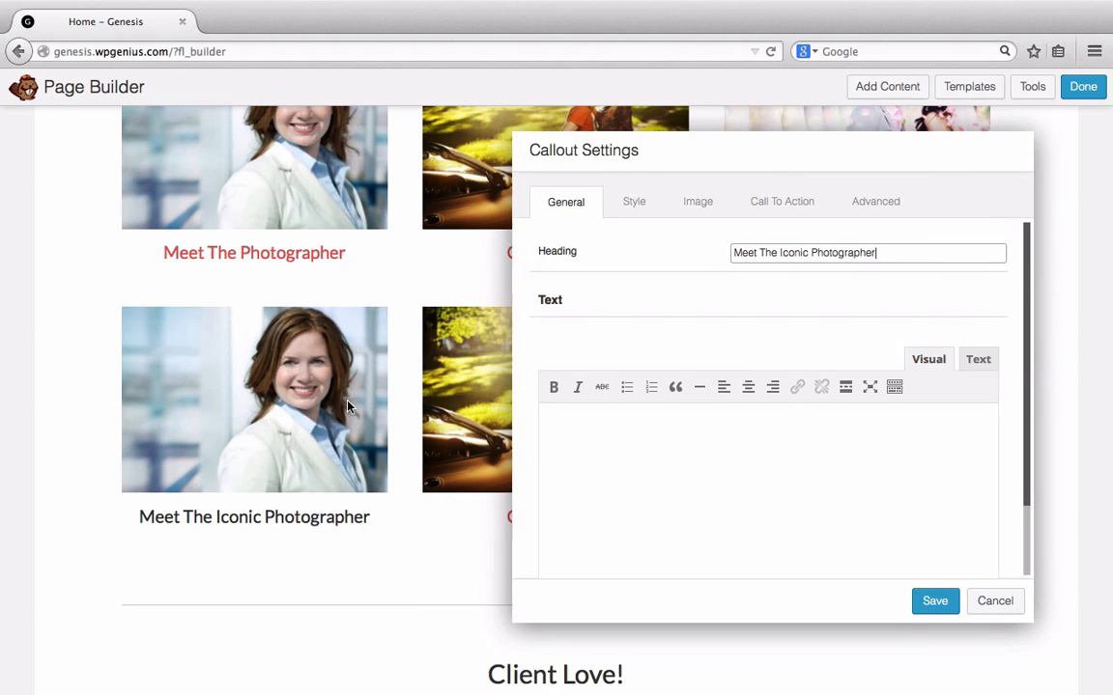
scroll(348, 407, "up", 2)
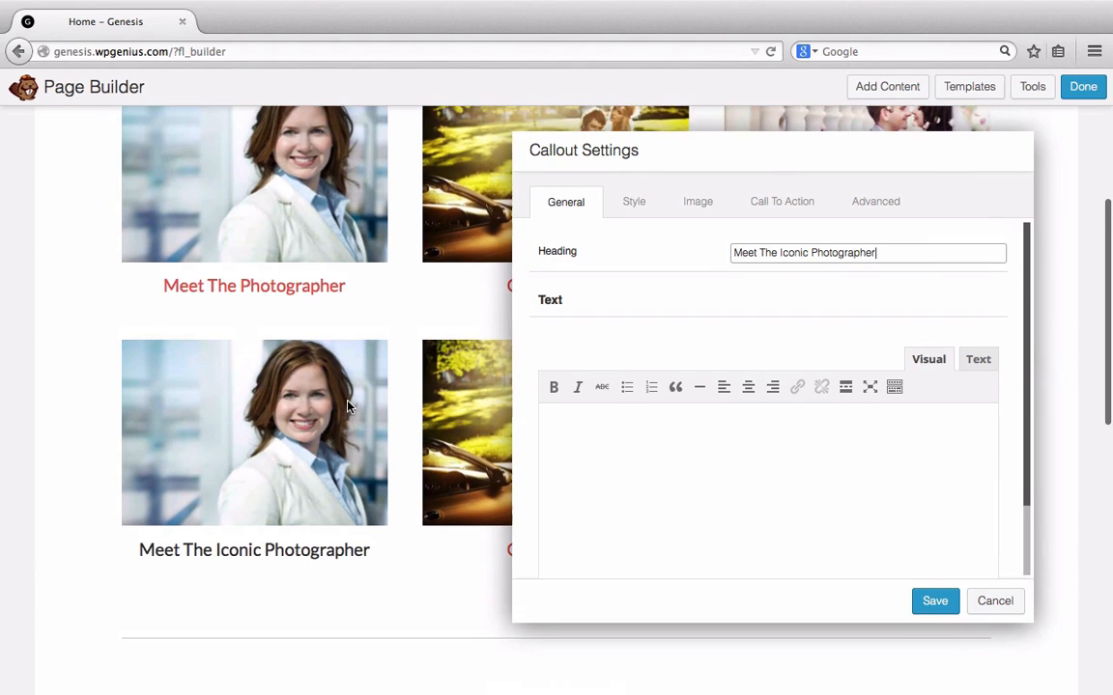
scroll(348, 406, "down", 2)
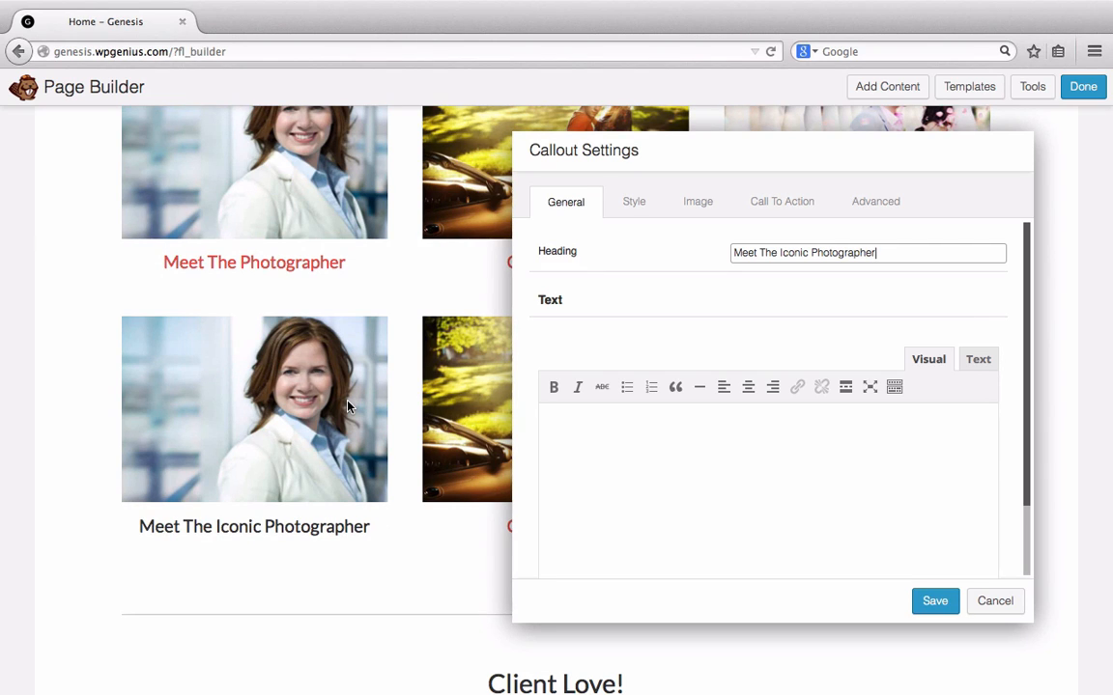
Shorten the lower photographer callout's heading to "The Iconic Photographer"
double_click(760, 252)
key("BackSpace")
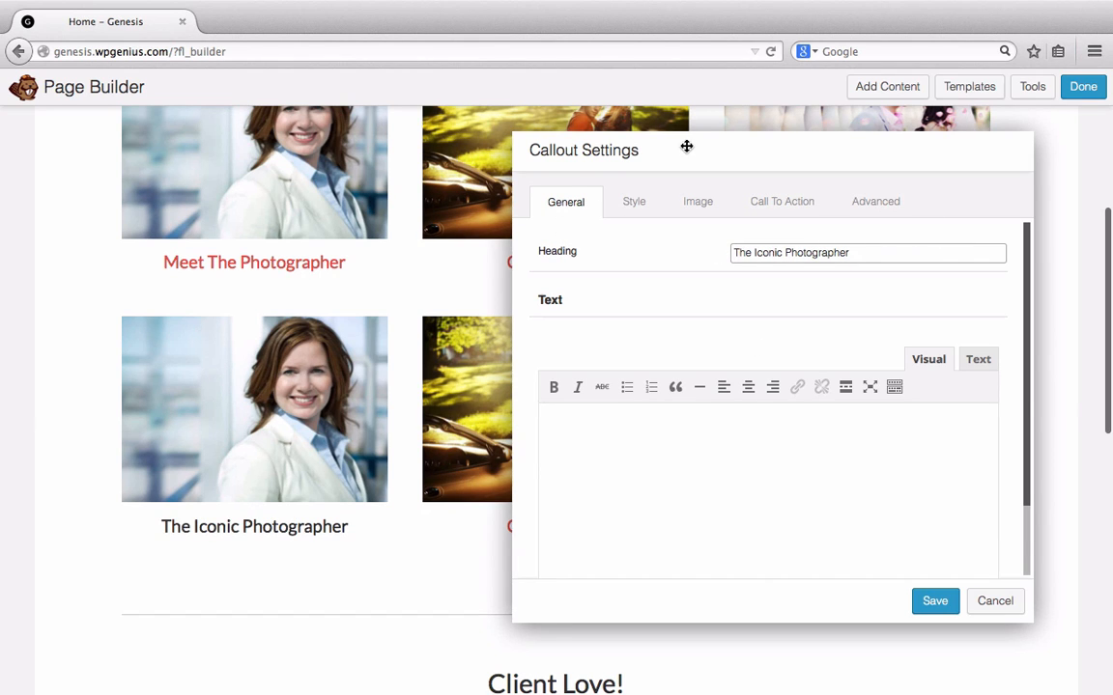
left_click_drag(686, 147, 208, 179)
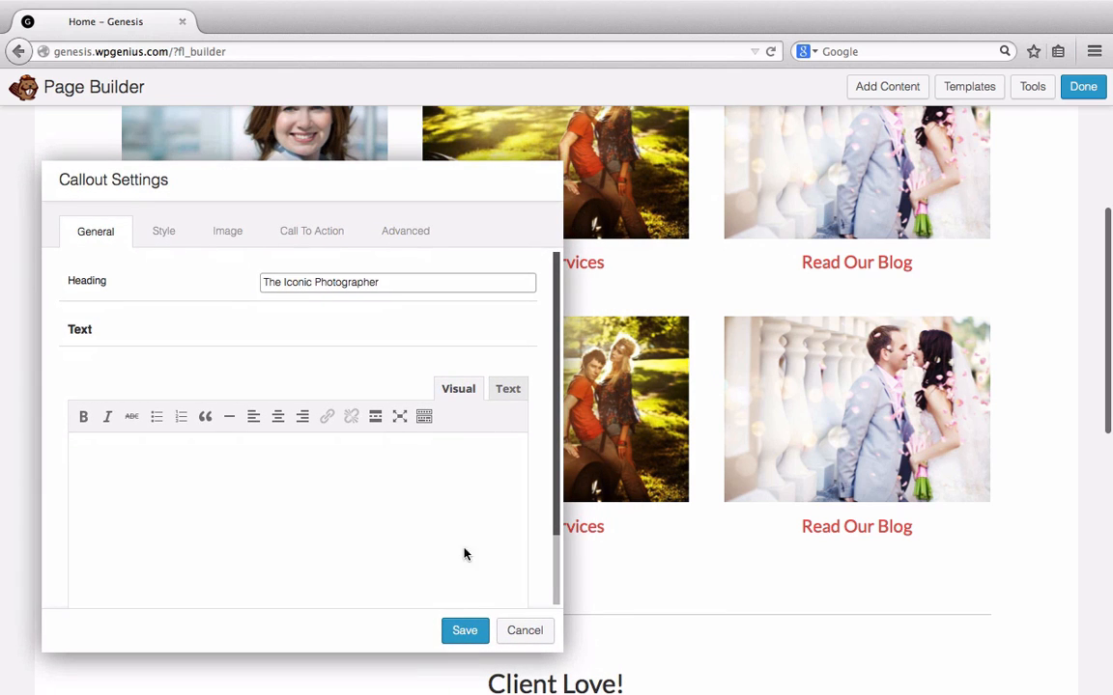
left_click_drag(370, 176, 827, 142)
Give the callout one placeholder paragraph of text, from "Lorem ipsum dolor sit amet" to "lorem non turpis.", and save the callout settings
left_click(768, 410)
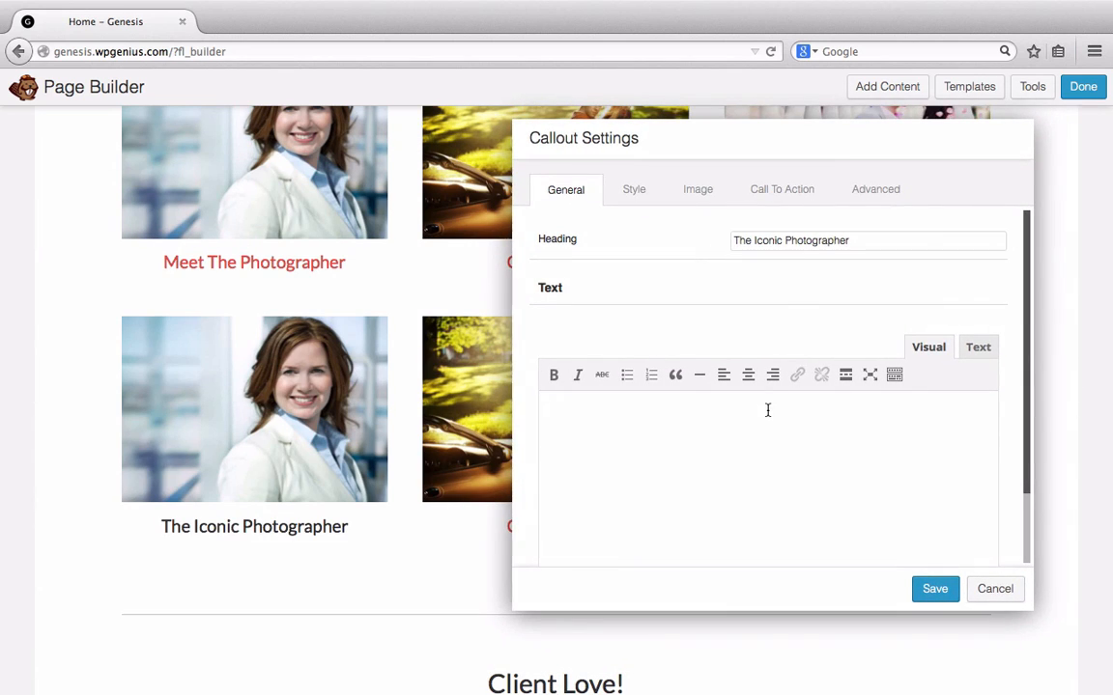
type("Jo")
key("BackSpace")
key("BackSpace")
type("Lorem ipsum dolor sit amet, consectetuer adipiscing elit. Morbi commodo, ipsum sed pharetra gravida, orci magna rhoncus neque, id pulvinar odio lorem non turpis.  Nullam sit amet enim. Suspendisse id velit vitae ligula volutpat condimentum. Aliquam erat volutpat. Sed quis velit. Nulla facilisi. Nulla libero. Vivamus pharetra posuere sapien.")
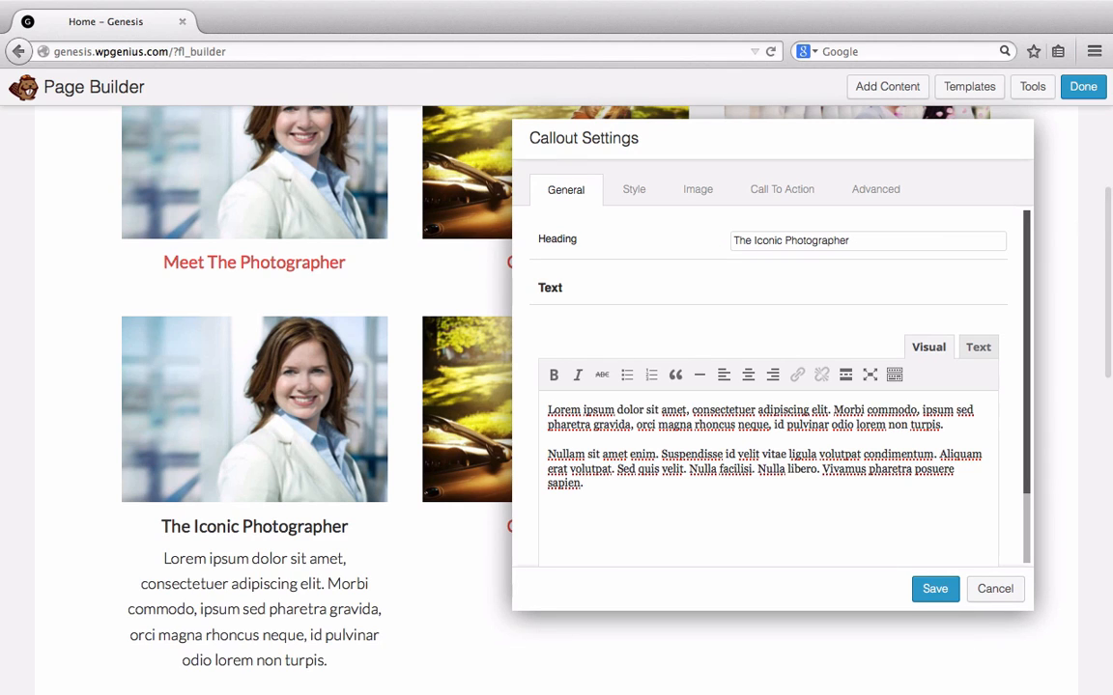
left_click_drag(548, 454, 601, 479)
key("BackSpace")
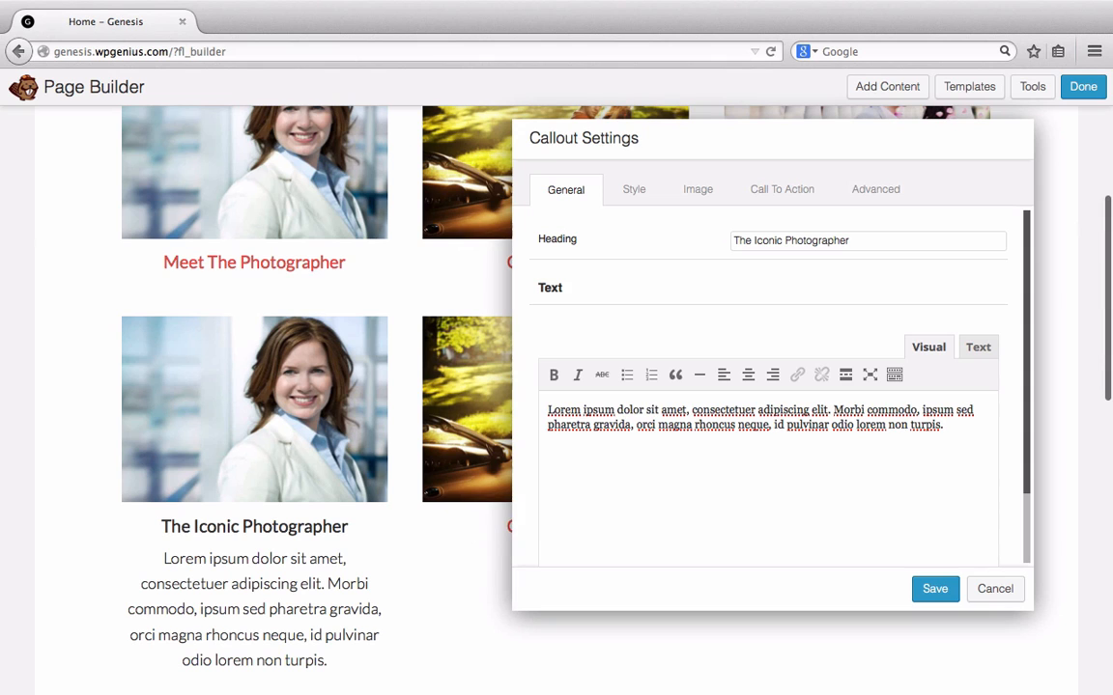
key("BackSpace")
scroll(189, 564, "down", 5)
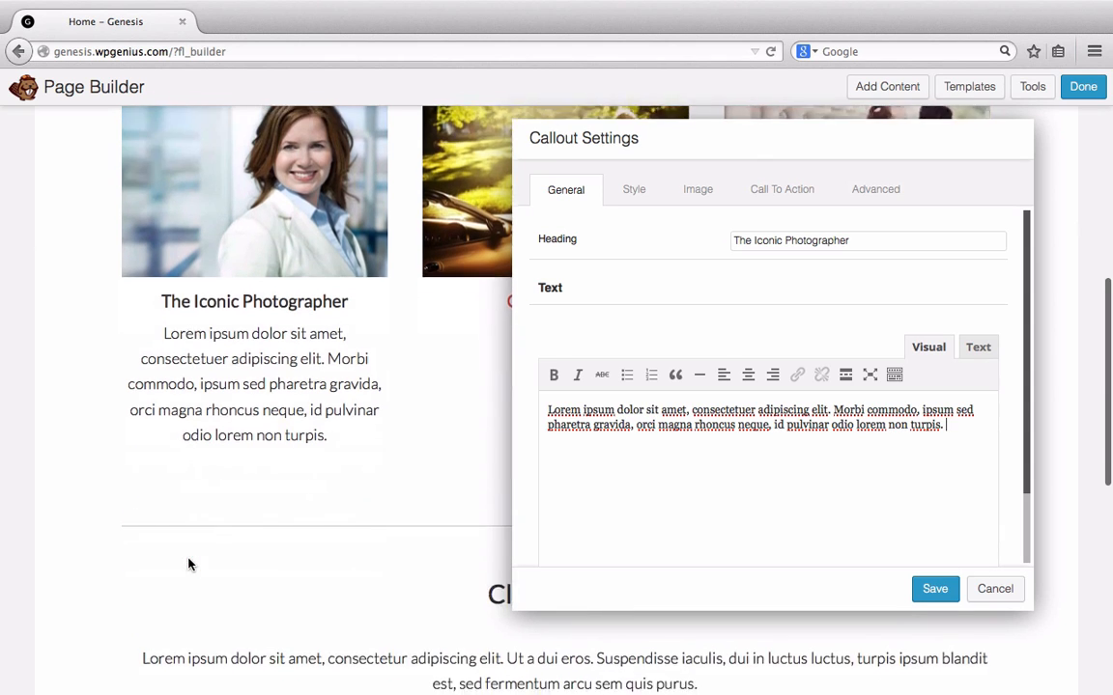
scroll(189, 564, "up", 5)
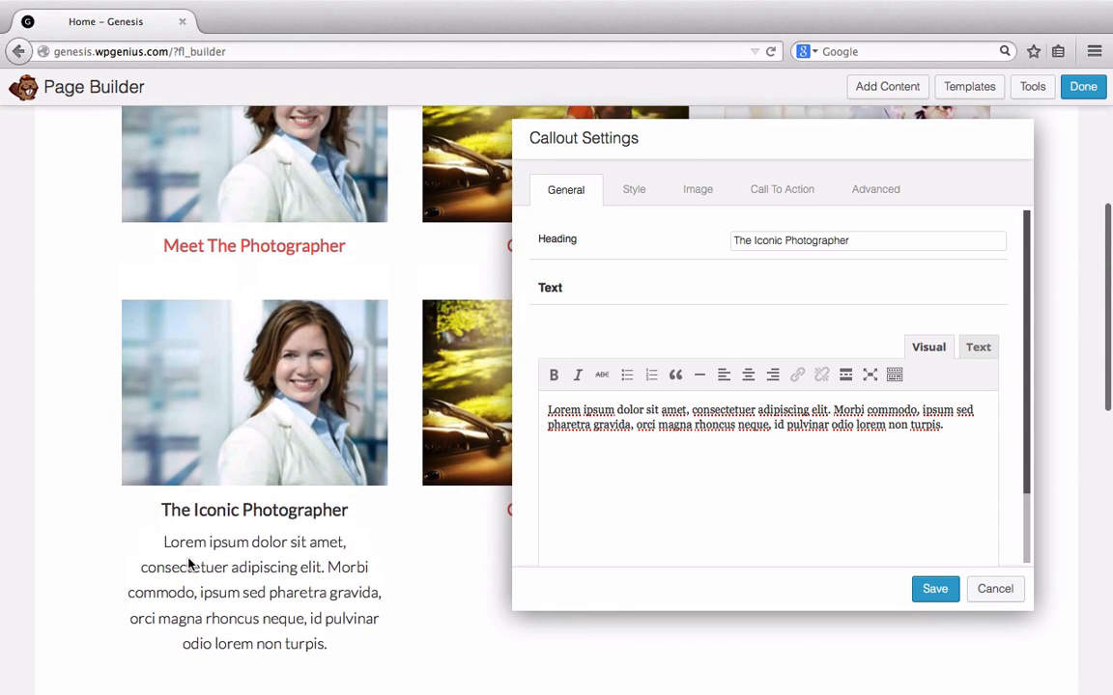
left_click(935, 591)
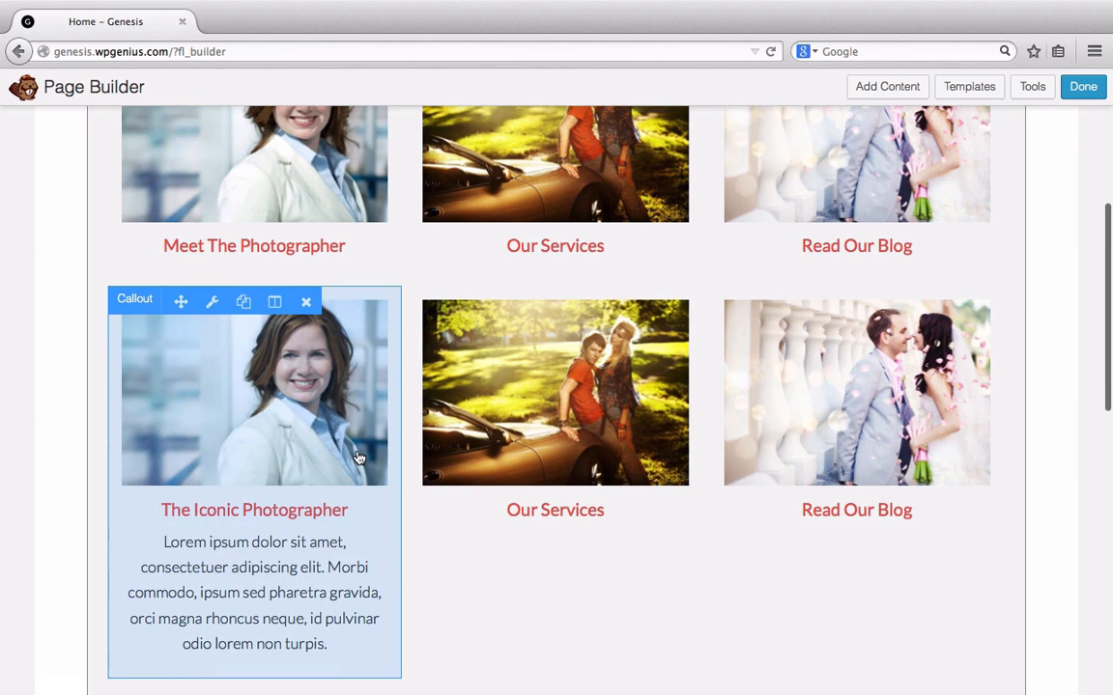
In the lower Our Services callout, add the placeholder text beginning "Nullam sit amet enim", replace the photo with the red hoodie image, and save
scroll(358, 457, "down", 2)
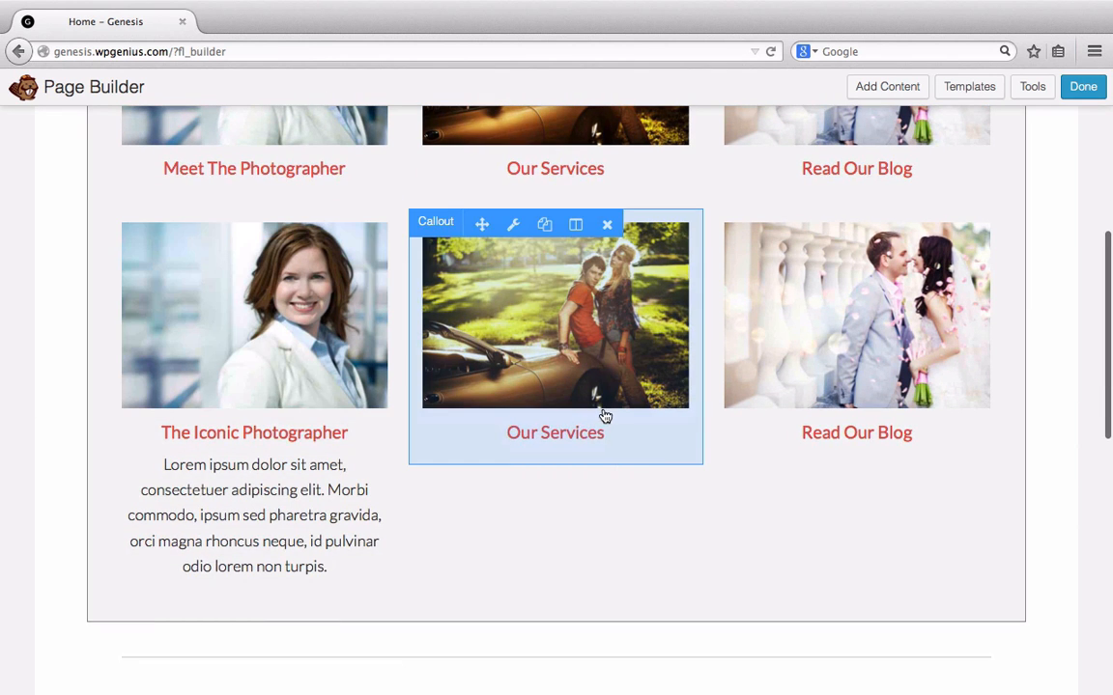
left_click(604, 416)
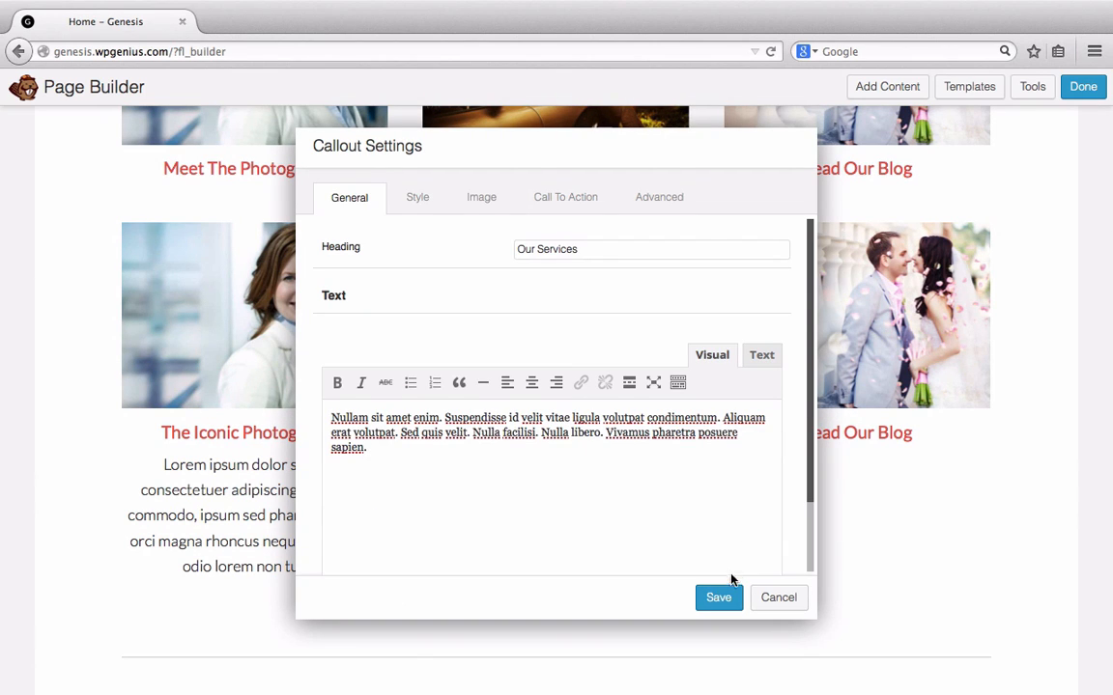
left_click(719, 597)
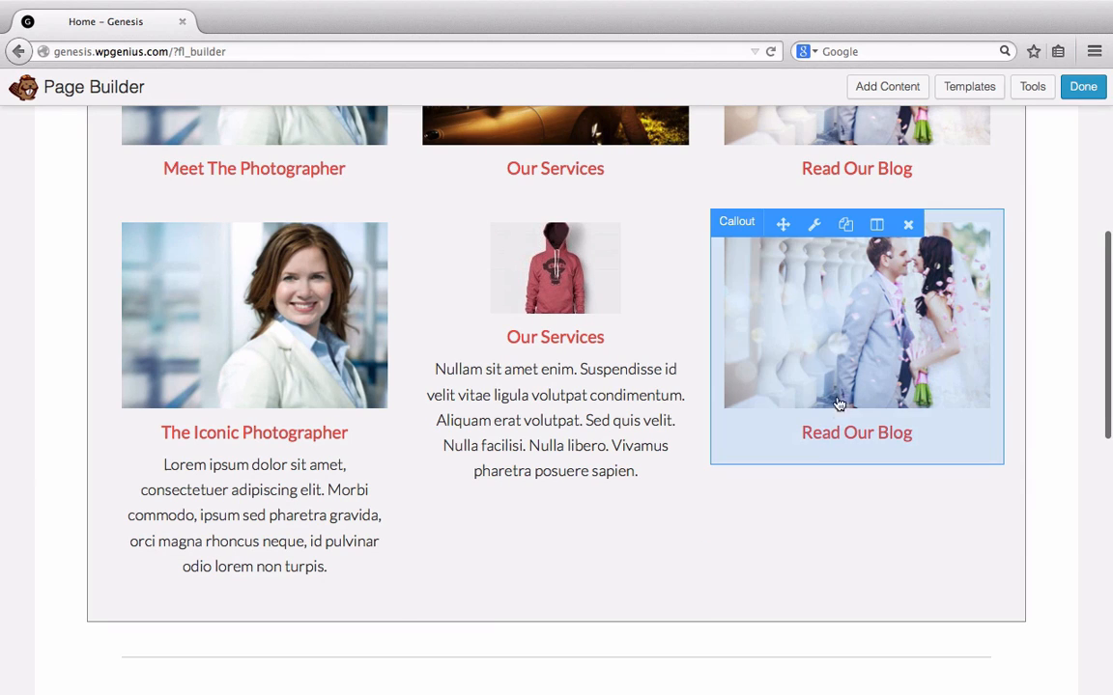
Set the photo size of the lower Our Services callout to Medium - 300 x 300 and save the callout settings
left_click(583, 282)
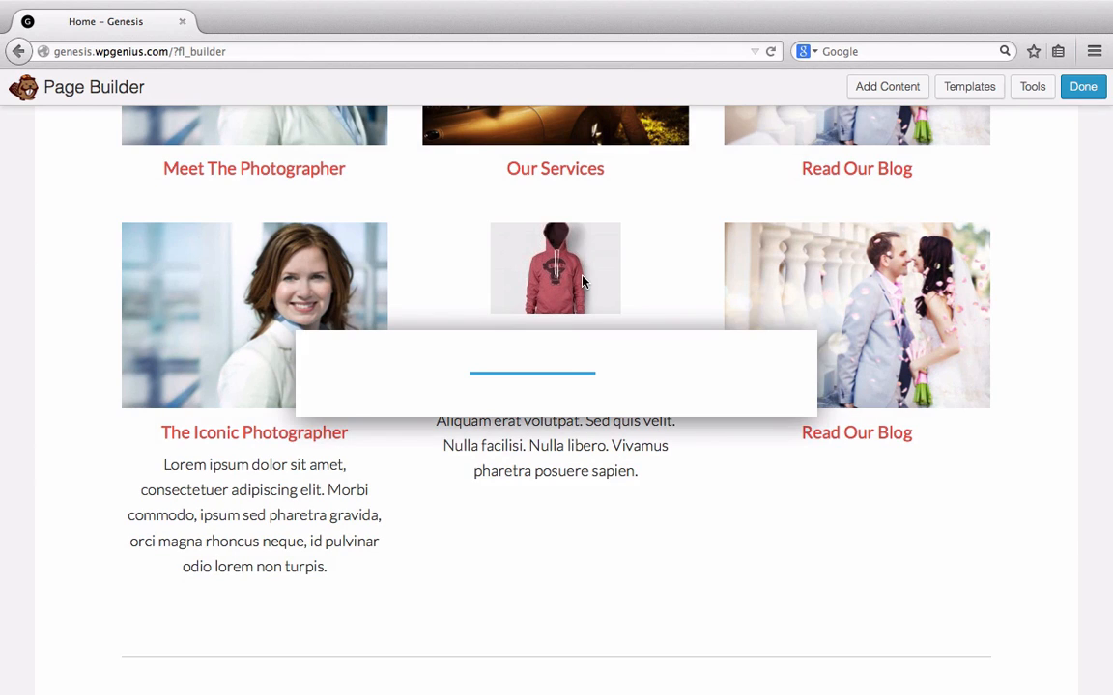
left_click(491, 203)
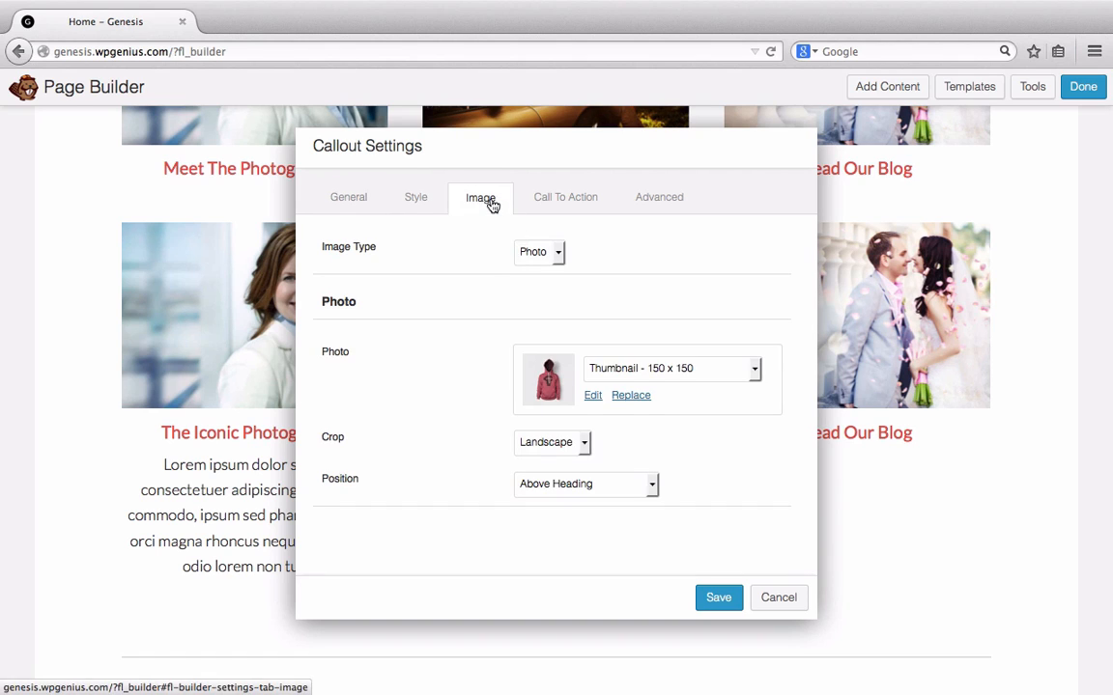
left_click(636, 368)
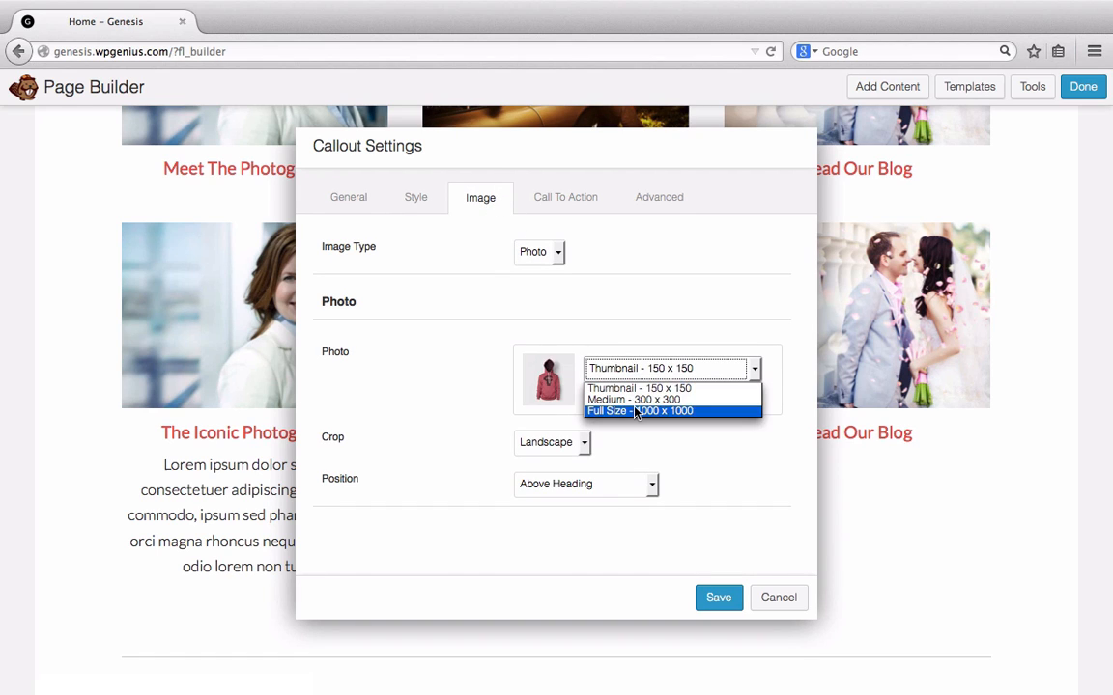
left_click(645, 402)
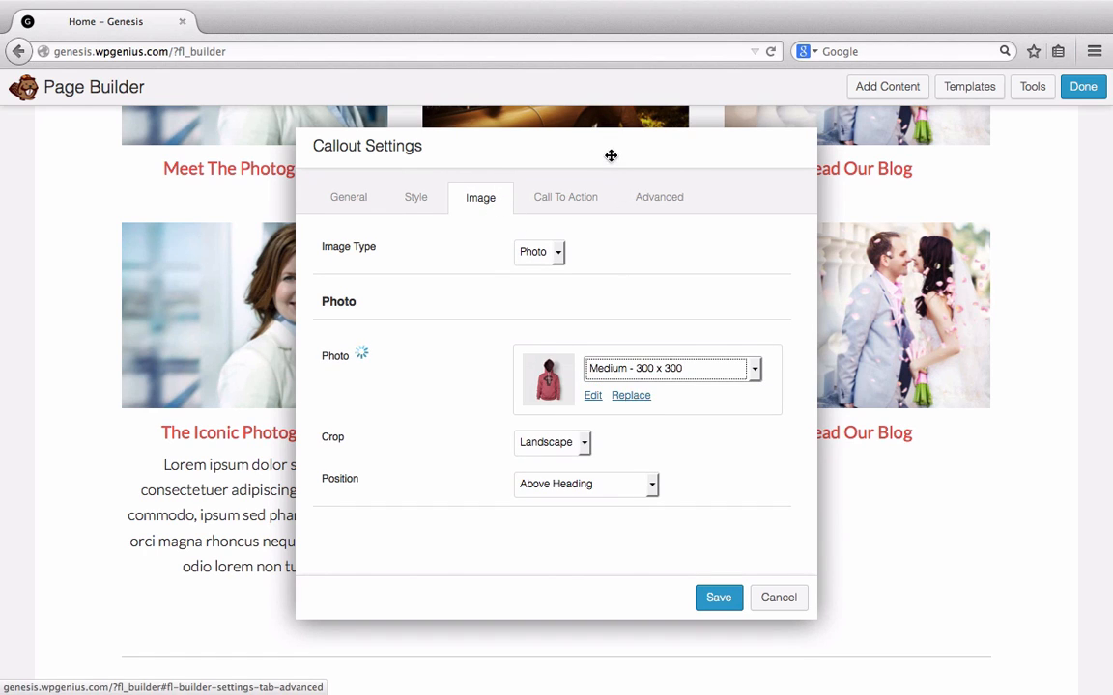
left_click_drag(610, 157, 949, 148)
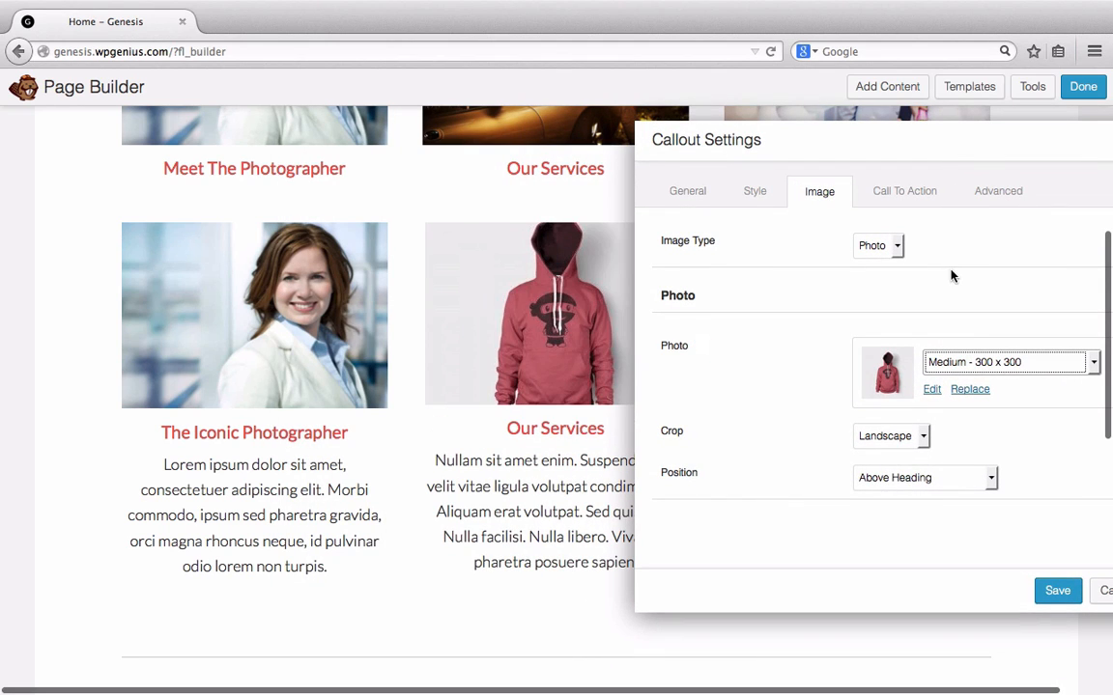
left_click(1058, 592)
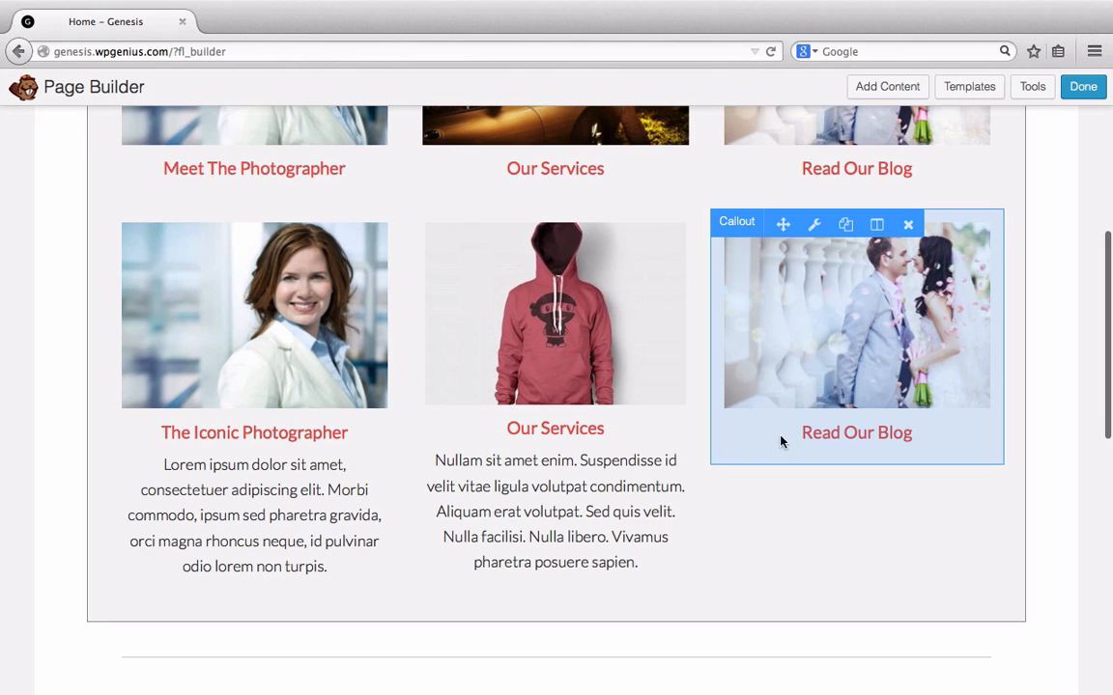
Give the lower Read Our Blog callout the paragraph from "Lorem ipsum dolor sit amet" to "lorem non turpis.", replace its photo with the hoodie's back view, and save
left_click(882, 414)
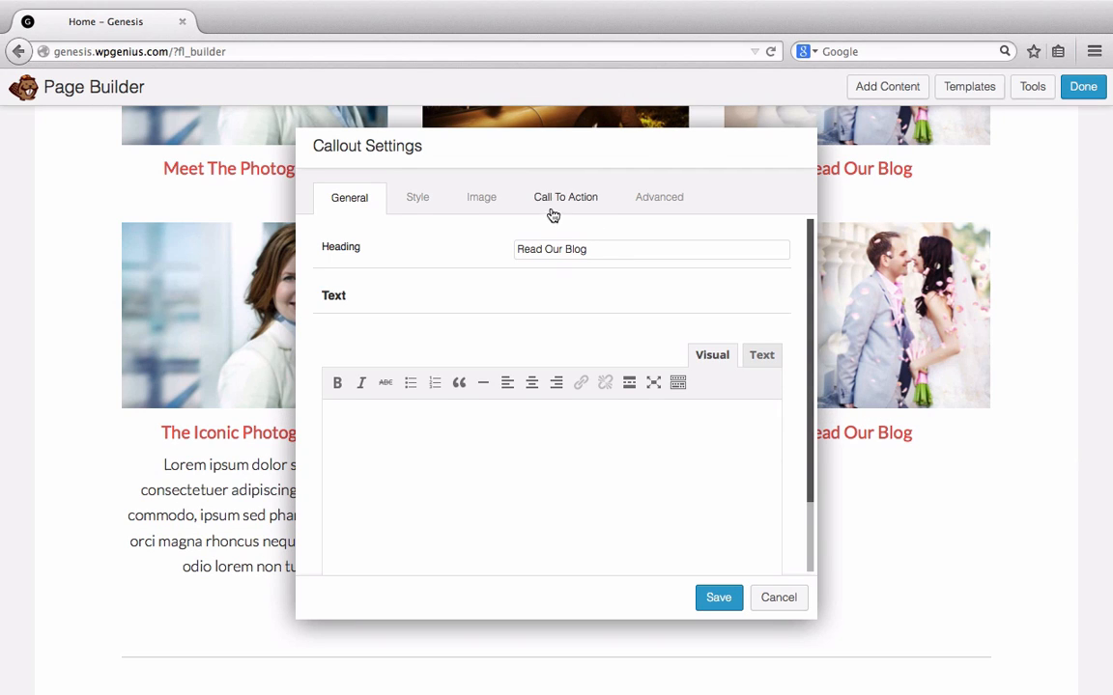
left_click(487, 409)
type("Lorem ipsum dolor sit amet, consectetuer adipiscing elit. Morbi commodo, ipsum sed pharetra gravida, orci magna rhoncus neque, id pulvinar odio lorem non turpis.  Nullam sit amet enim. Suspendisse id velit vitae ligula volutpat condimentum. Aliquam erat volutpat. Sed quis velit. Nulla facilisi. Nulla libero. Vivamus pharetra posuere sapien.")
left_click_drag(331, 461, 418, 493)
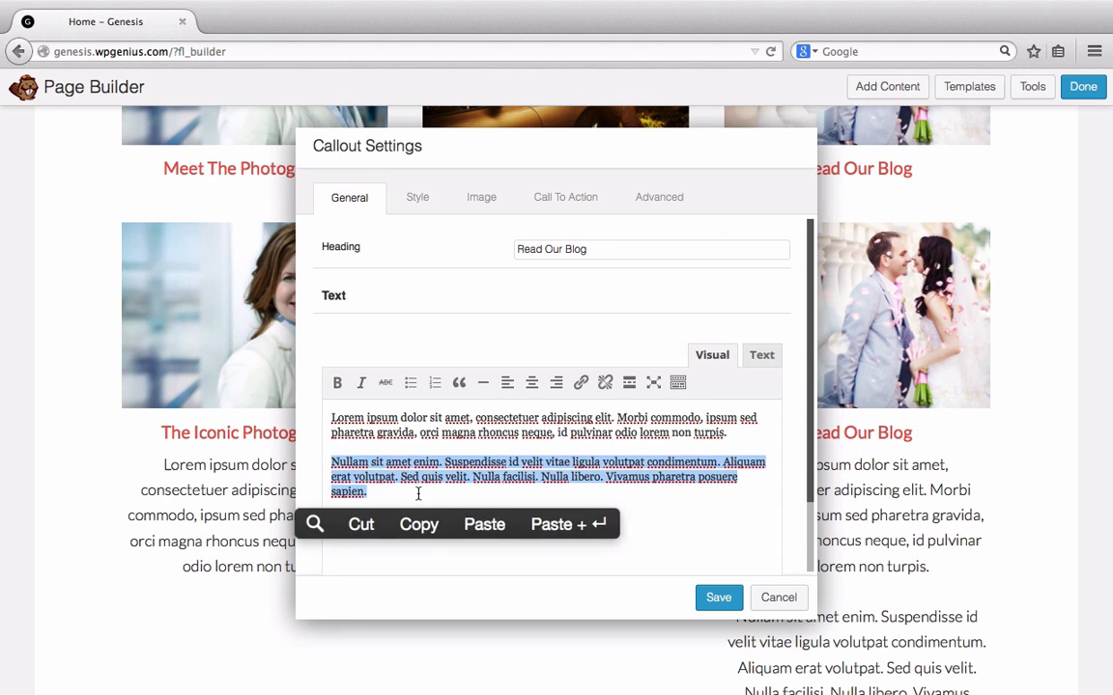
key("BackSpace")
key("BackSpace")
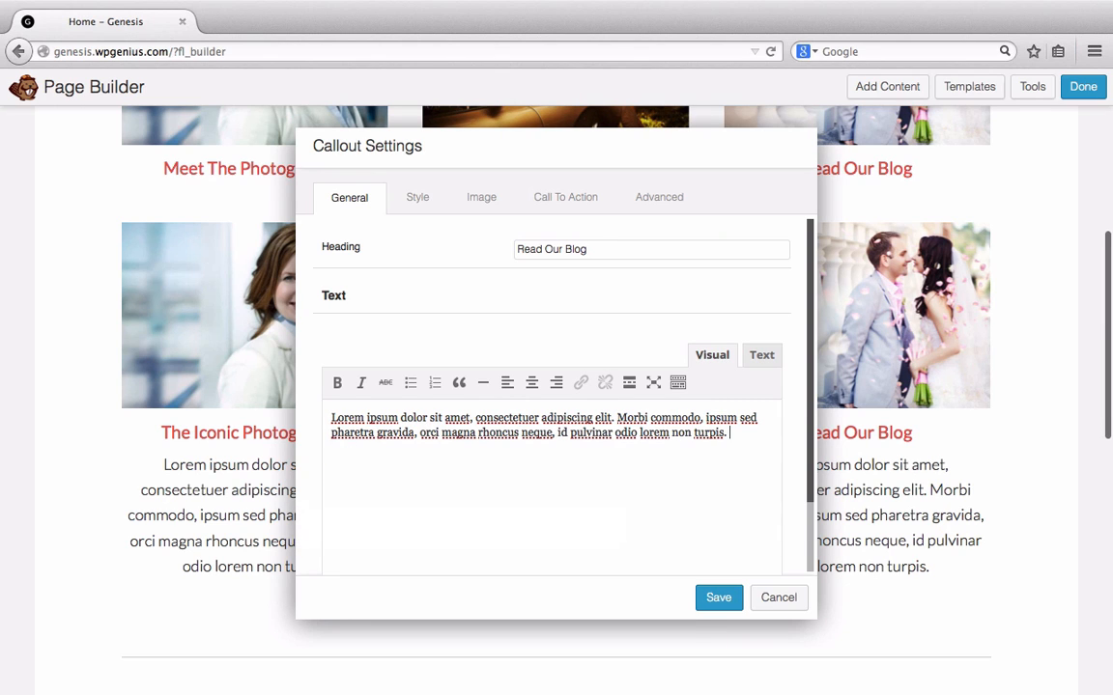
left_click(715, 599)
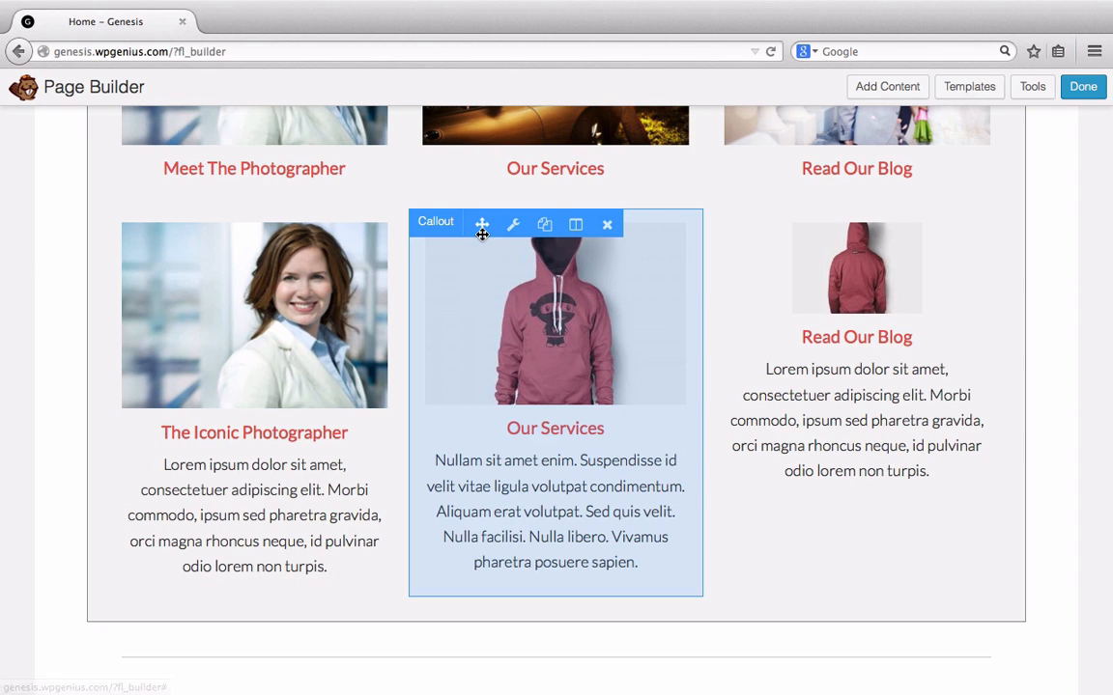
Enlarge the hoodie photo in the lower Read Our Blog callout to Medium - 300 x 300 and save the callout
left_click(771, 220)
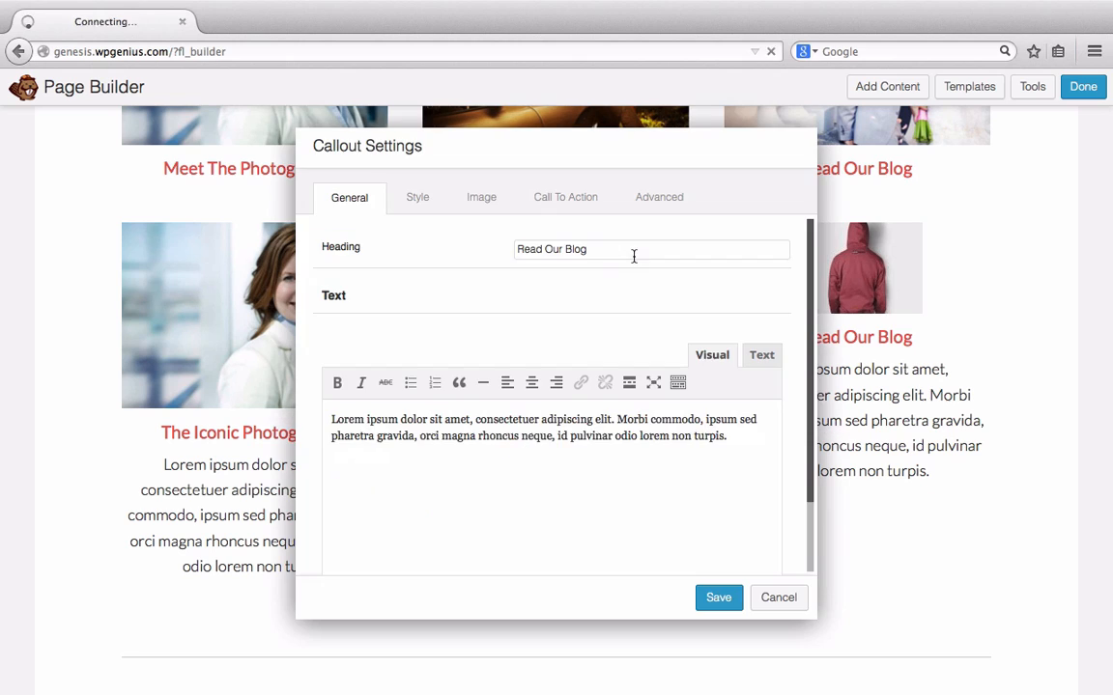
left_click(493, 204)
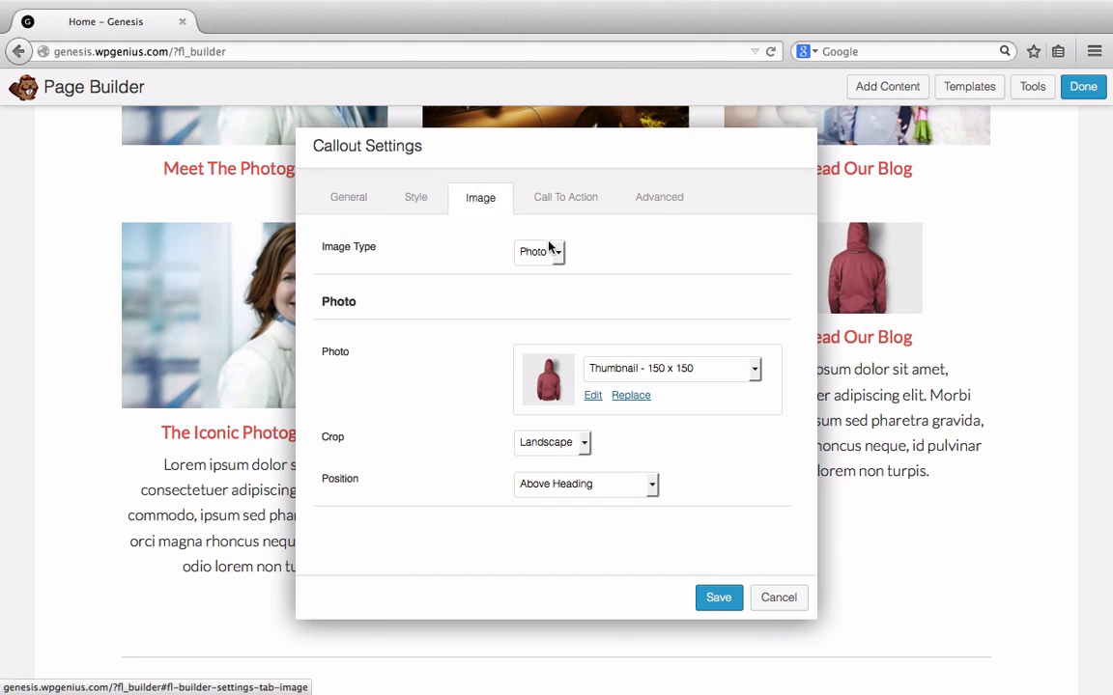
left_click(625, 367)
left_click(626, 396)
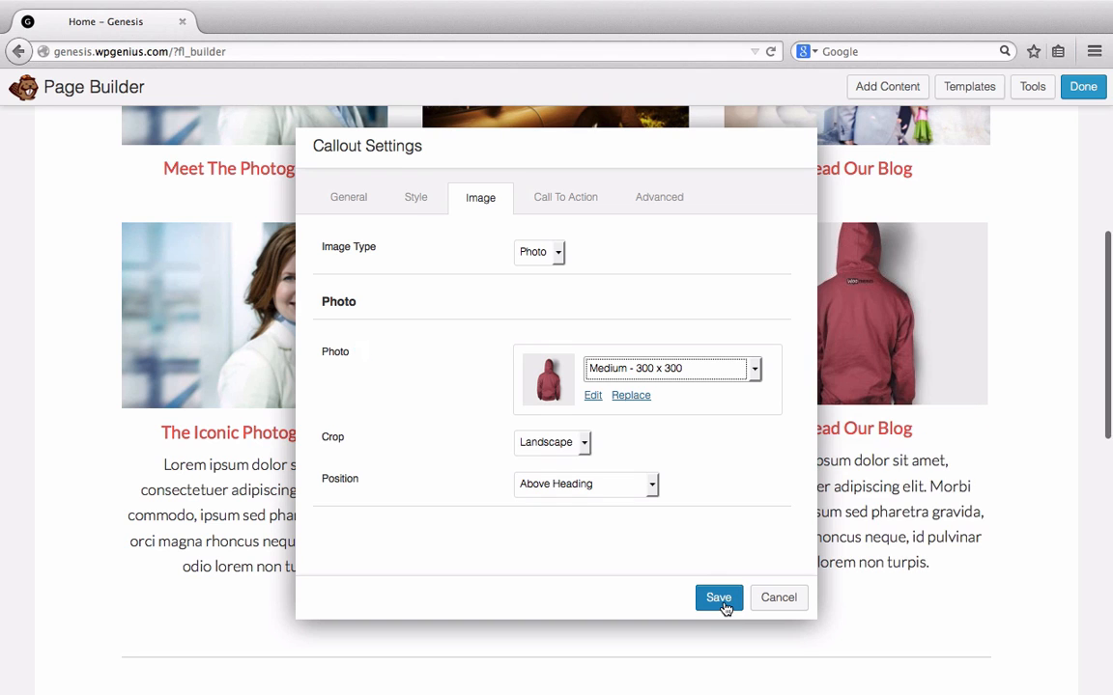
left_click(720, 599)
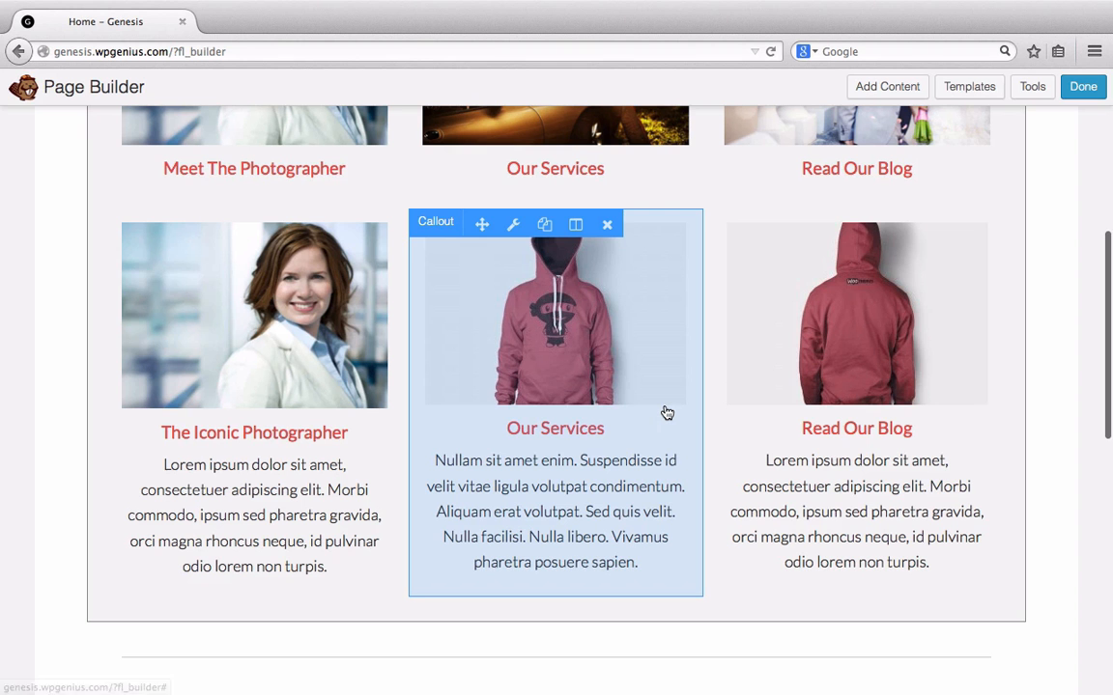
Delete the three original callouts in the upper line: Meet The Photographer, Our Services with the car photo, and Read Our Blog with the wedding photo
scroll(922, 295, "down", 2)
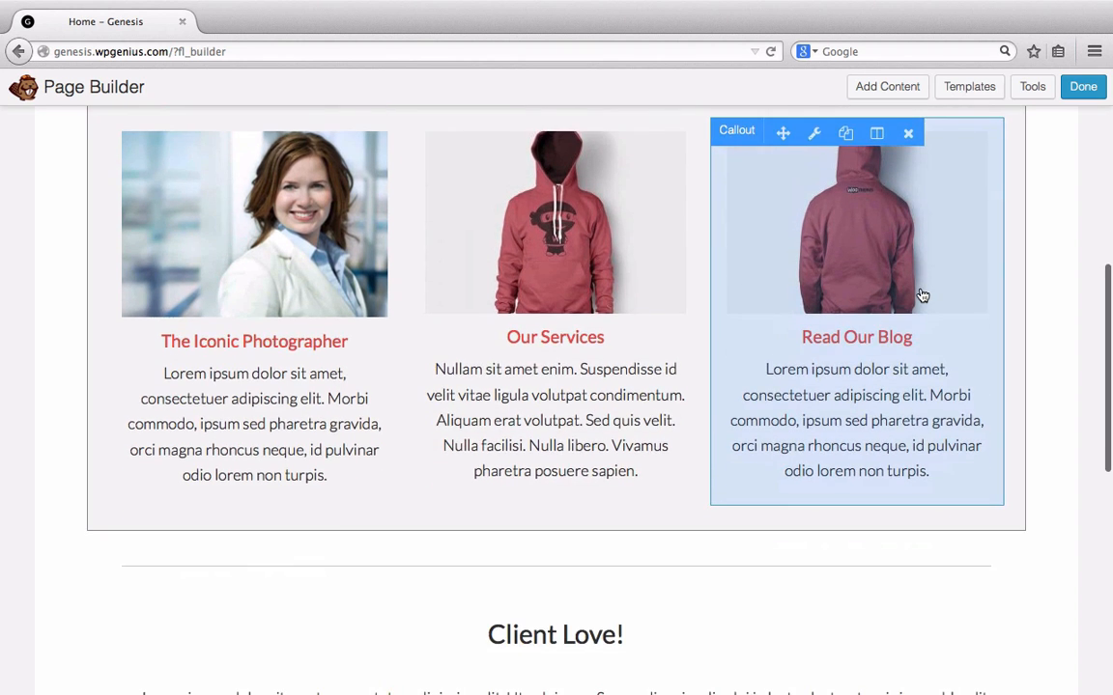
scroll(777, 288, "down", 4)
scroll(777, 287, "up", 10)
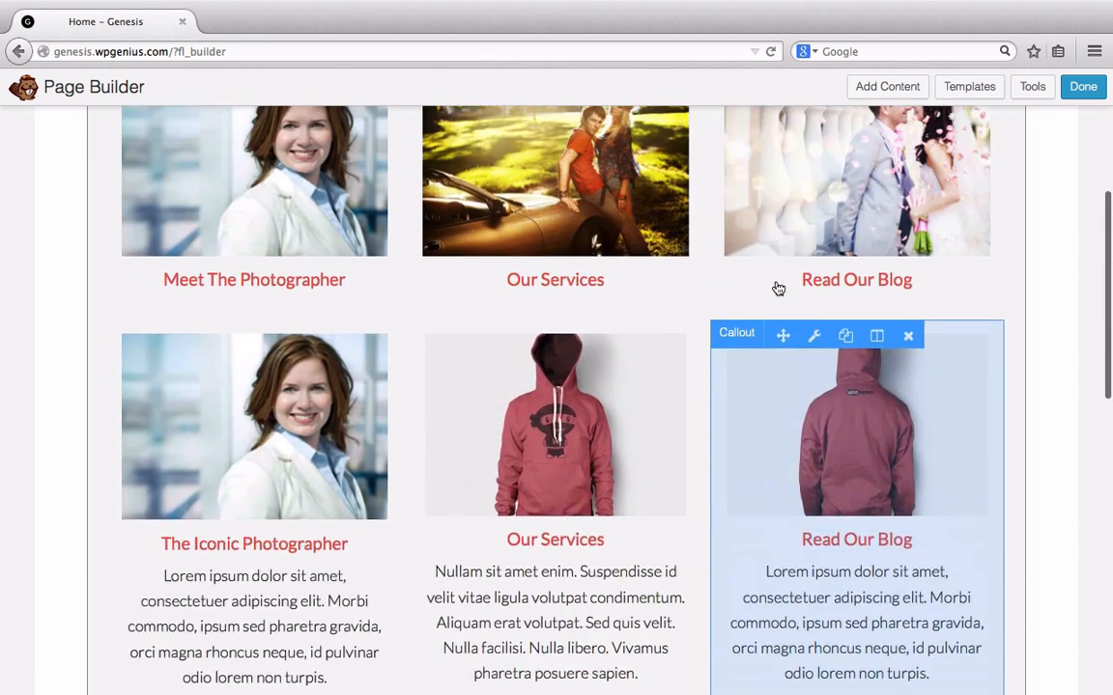
scroll(777, 288, "down", 1)
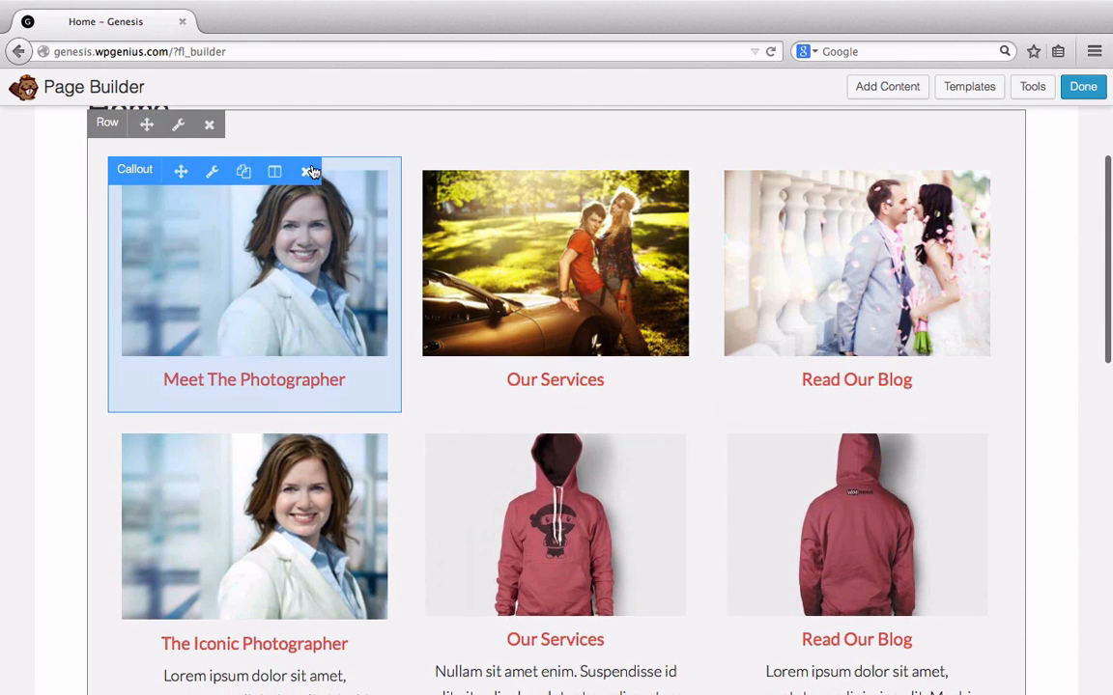
left_click(306, 174)
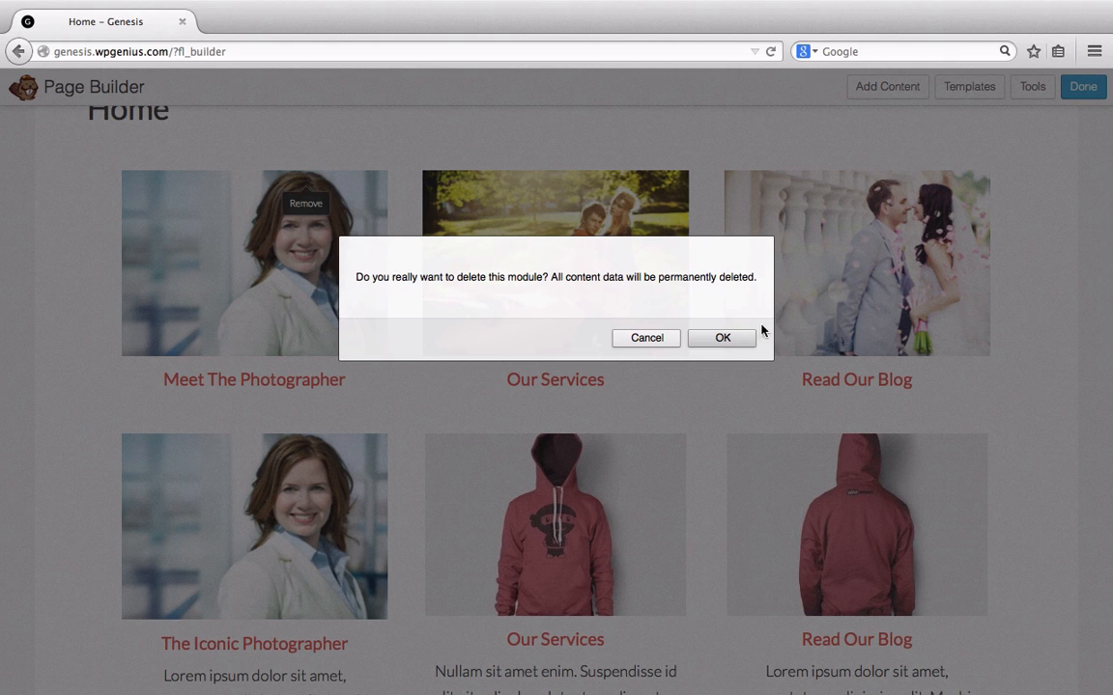
left_click(734, 339)
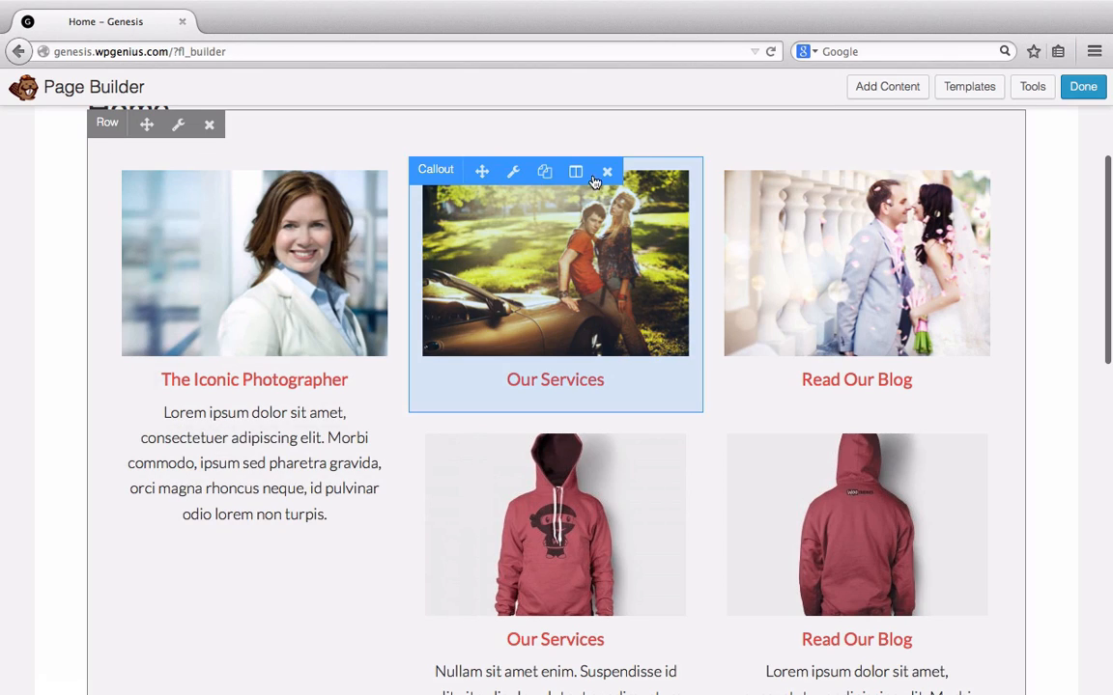
left_click(607, 172)
left_click(742, 338)
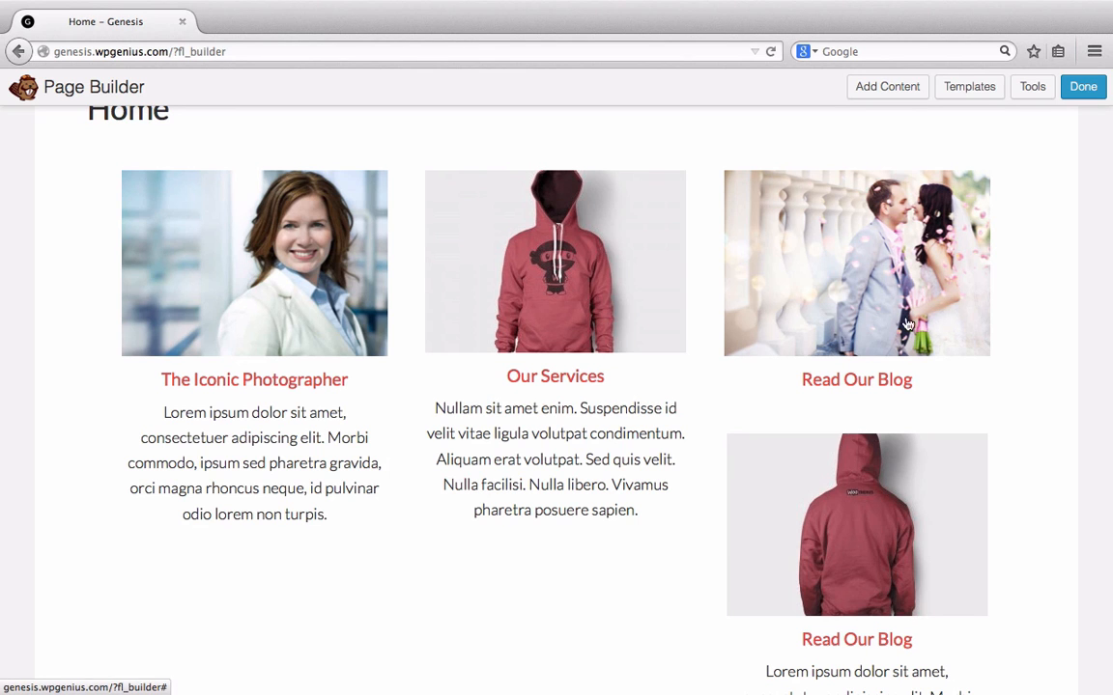
scroll(955, 324, "up", 1)
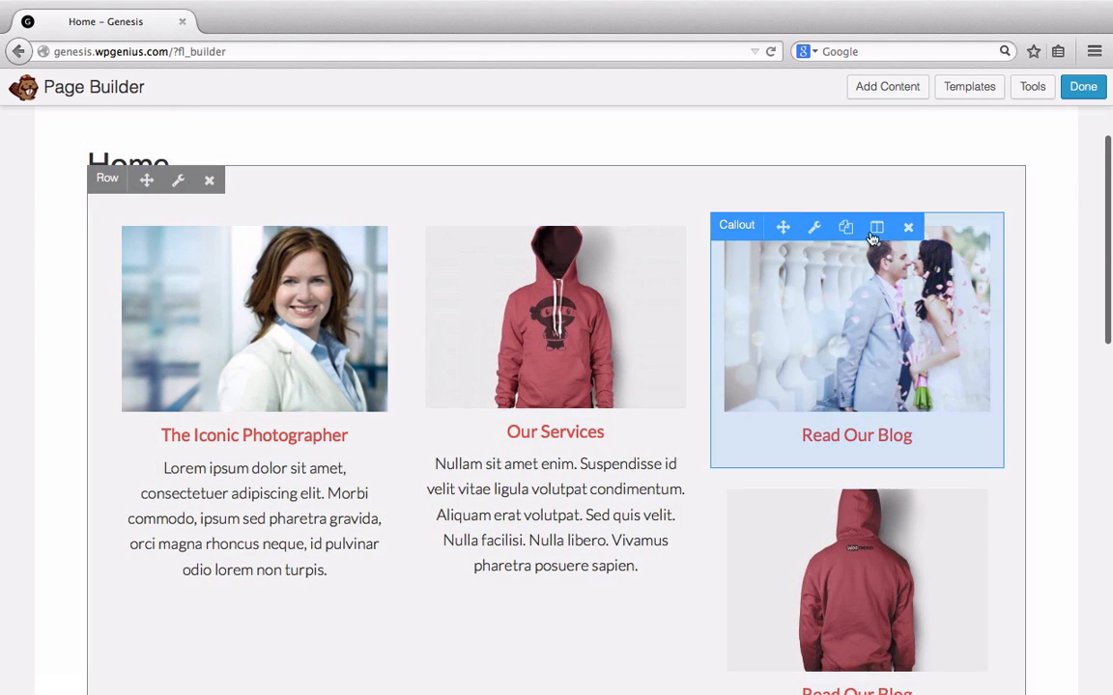
left_click(908, 226)
left_click(730, 335)
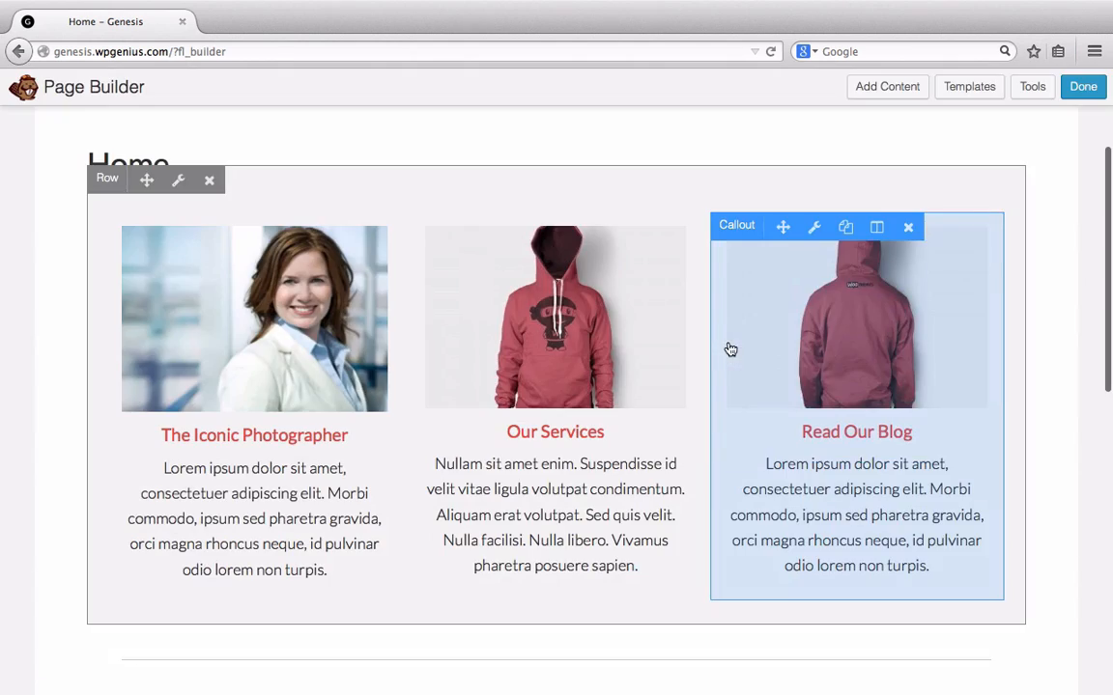
Change the "Client Love!" heading above the client quotes to "Testimonial" and save the heading settings
scroll(1053, 327, "down", 4)
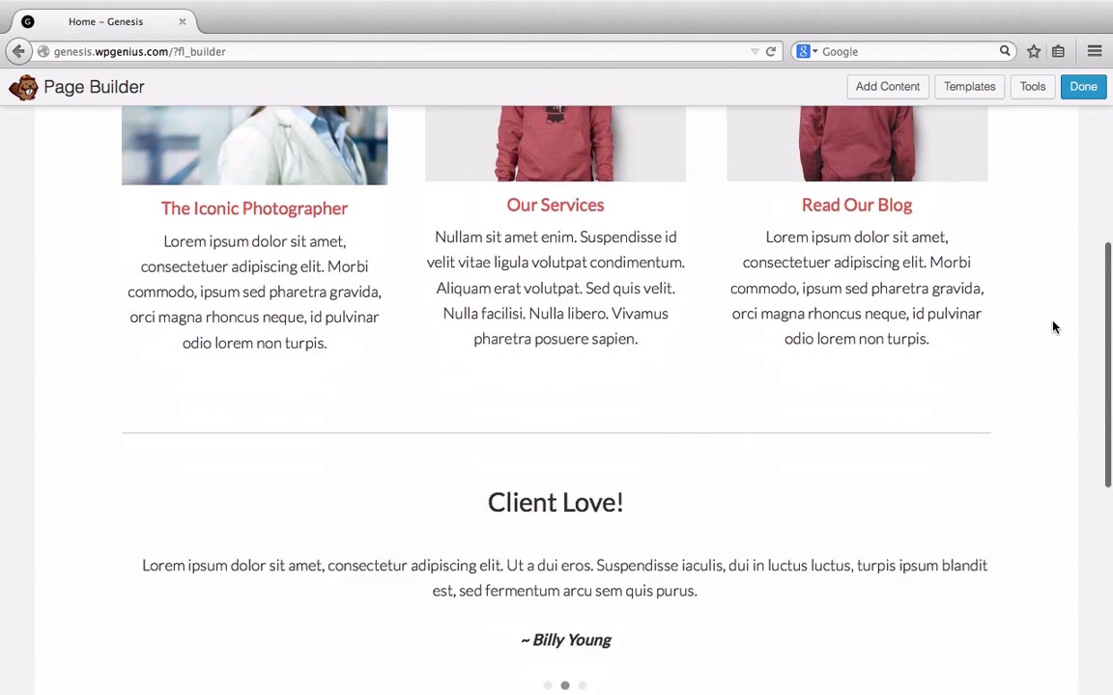
scroll(1054, 326, "up", 5)
scroll(1054, 327, "up", 2)
scroll(1054, 326, "down", 4)
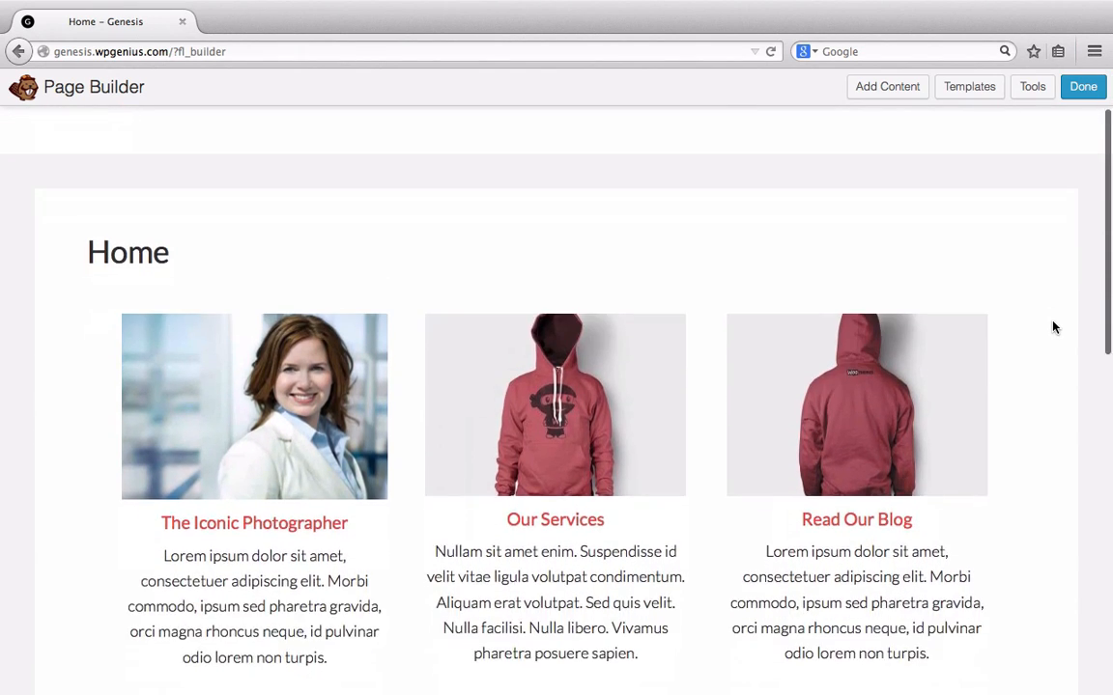
scroll(1054, 327, "down", 5)
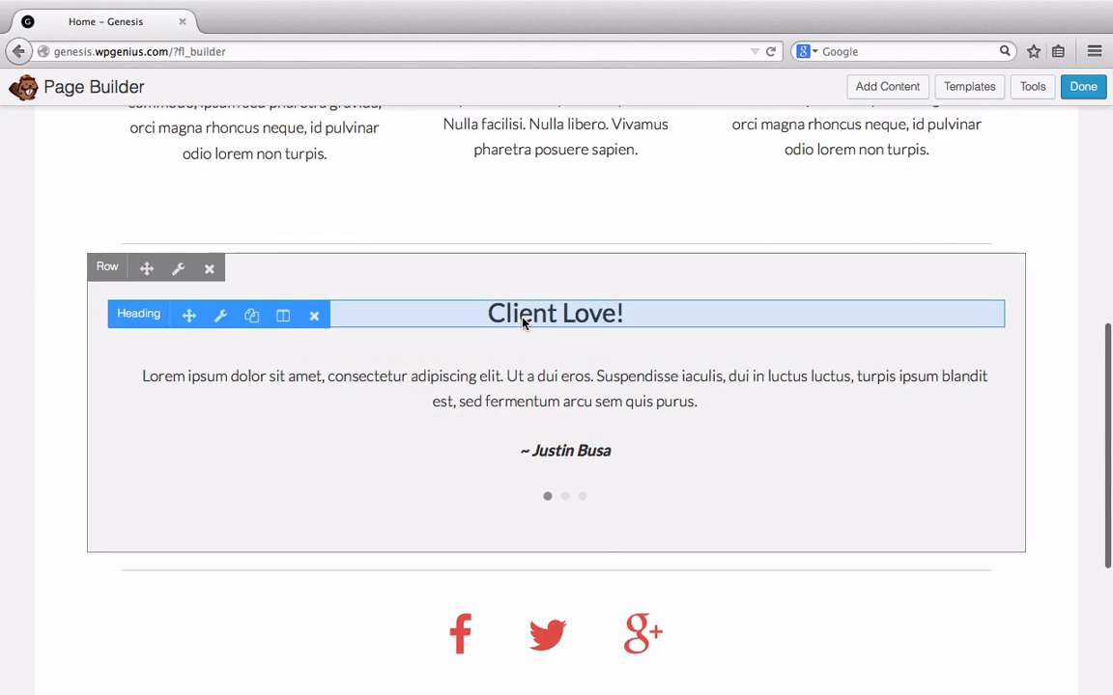
left_click(522, 320)
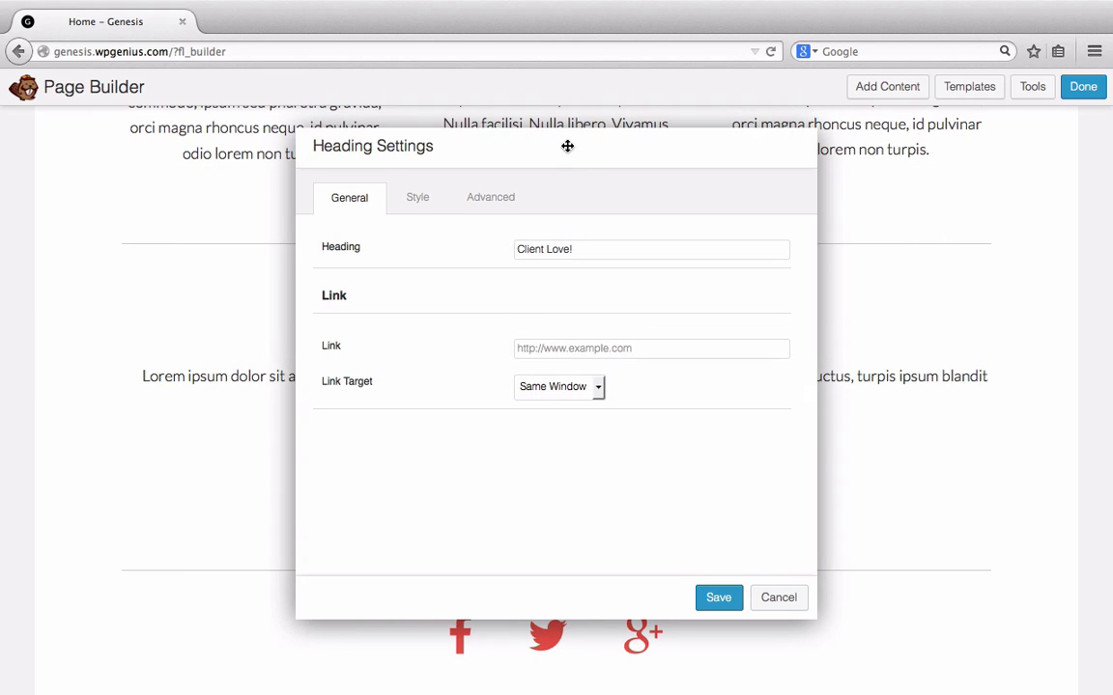
left_click_drag(566, 143, 926, 134)
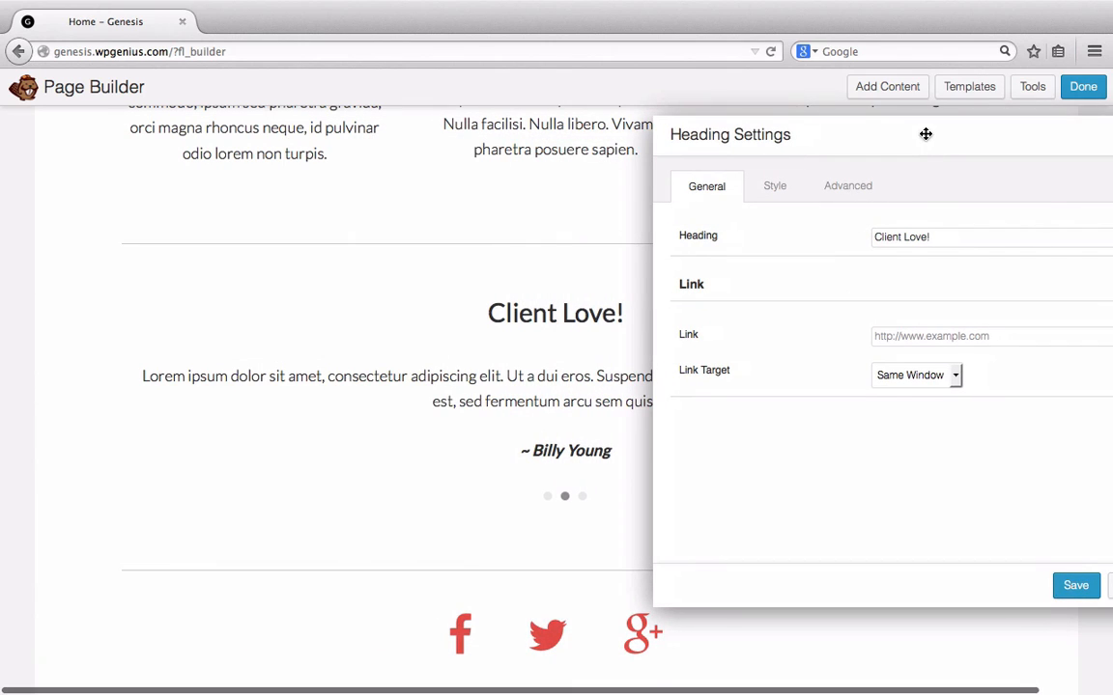
triple_click(931, 242)
type("T")
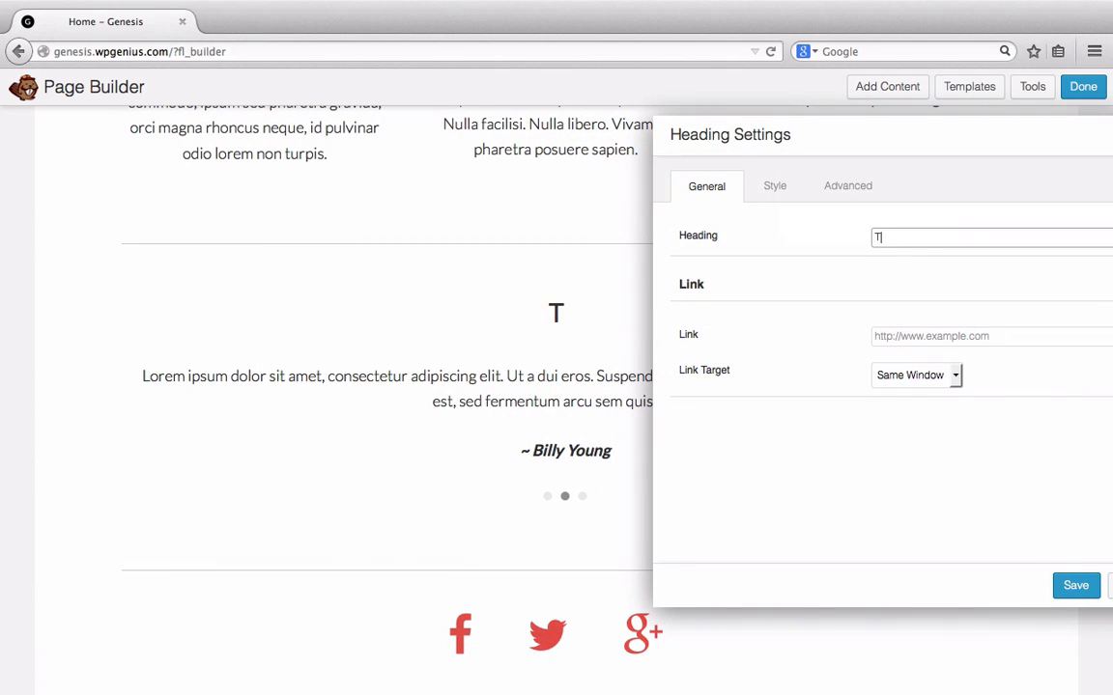
type("estimonial")
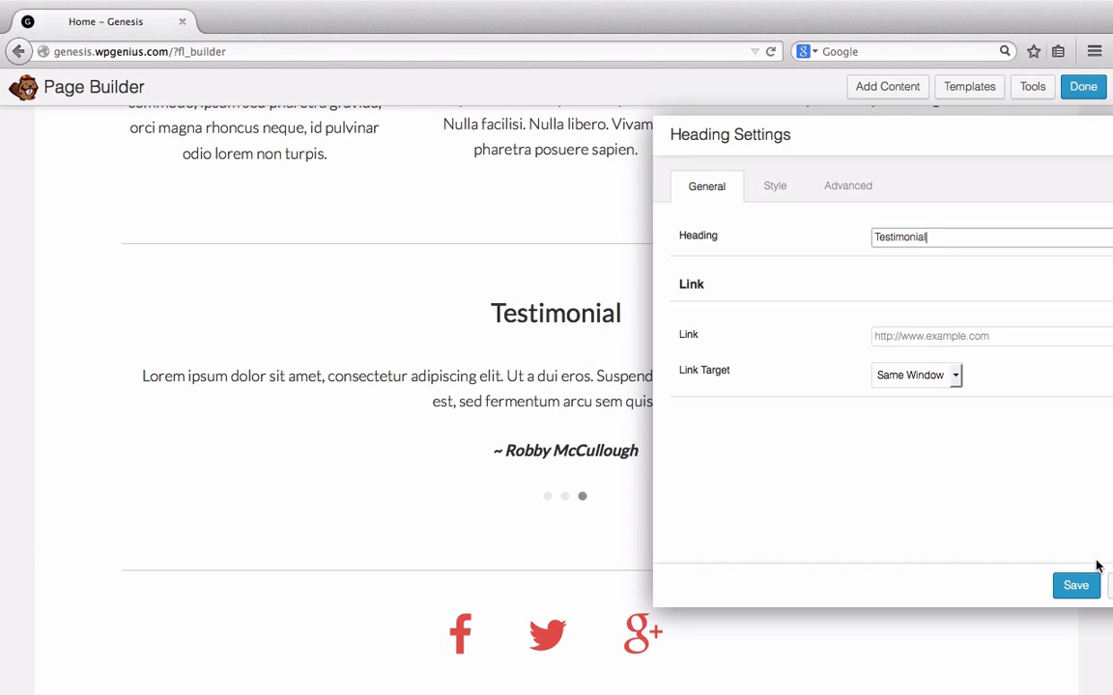
left_click(1080, 585)
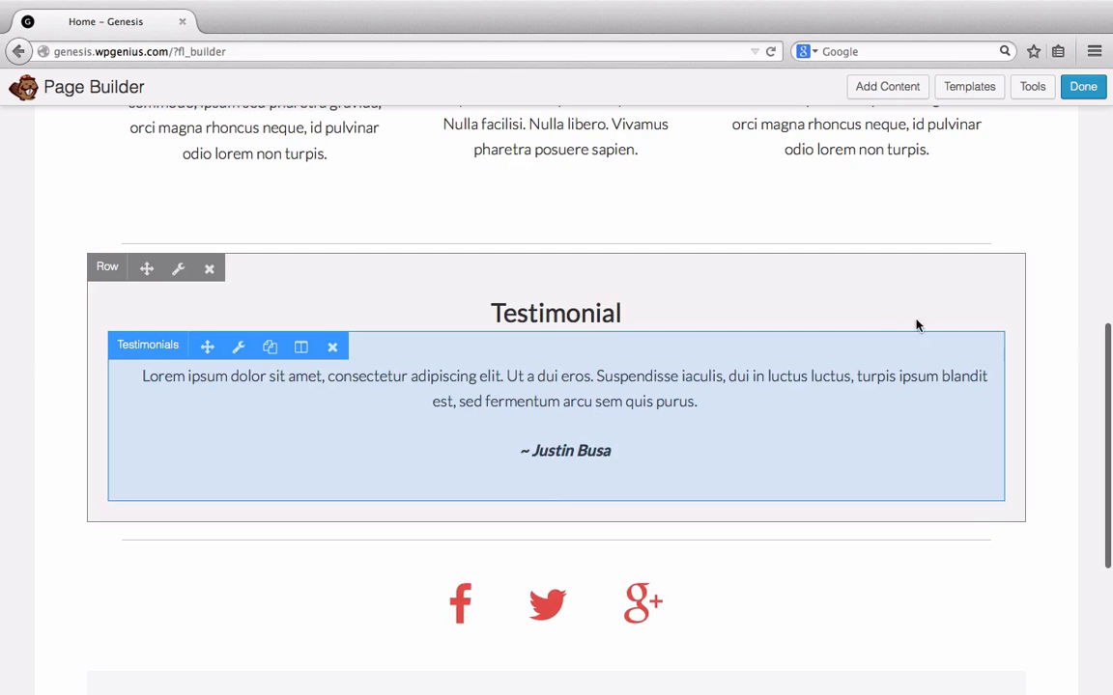
Delete the row of social media icons and the "Ready to learn more?" contact row at the end of the page
scroll(616, 323, "down", 3)
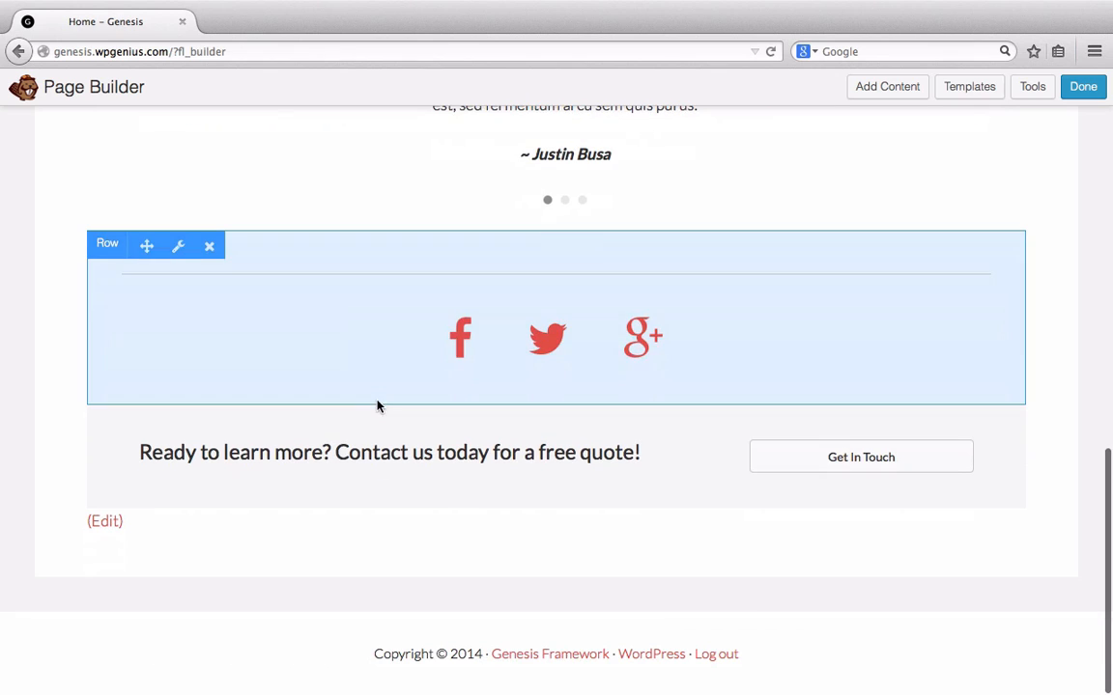
left_click(209, 248)
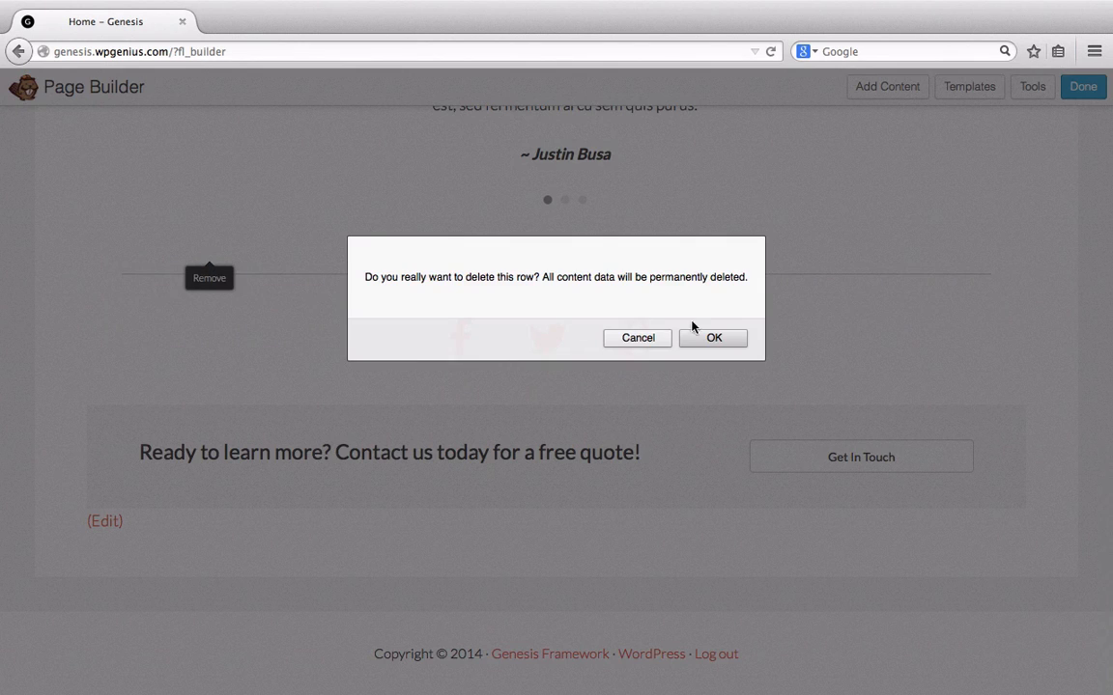
left_click(713, 337)
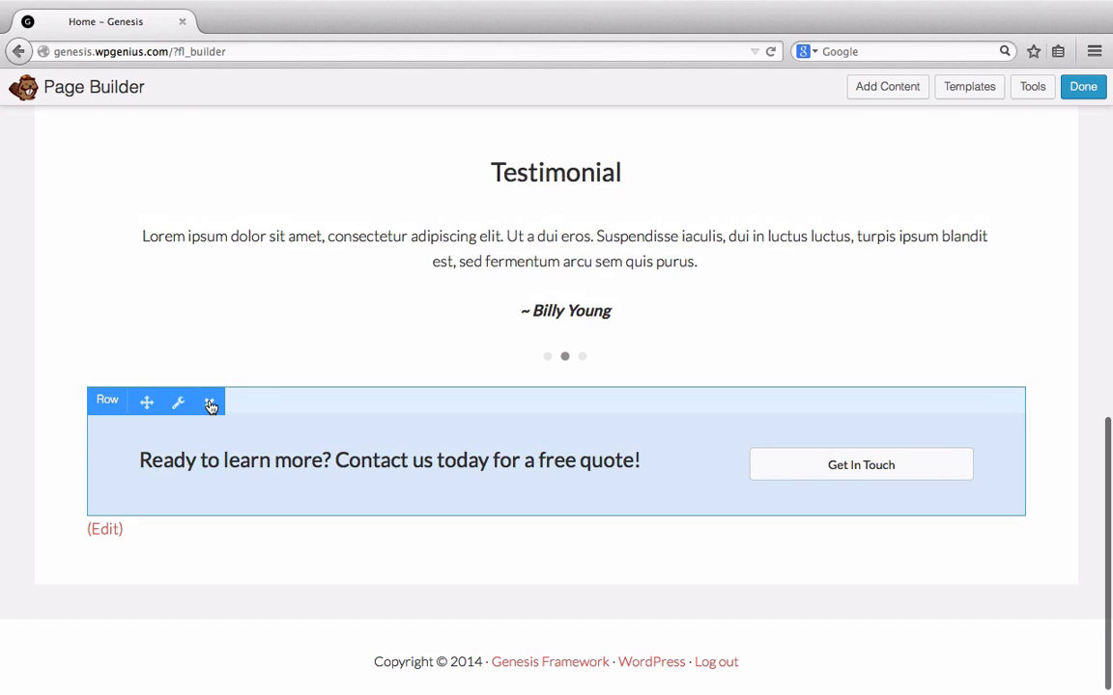
left_click(210, 405)
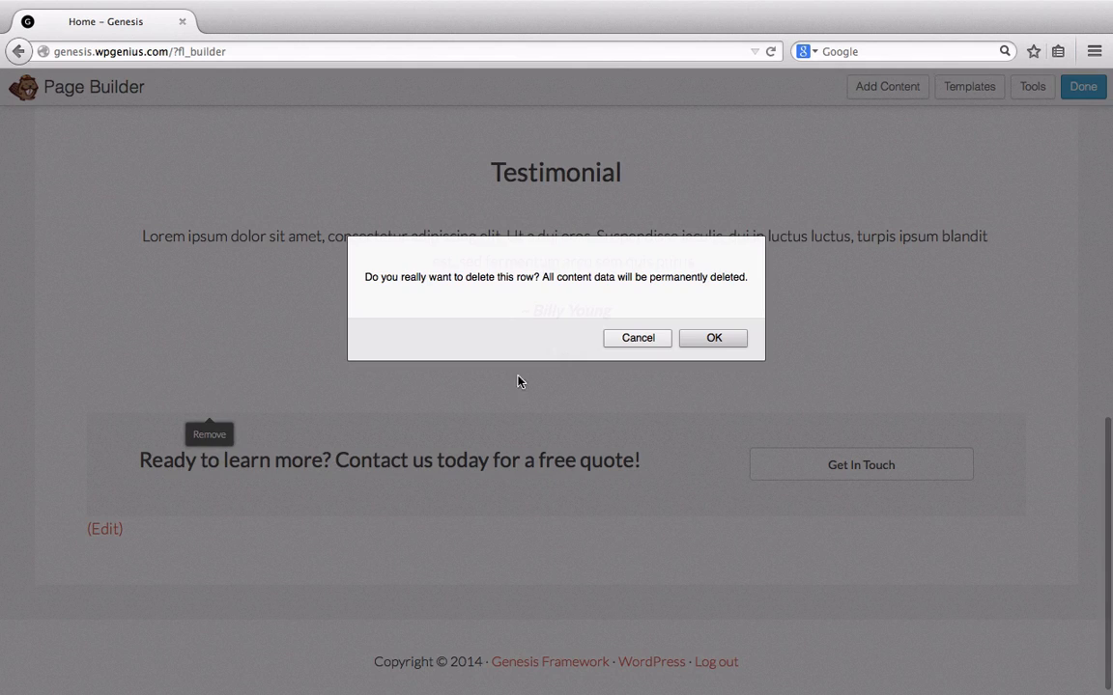
left_click(731, 342)
scroll(966, 290, "up", 10)
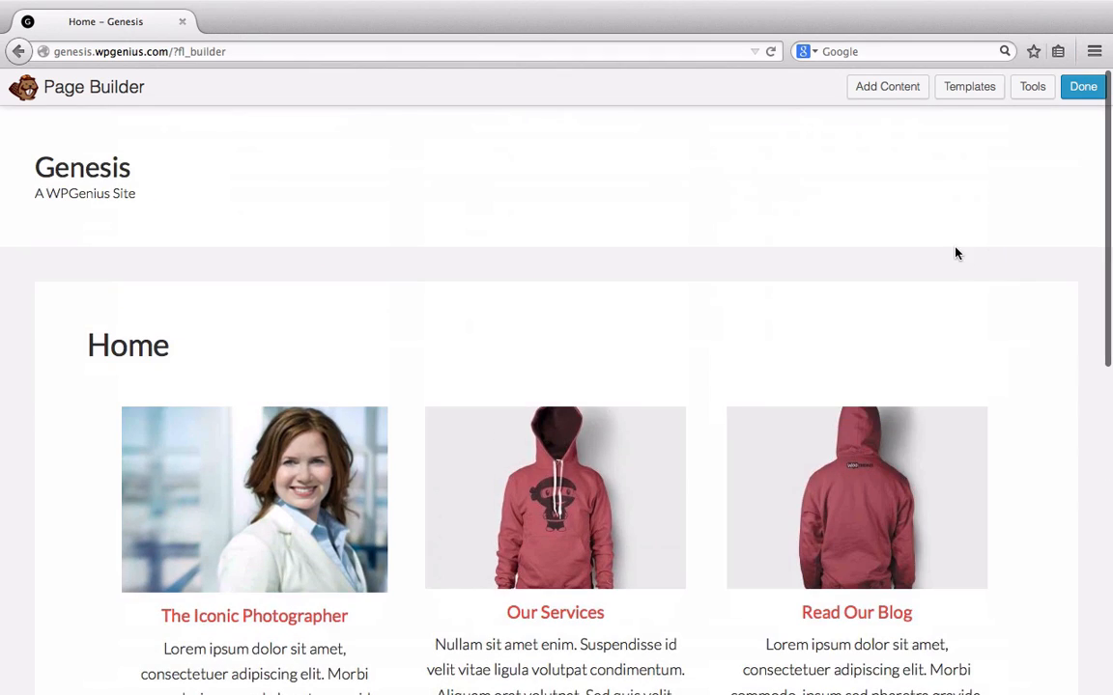
Append The Automator Theme template from the Home Pages layout templates below the existing page content
left_click(896, 92)
left_click(956, 89)
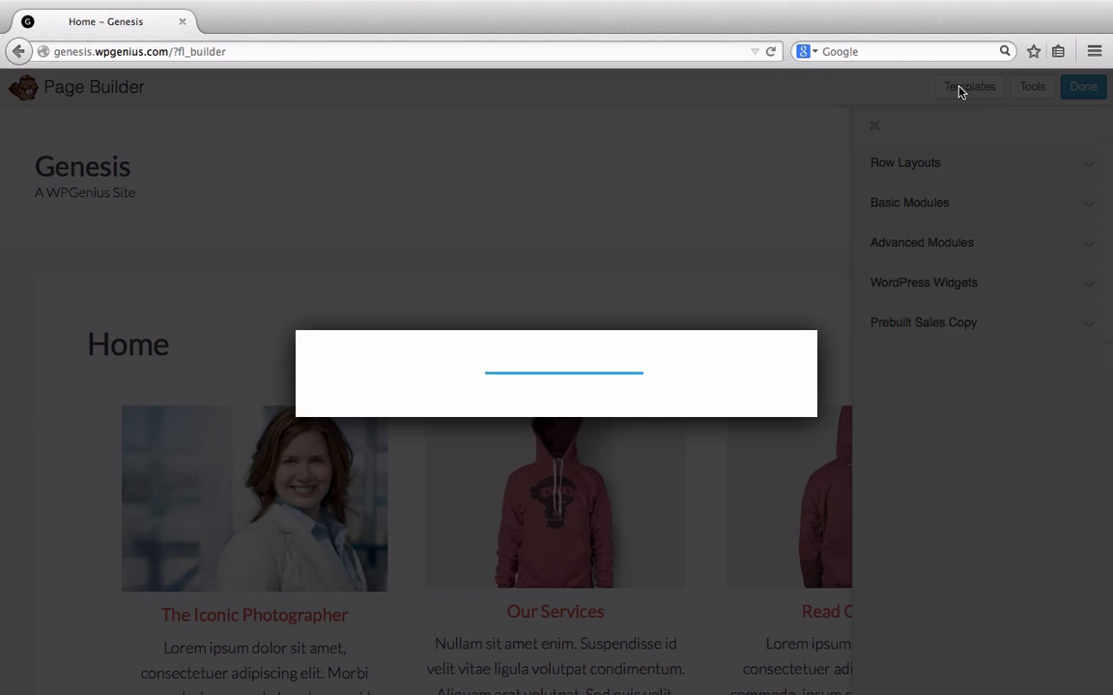
scroll(651, 385, "down", 4)
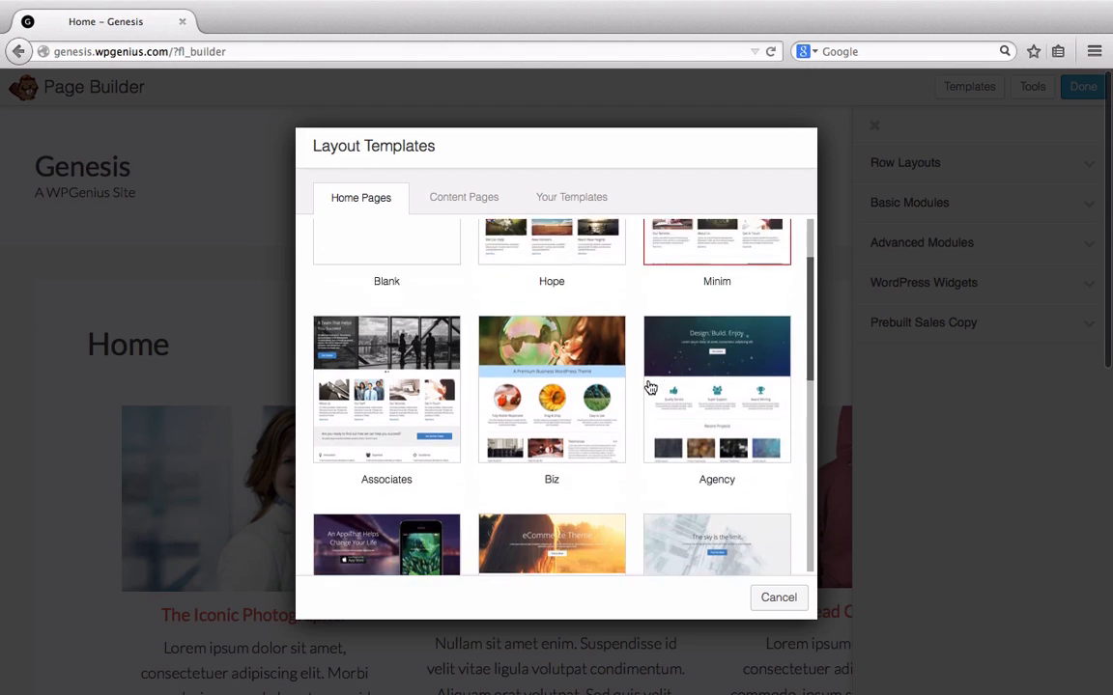
scroll(651, 387, "down", 2)
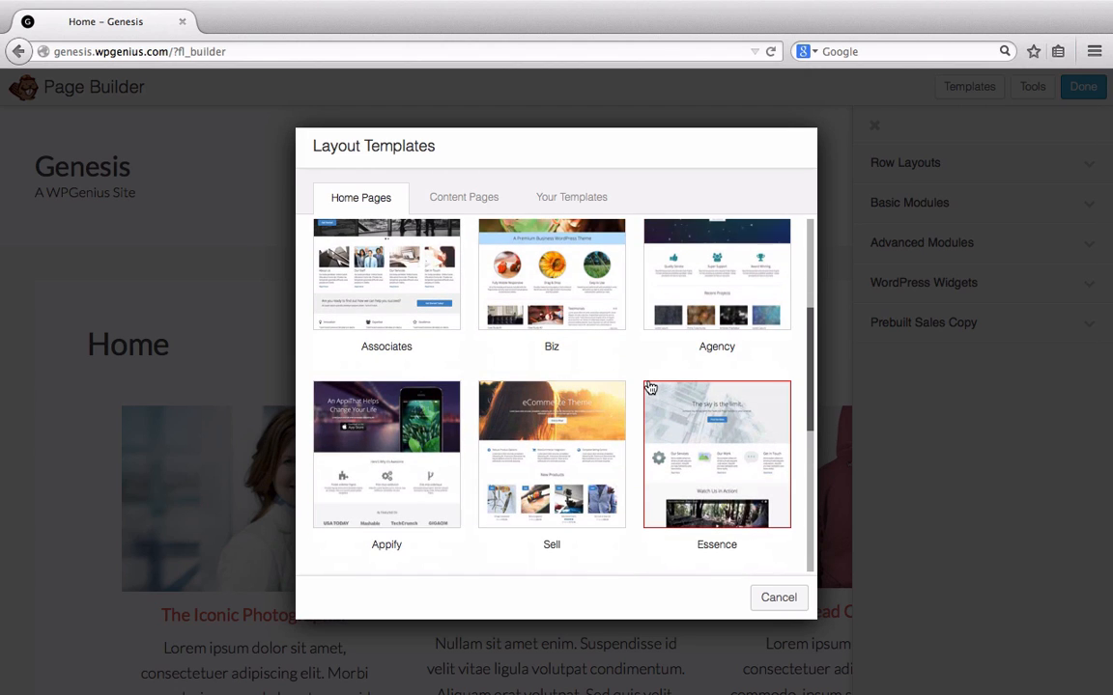
scroll(651, 388, "down", 2)
scroll(651, 387, "down", 1)
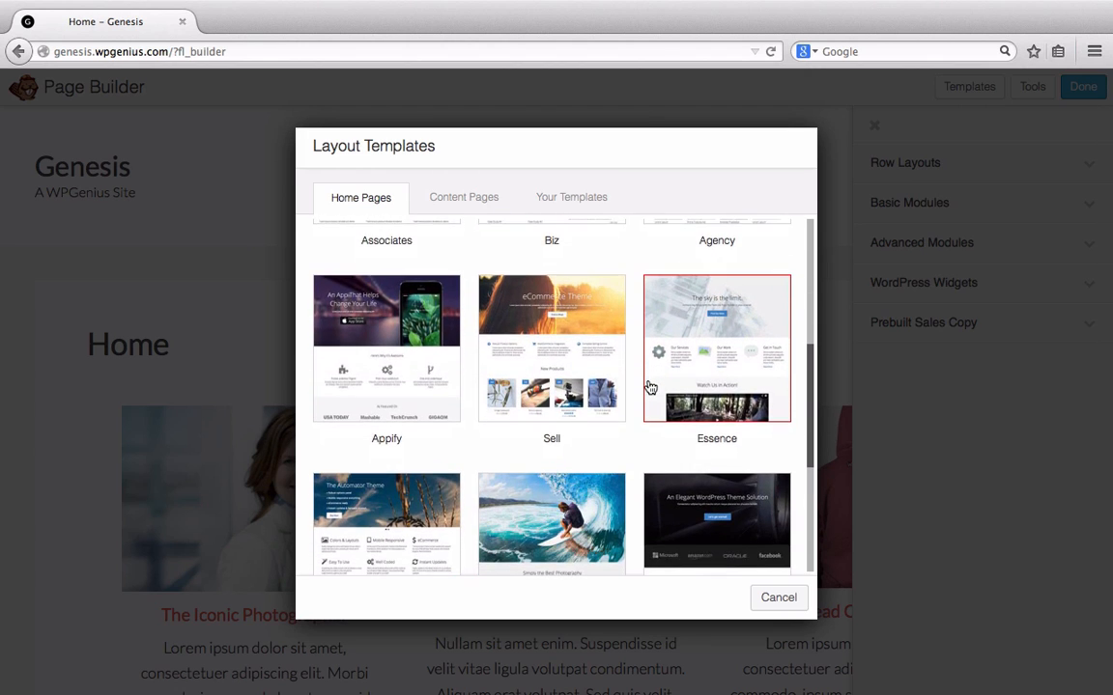
scroll(651, 387, "down", 1)
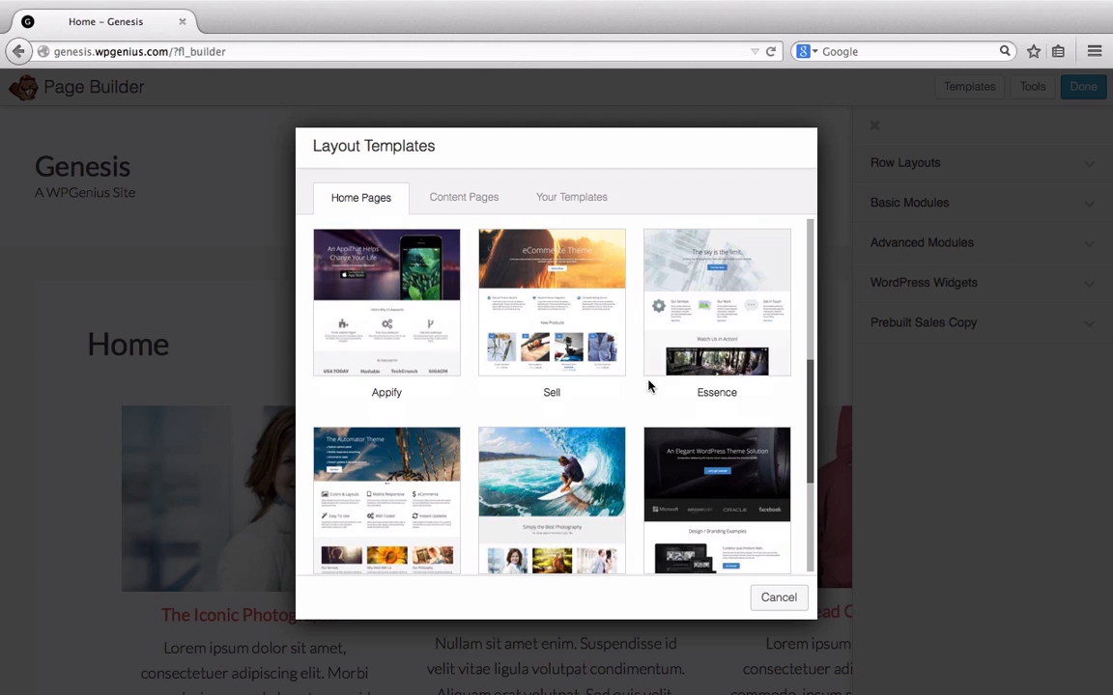
left_click(406, 452)
left_click(561, 391)
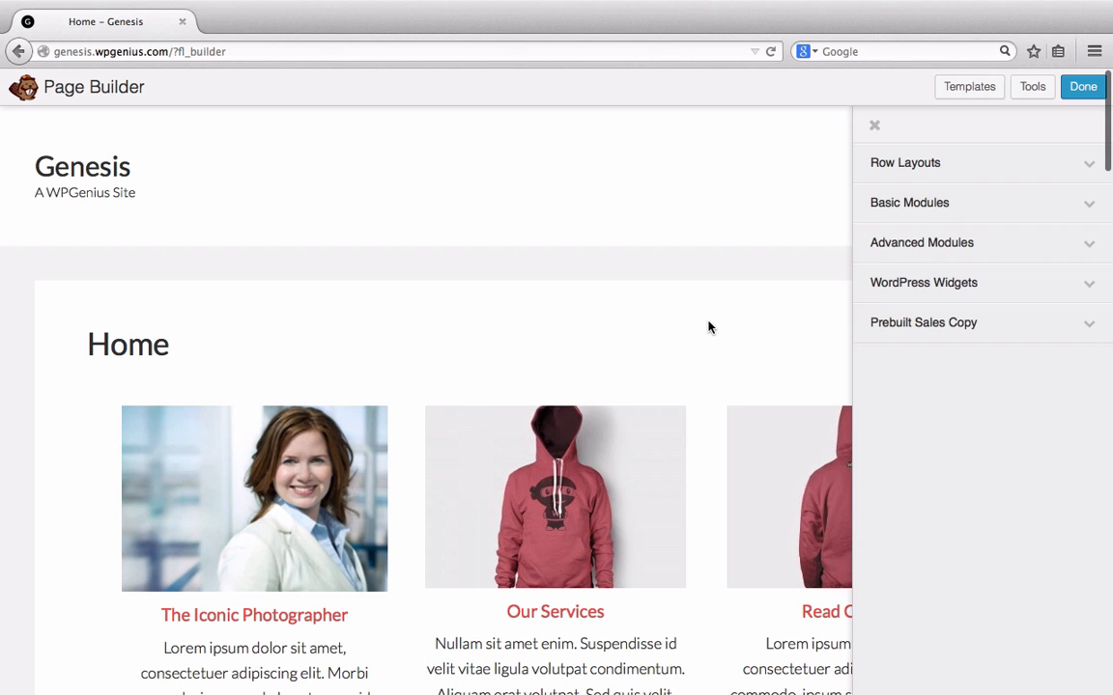
Examine the combined layout in the editor, from the callouts and testimonial through the appended template rows to the contact banner
scroll(708, 327, "down", 10)
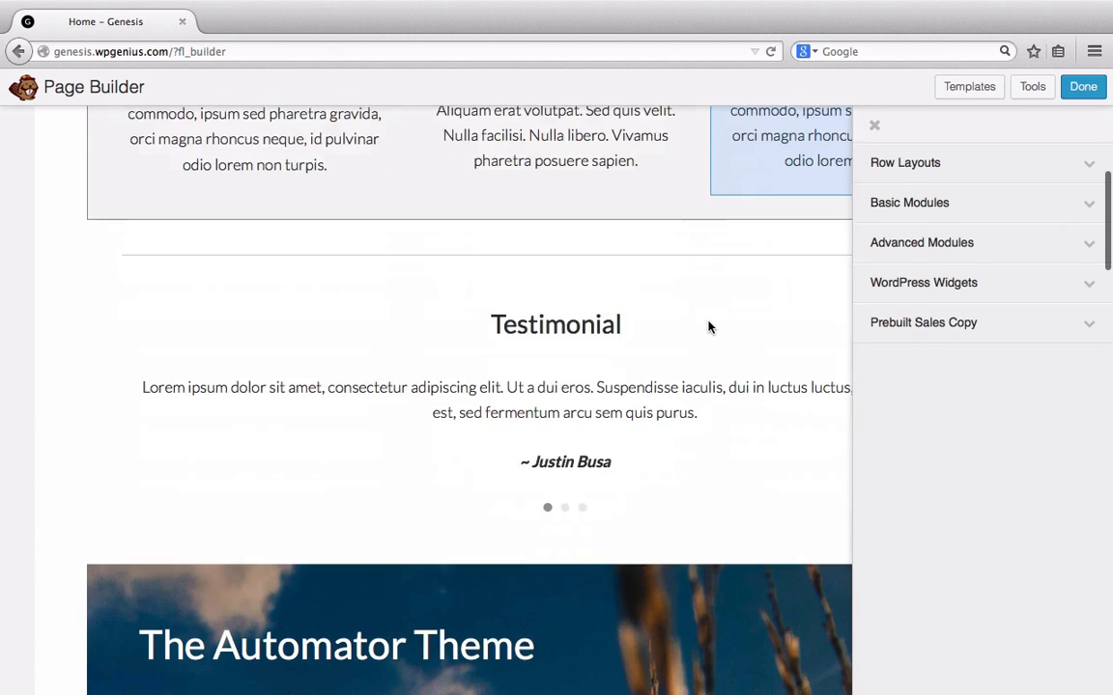
scroll(710, 329, "down", 10)
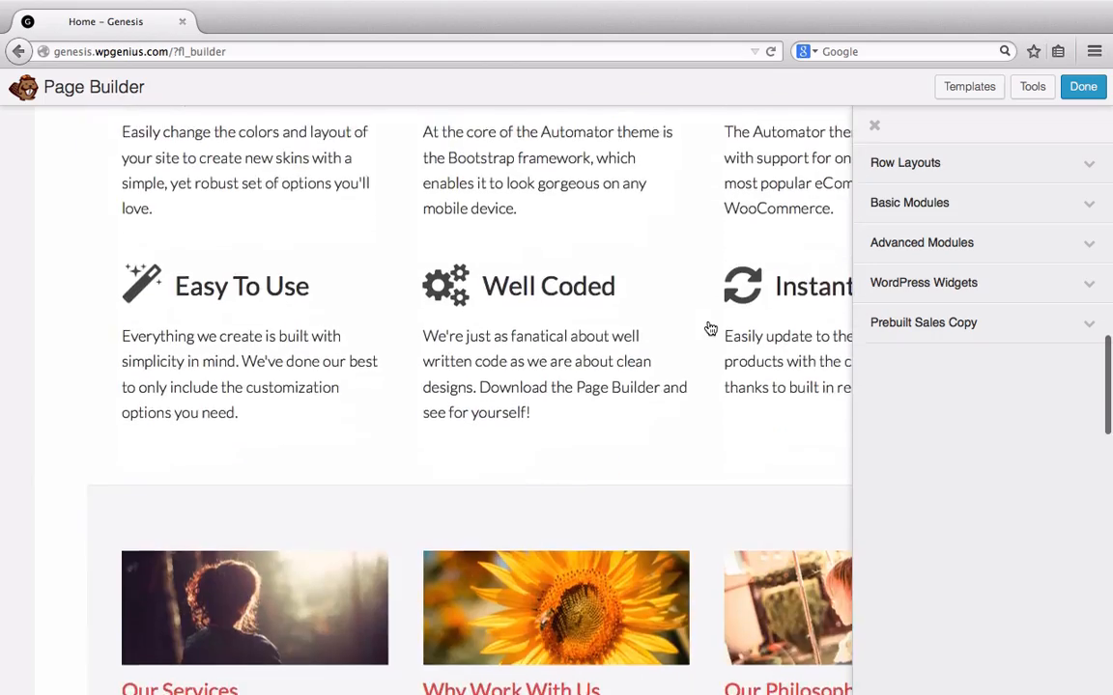
scroll(708, 327, "down", 10)
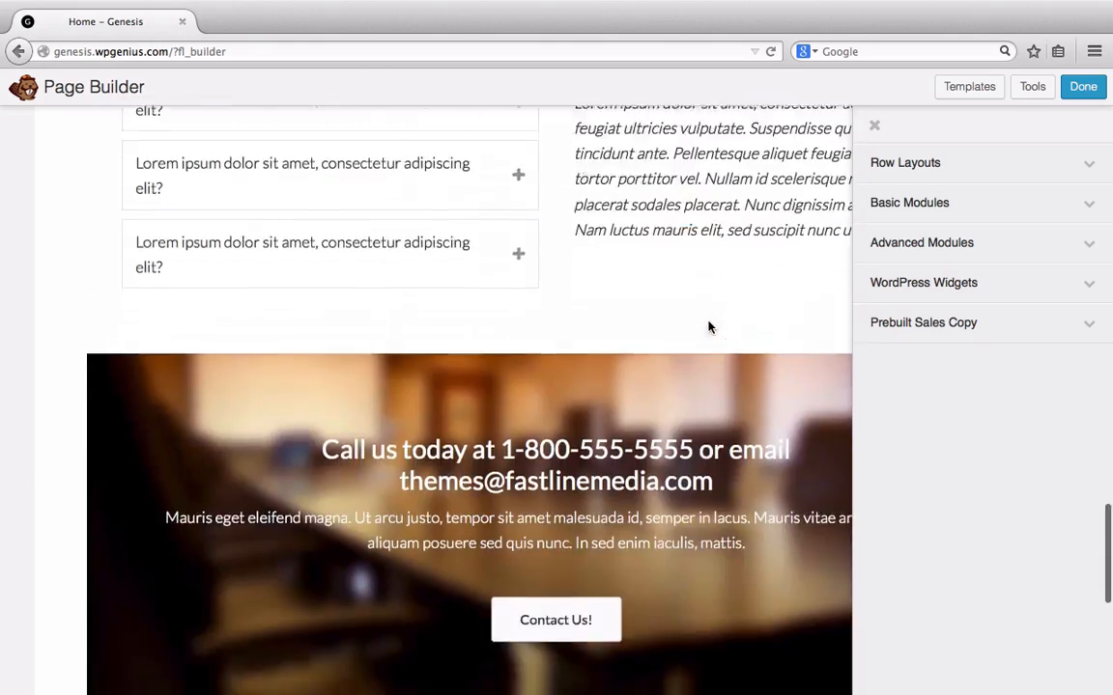
scroll(708, 327, "down", 5)
scroll(708, 326, "up", 15)
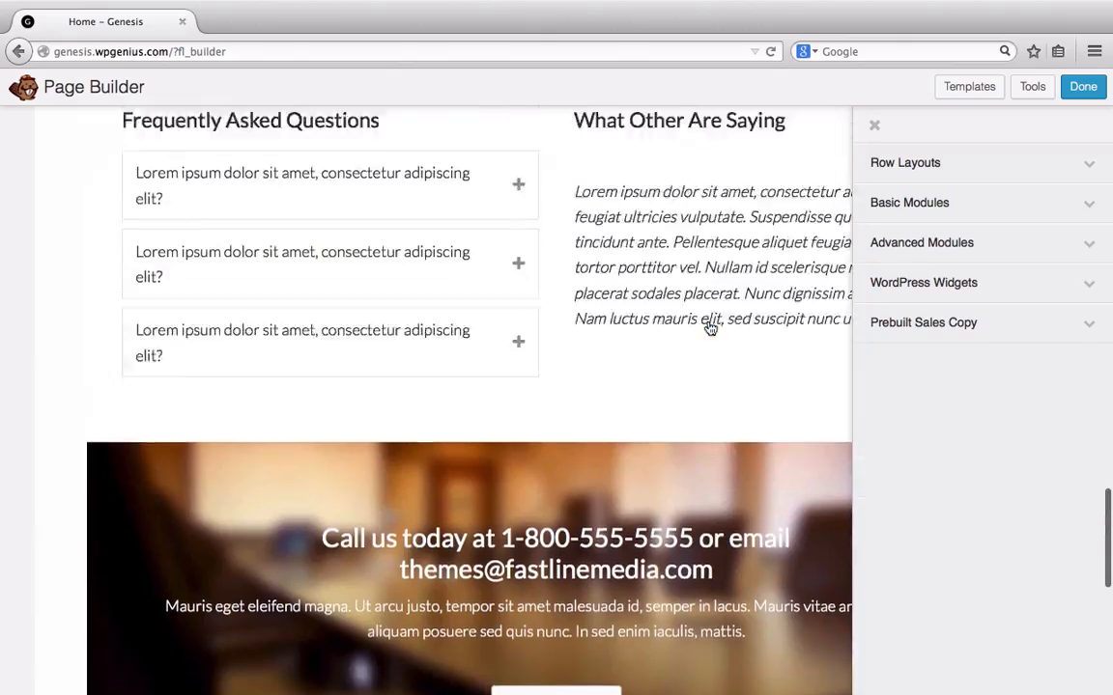
scroll(710, 330, "up", 10)
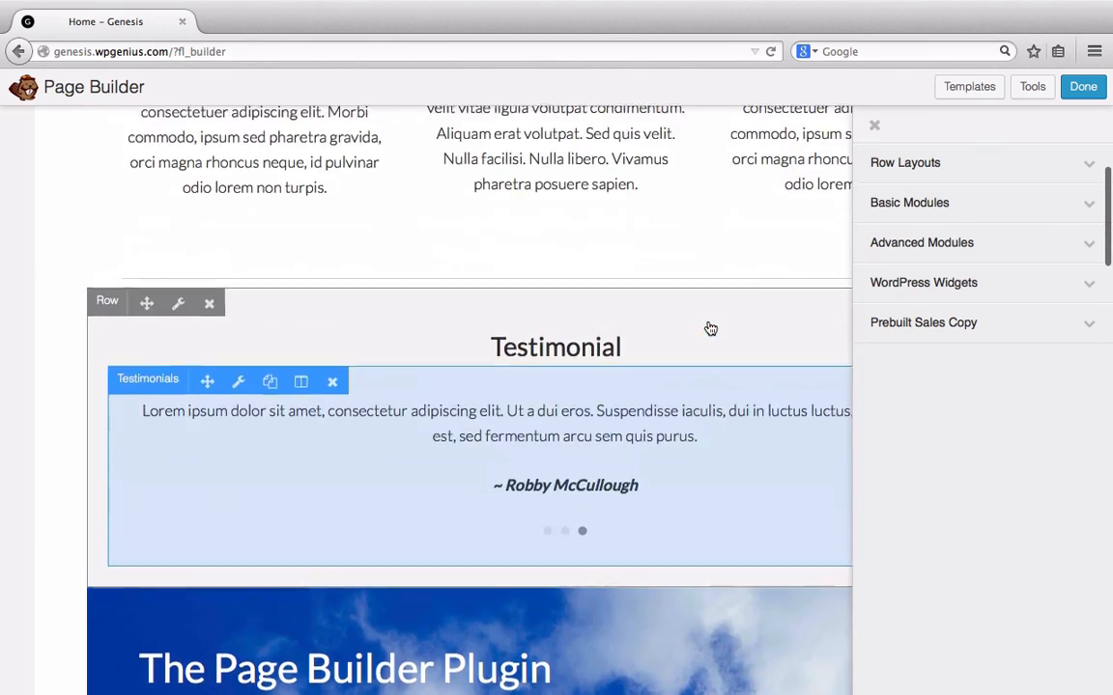
scroll(708, 326, "down", 3)
scroll(707, 326, "down", 2)
scroll(708, 326, "up", 15)
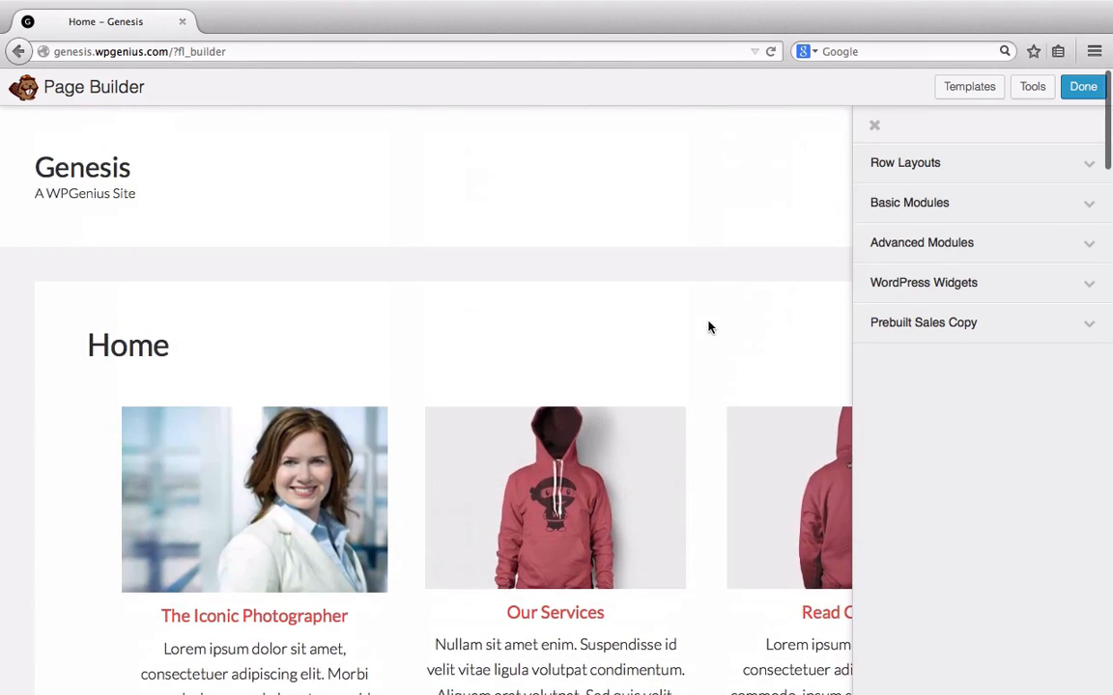
Finish editing the home page layout and publish the changes
left_click(1077, 88)
left_click(579, 341)
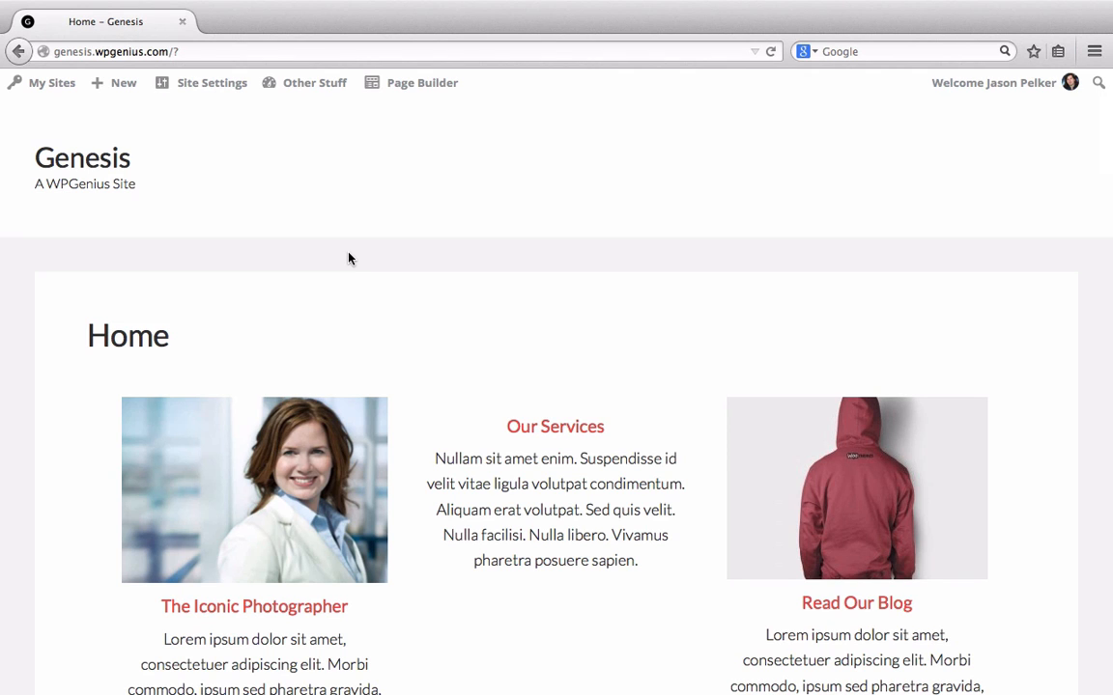
Review the published home page from the callouts down to the About Us and Contact Us columns and back up
scroll(348, 258, "down", 1)
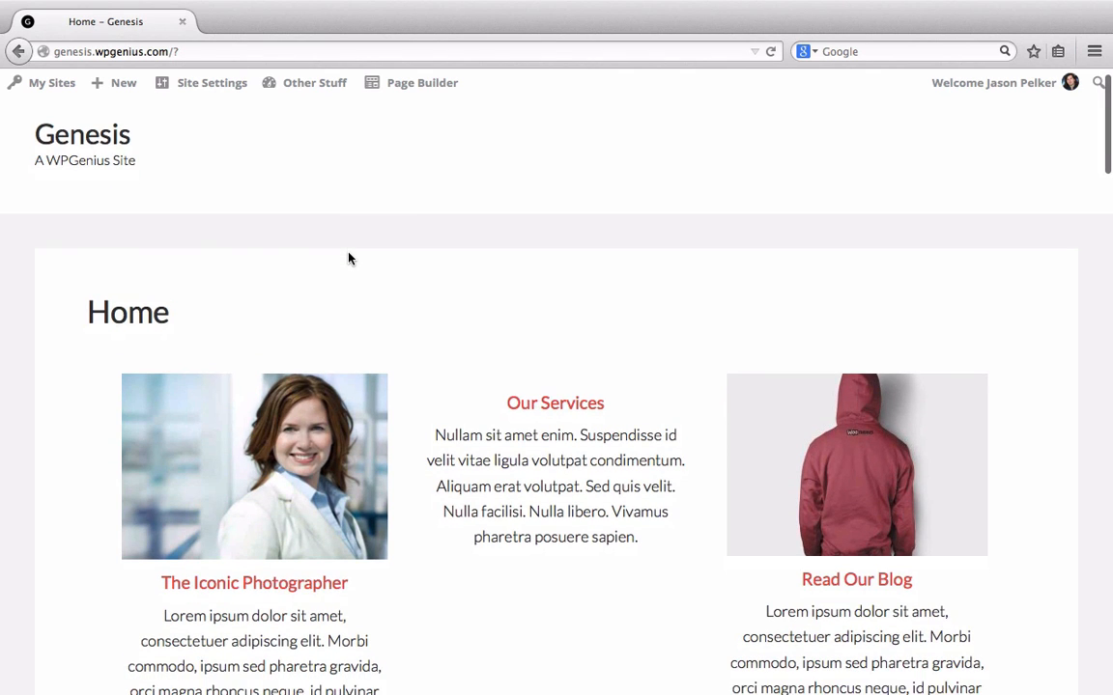
scroll(349, 258, "down", 5)
scroll(350, 259, "up", 4)
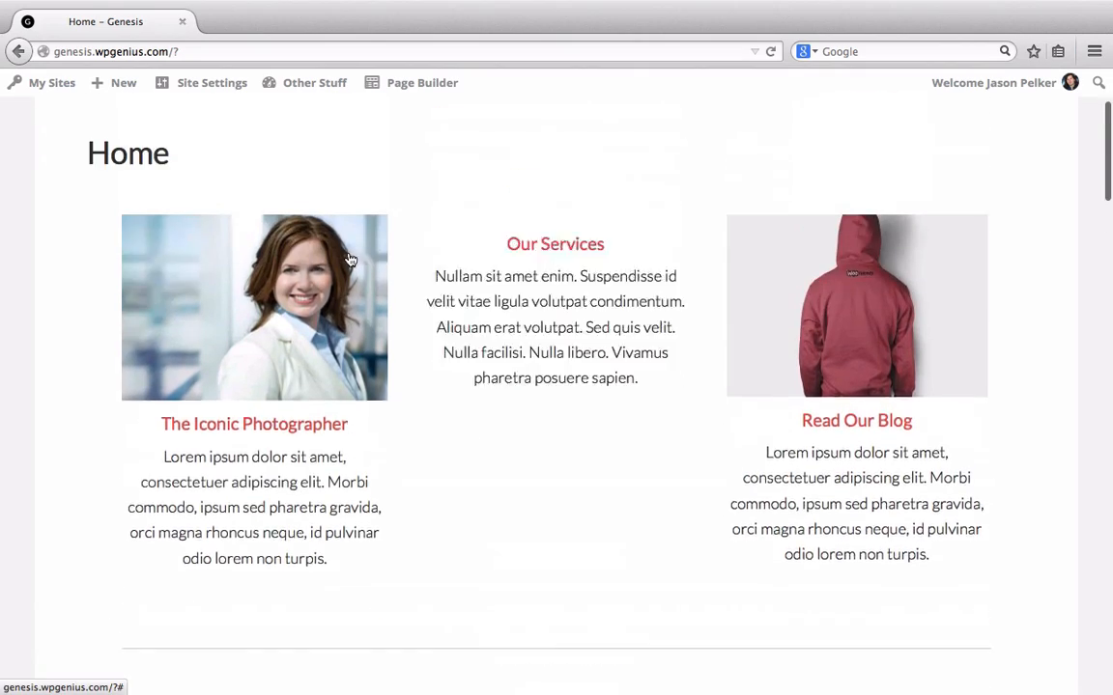
scroll(554, 301, "down", 4)
scroll(553, 301, "down", 10)
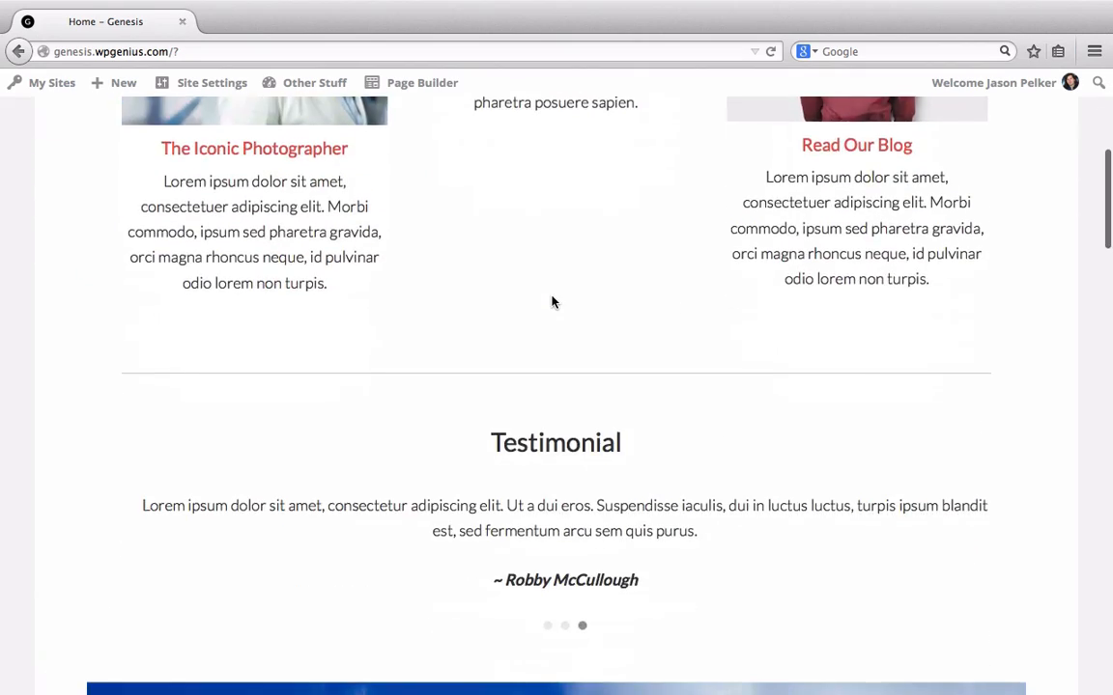
scroll(553, 301, "down", 3)
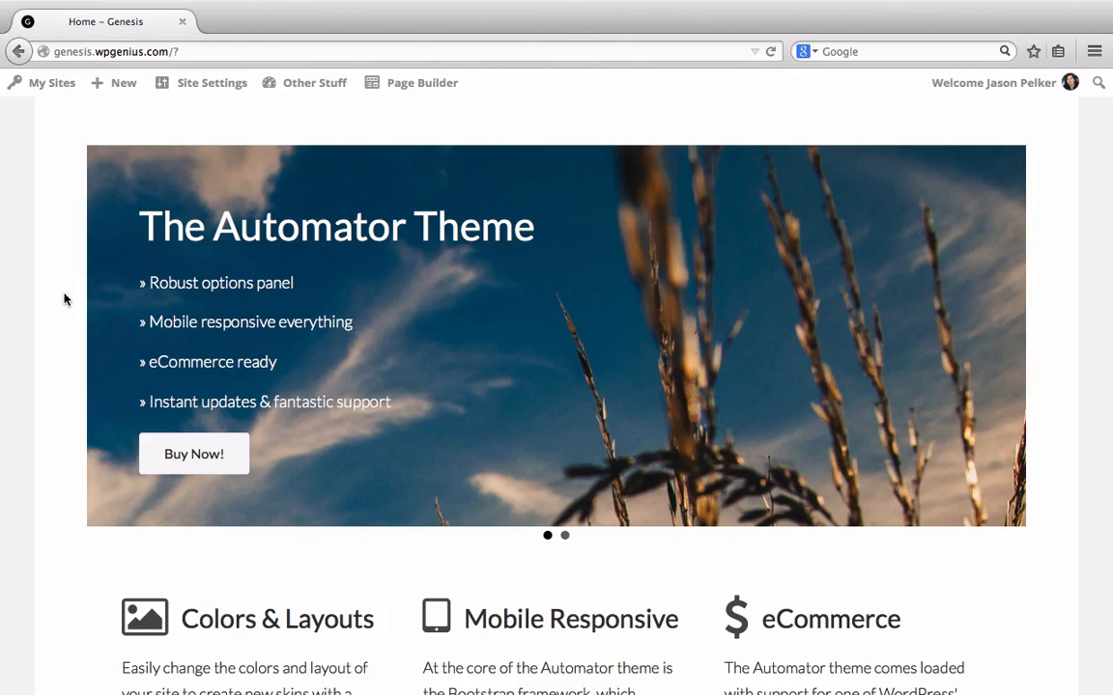
scroll(65, 300, "down", 5)
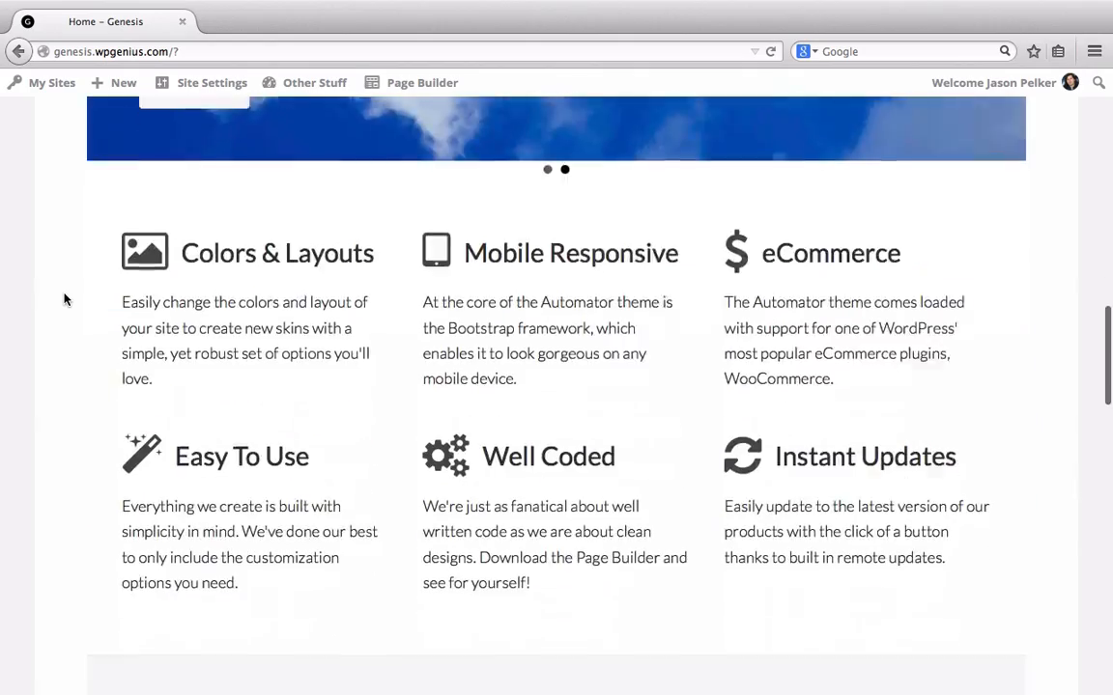
scroll(65, 300, "down", 9)
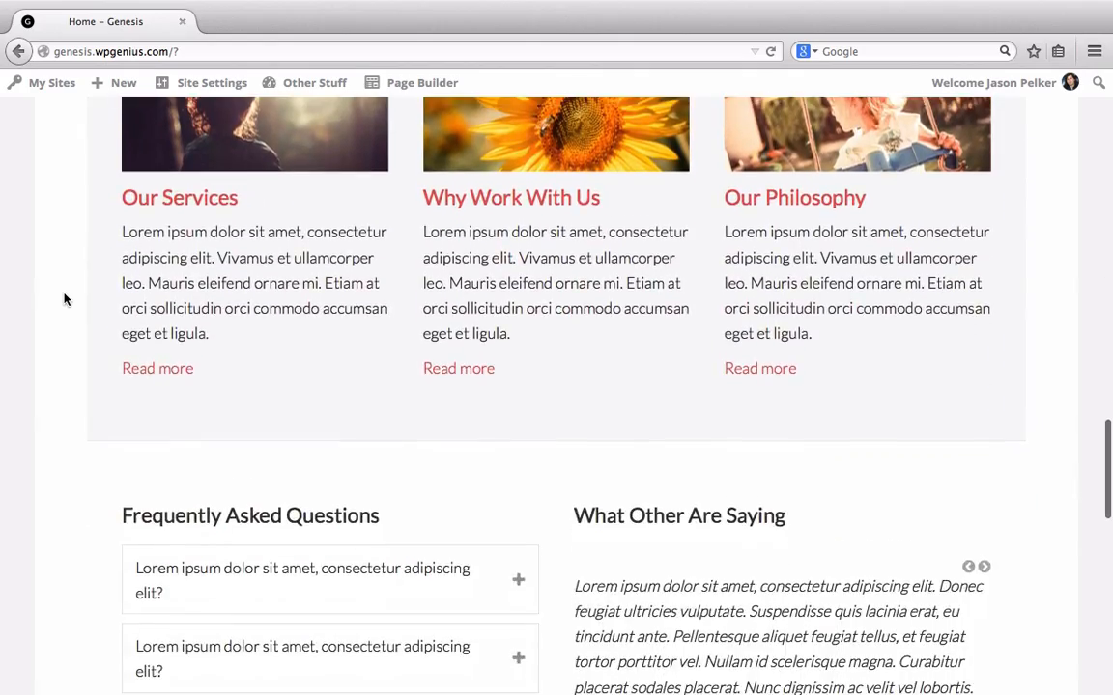
scroll(65, 299, "down", 12)
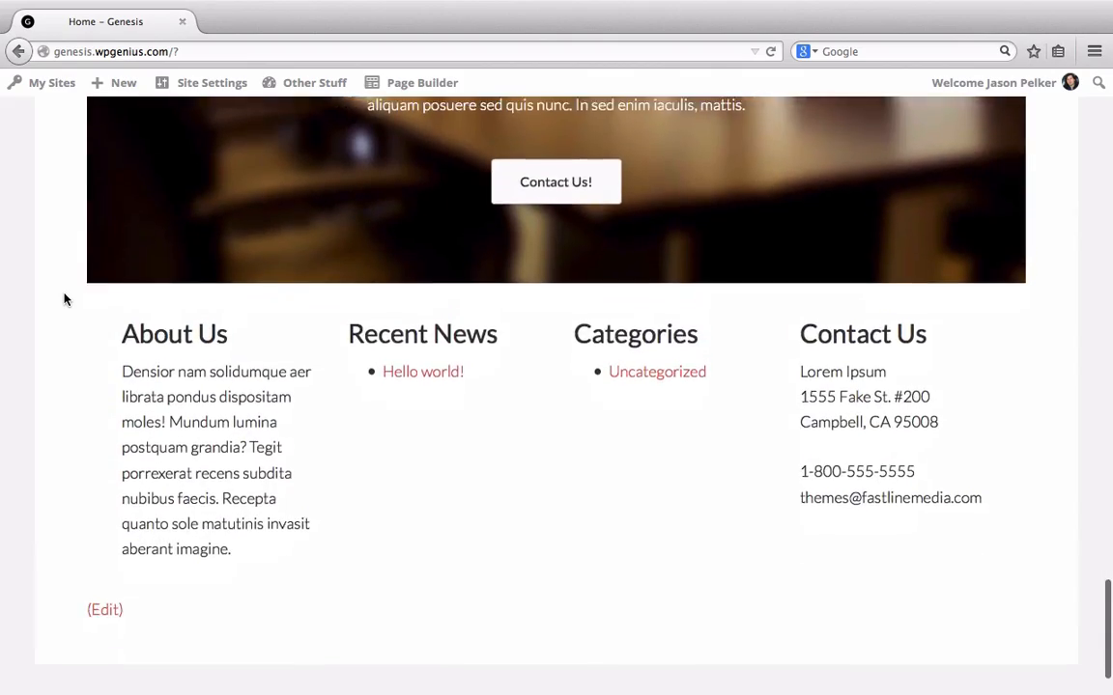
scroll(65, 300, "down", 1)
scroll(65, 299, "up", 20)
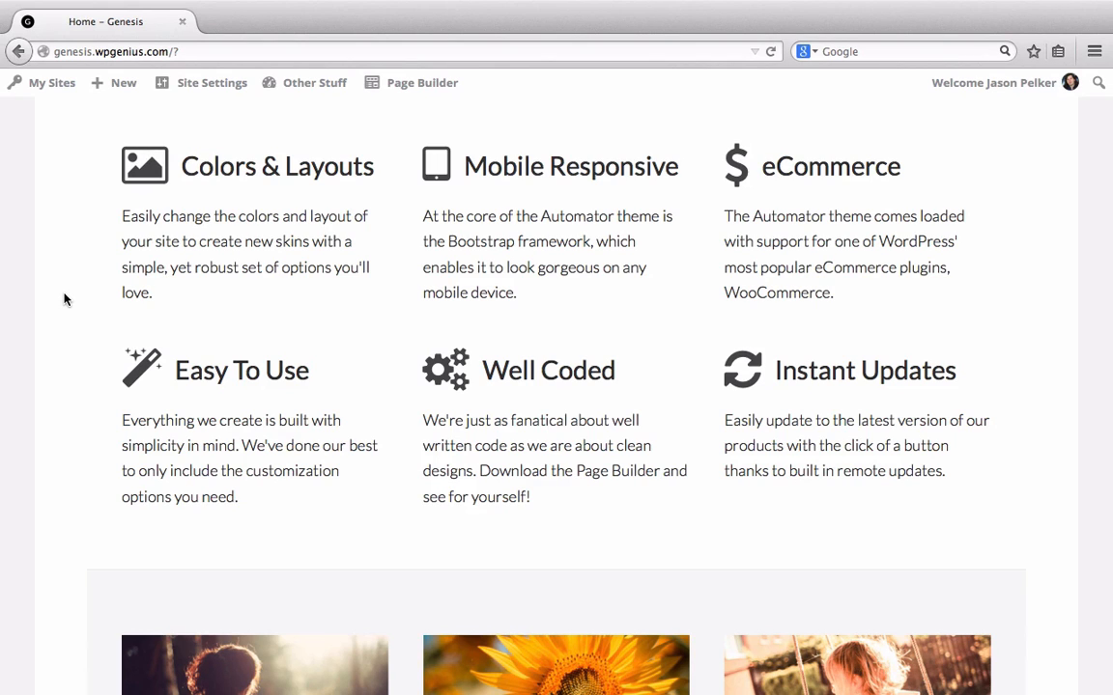
scroll(64, 300, "up", 1)
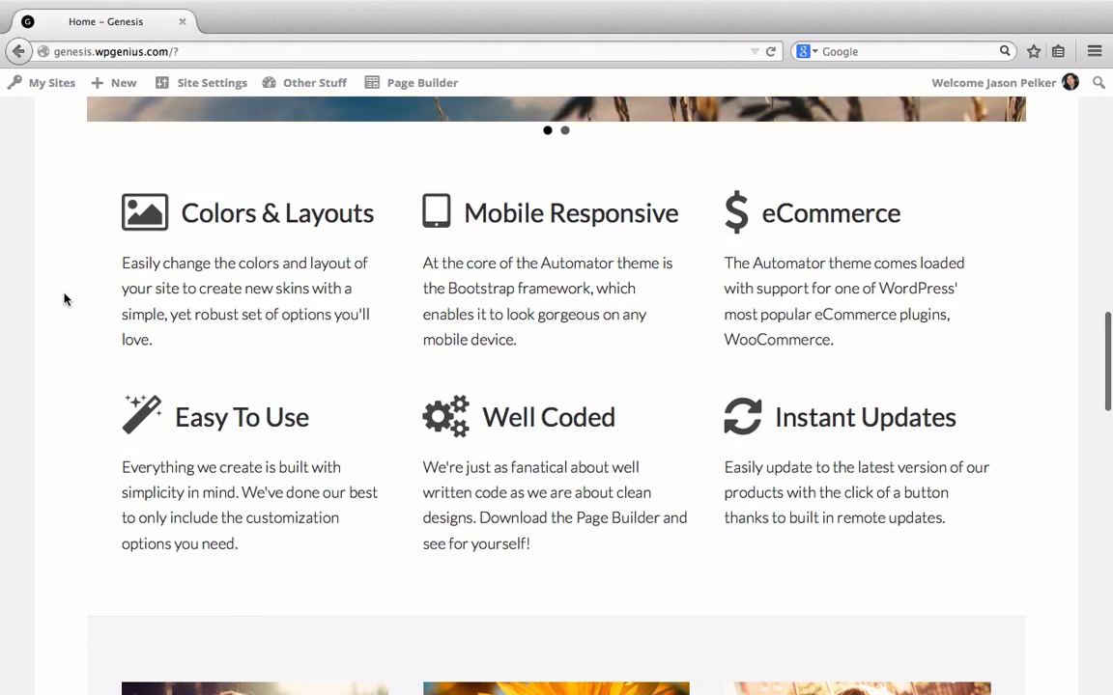
scroll(64, 300, "up", 4)
scroll(63, 300, "up", 3)
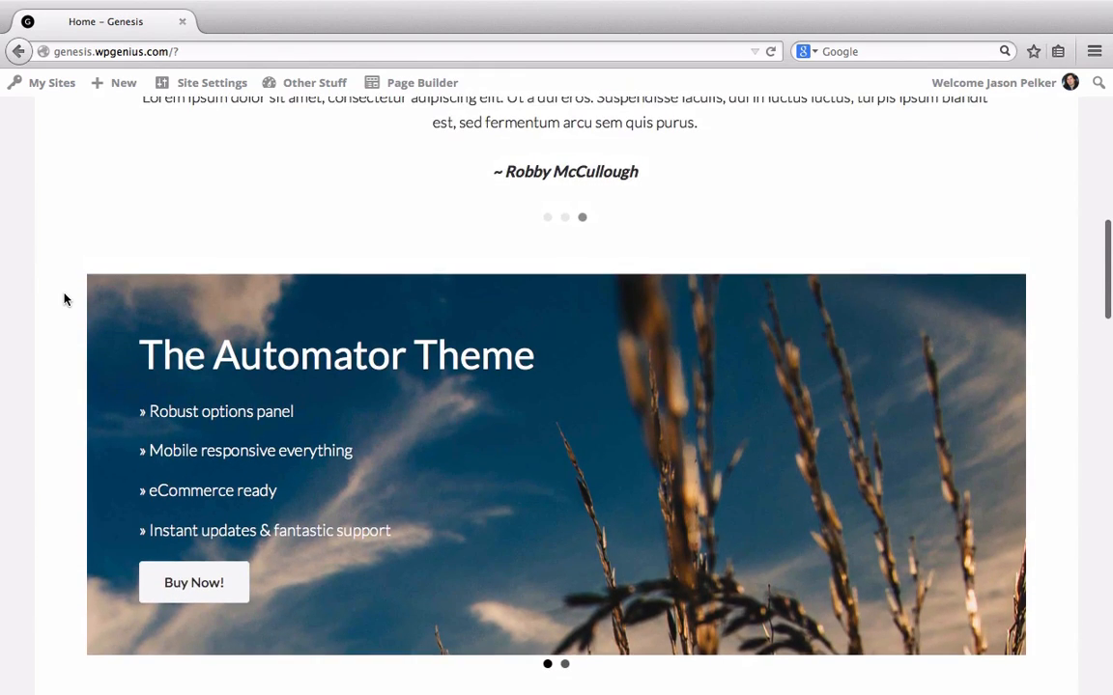
scroll(64, 299, "up", 8)
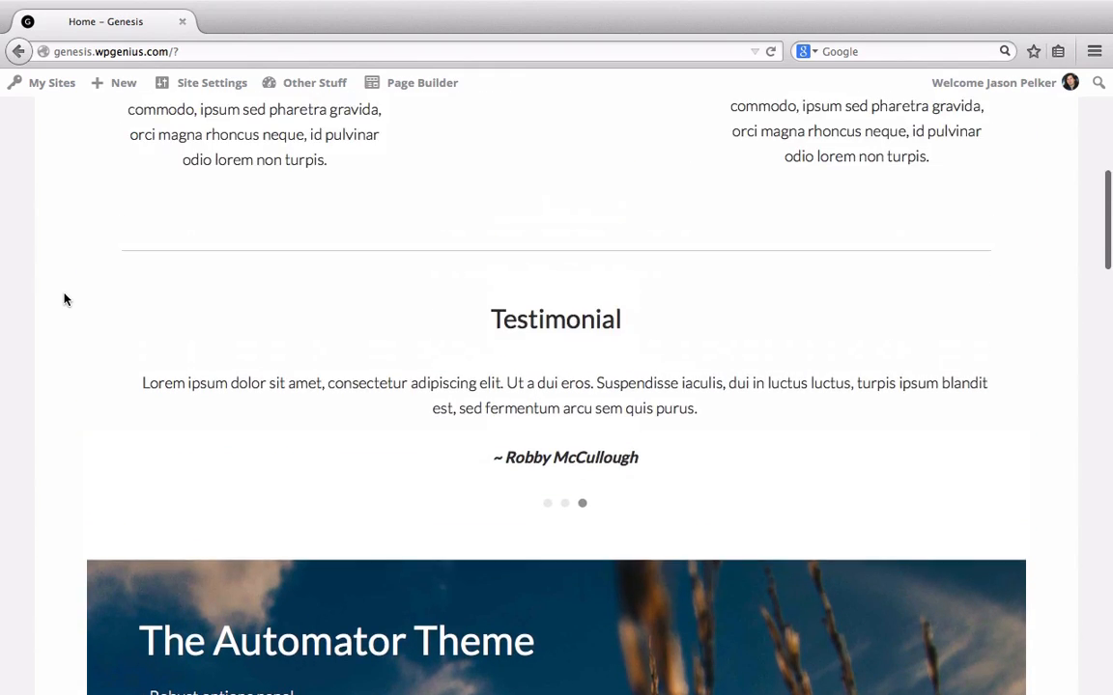
scroll(64, 299, "up", 4)
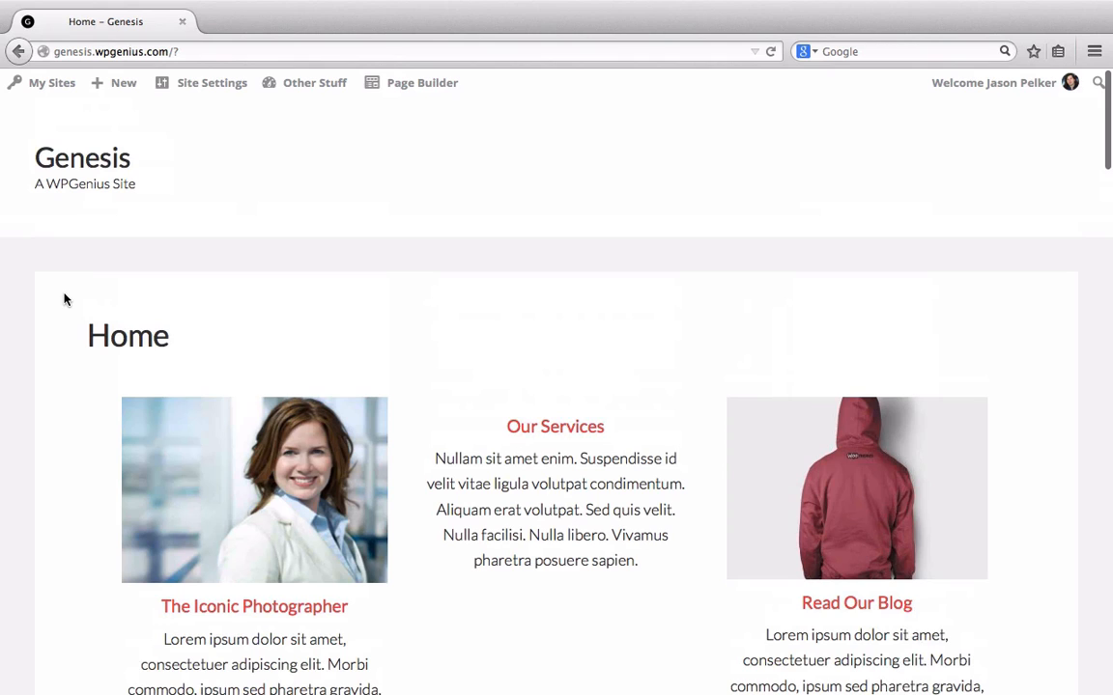
Examine the published slider, the feature boxes and the Our Services, Why Work With Us and Our Philosophy callouts
scroll(505, 231, "down", 13)
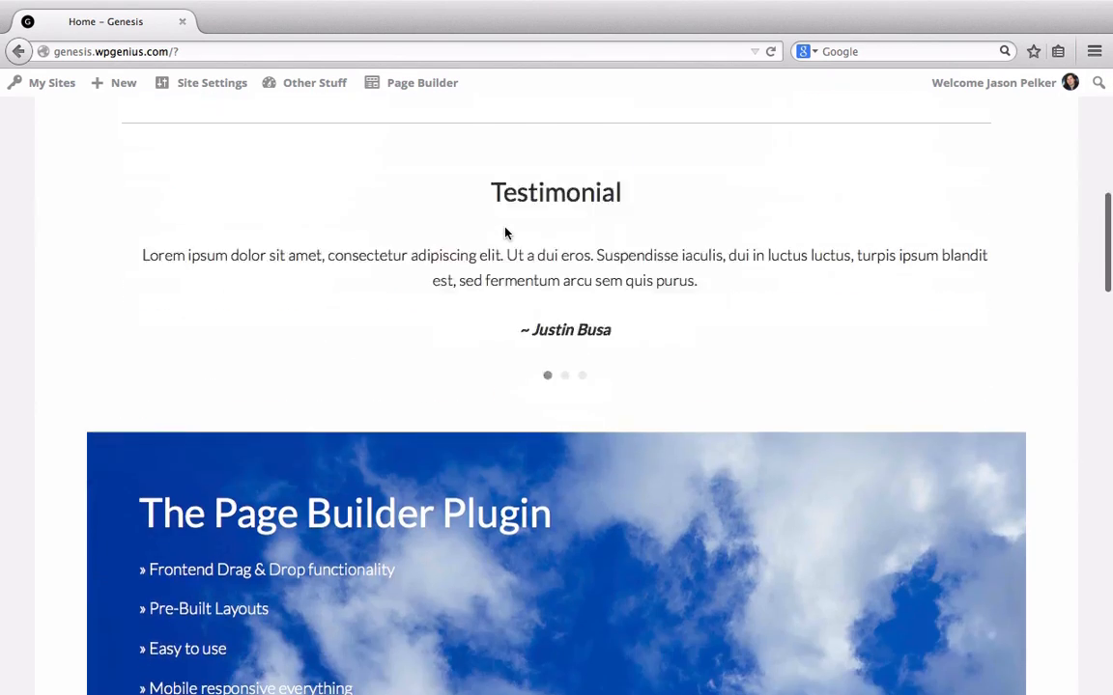
scroll(504, 232, "down", 4)
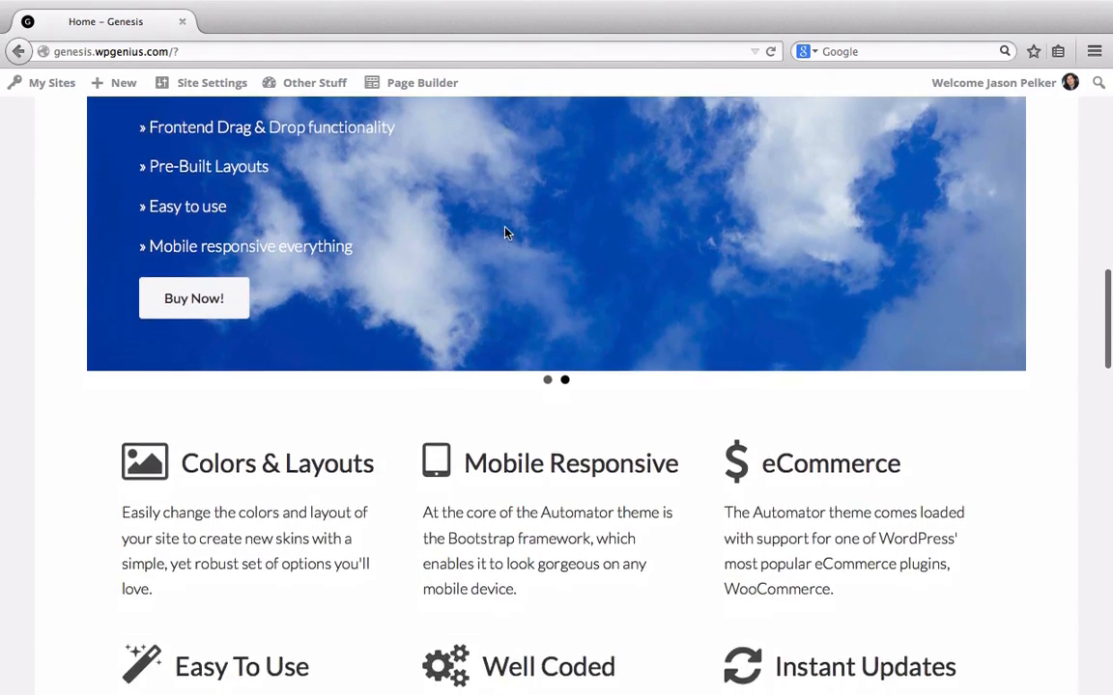
scroll(504, 232, "down", 3)
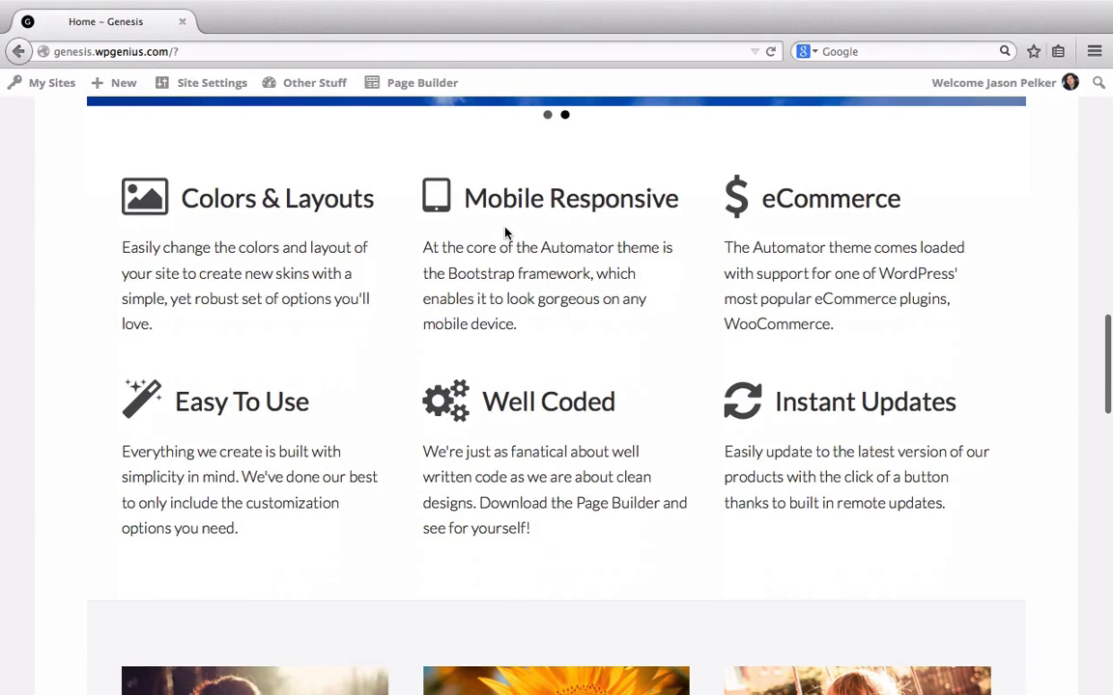
scroll(504, 232, "down", 3)
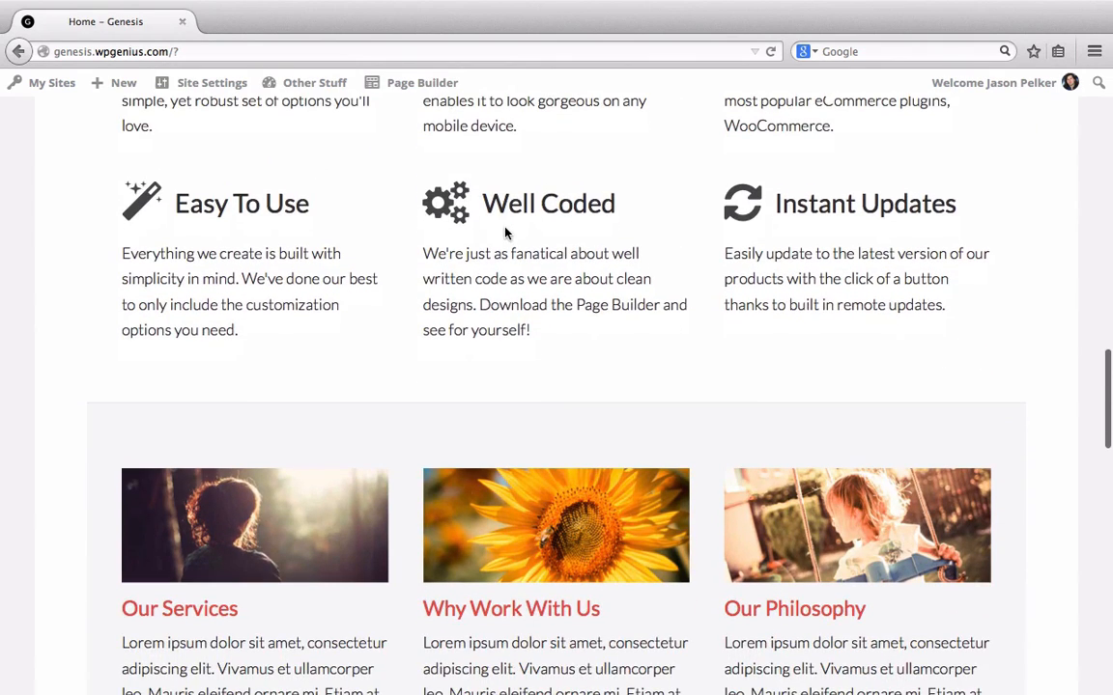
scroll(505, 231, "down", 4)
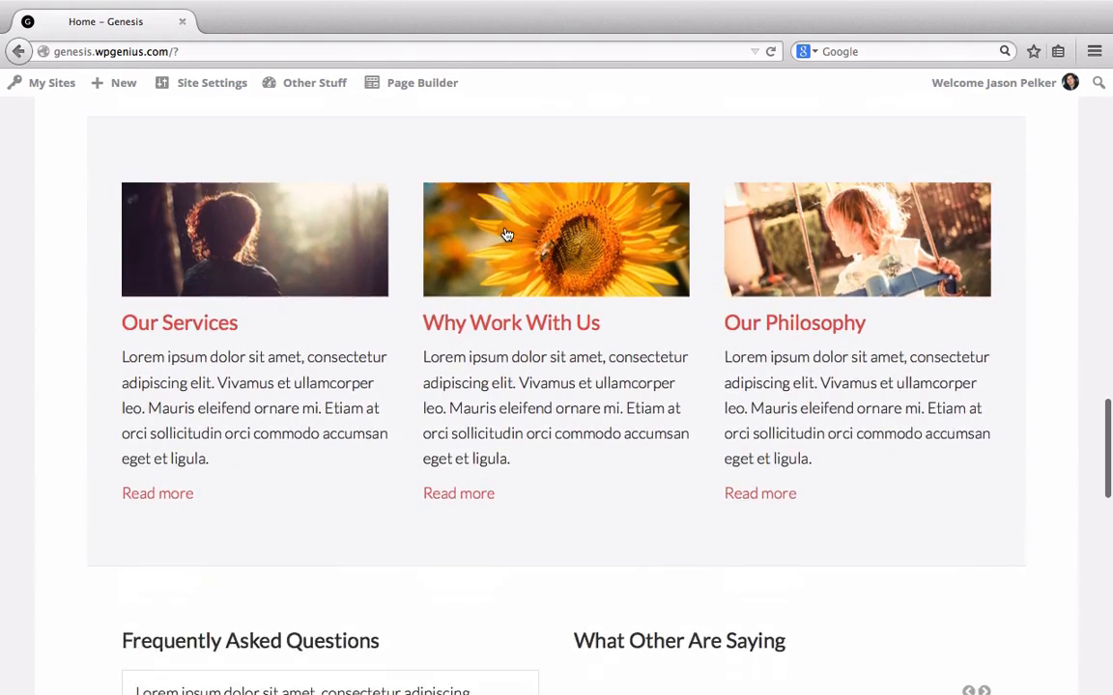
scroll(504, 234, "down", 5)
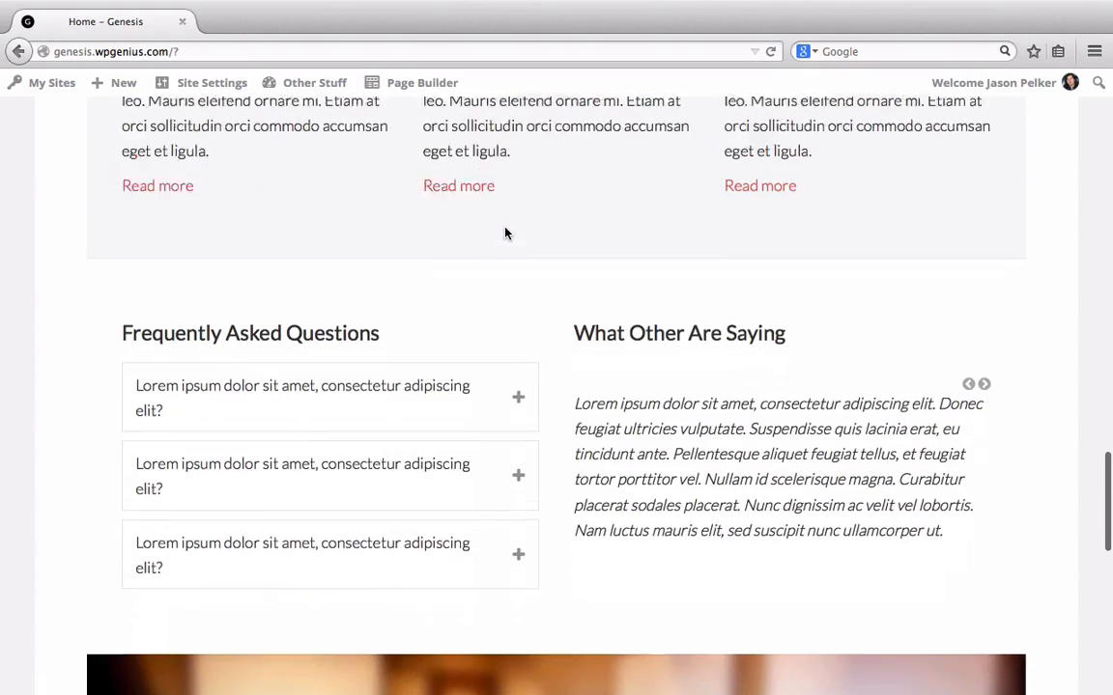
scroll(504, 231, "down", 1)
Expand the three Frequently Asked Questions entries one after another to test the accordion on the published page
left_click(519, 292)
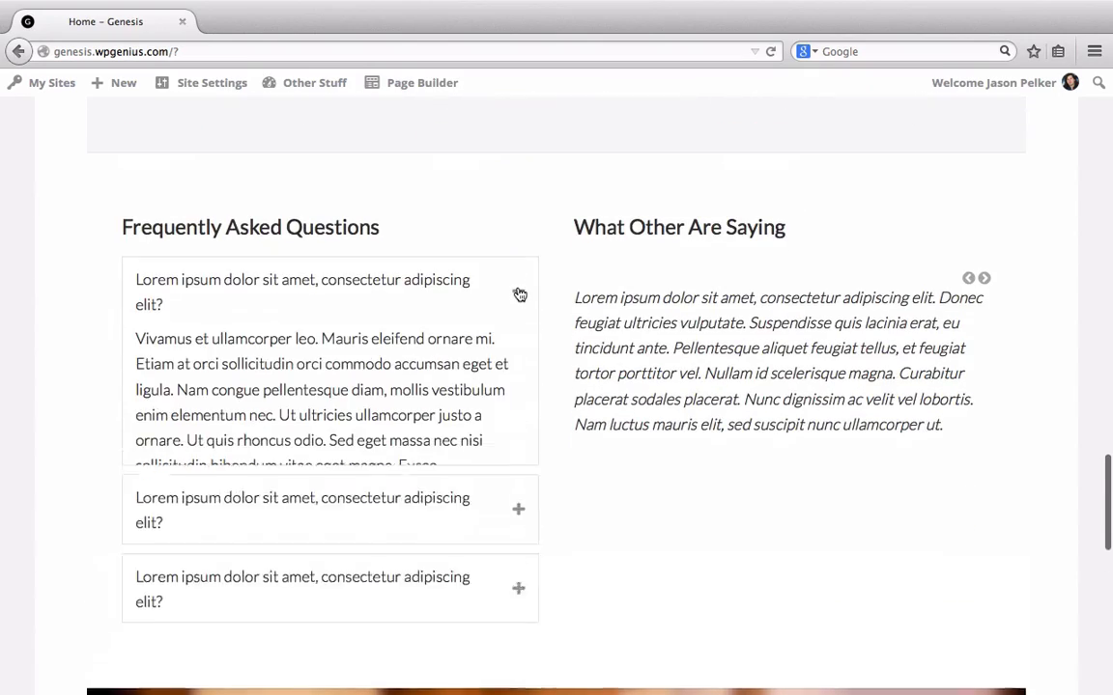
scroll(519, 293, "down", 2)
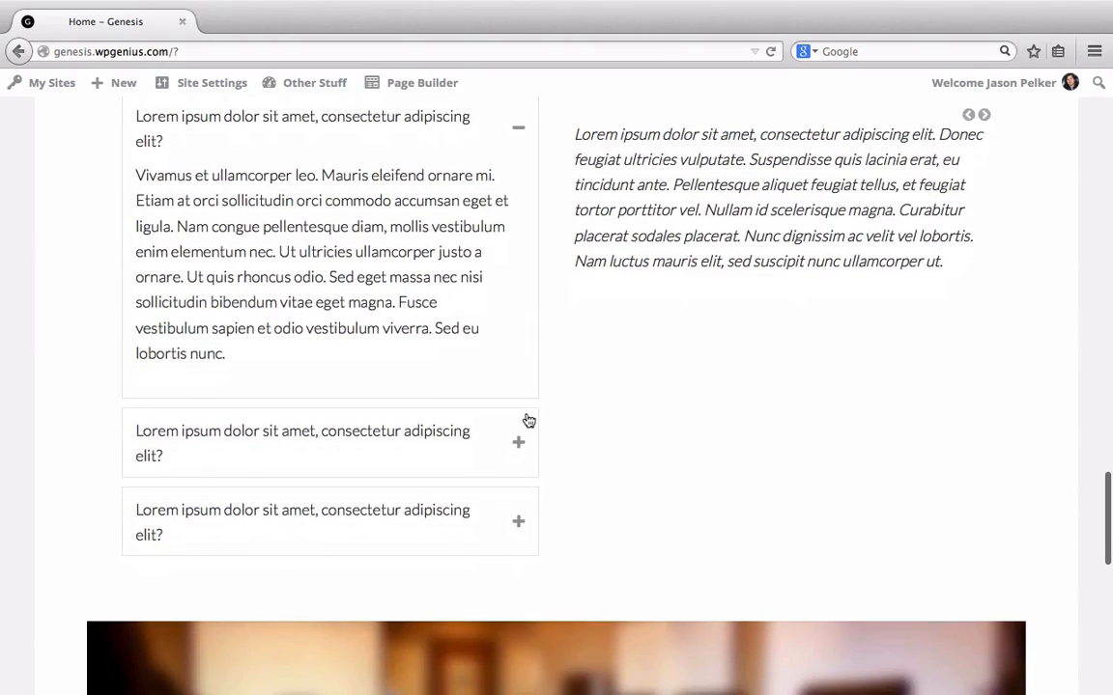
left_click(524, 437)
scroll(525, 439, "down", 2)
left_click(517, 454)
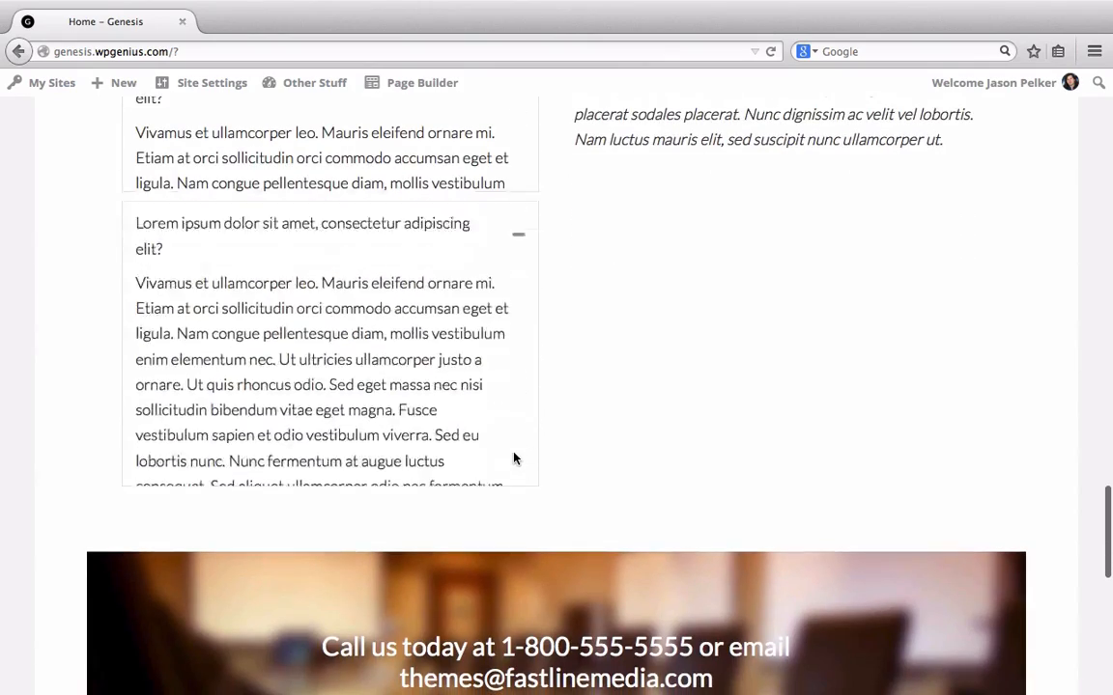
scroll(517, 454, "down", 4)
scroll(515, 454, "up", 3)
scroll(623, 358, "up", 2)
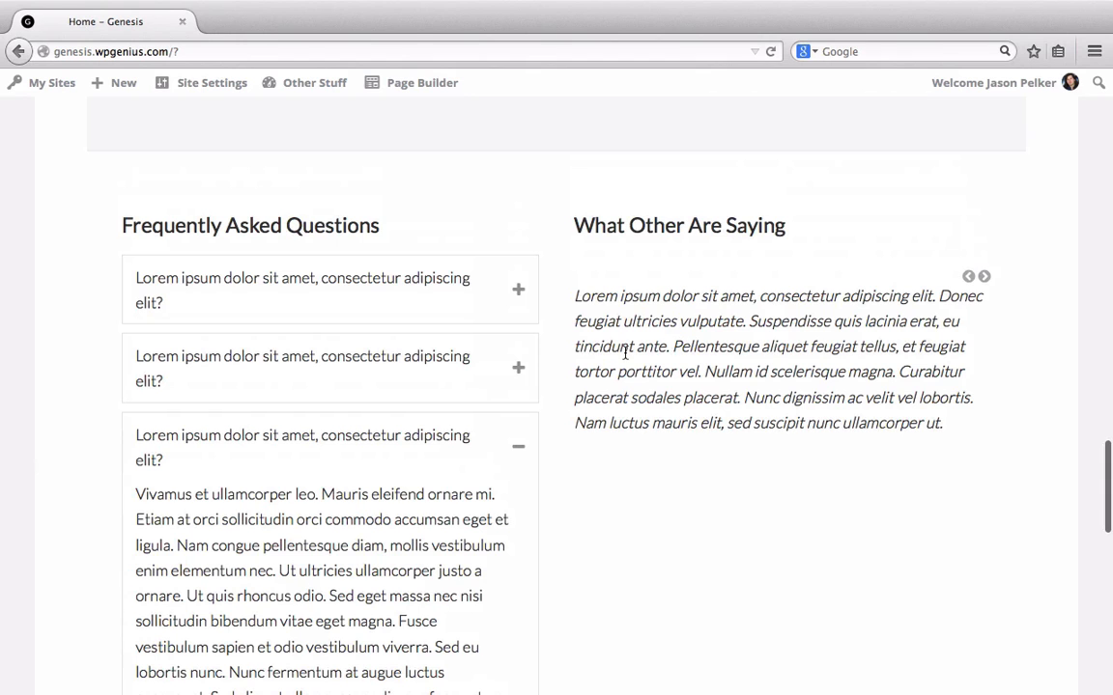
Test the previous and next navigation of the What Other Are Saying testimonials on the published page
scroll(625, 353, "up", 1)
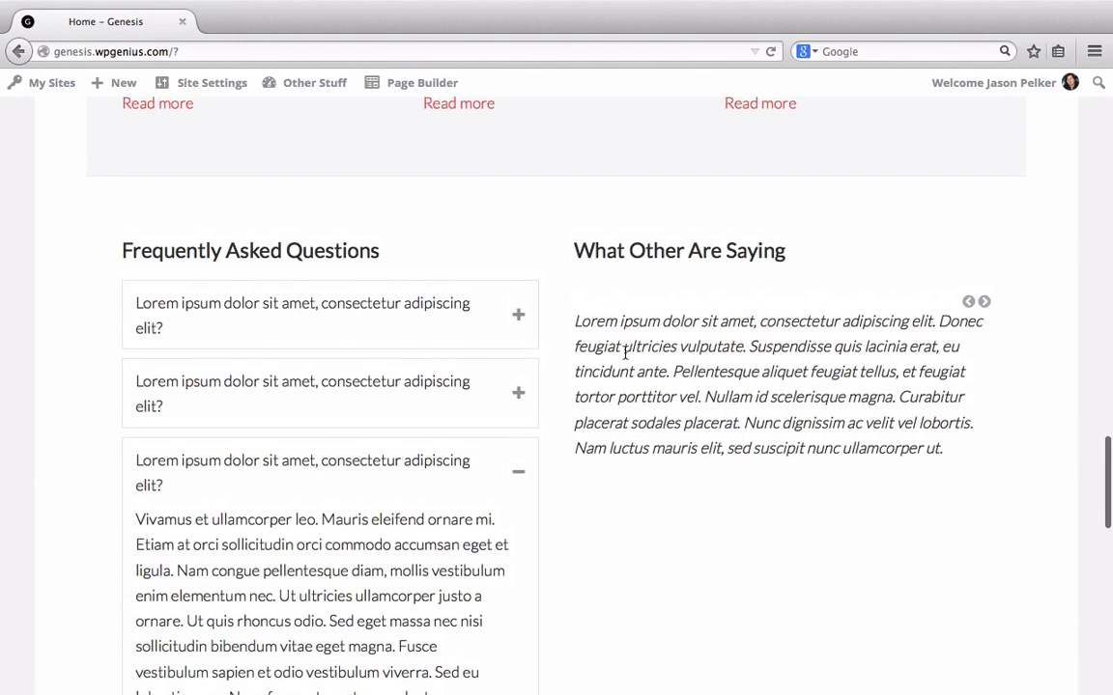
scroll(625, 354, "up", 1)
scroll(625, 357, "up", 1)
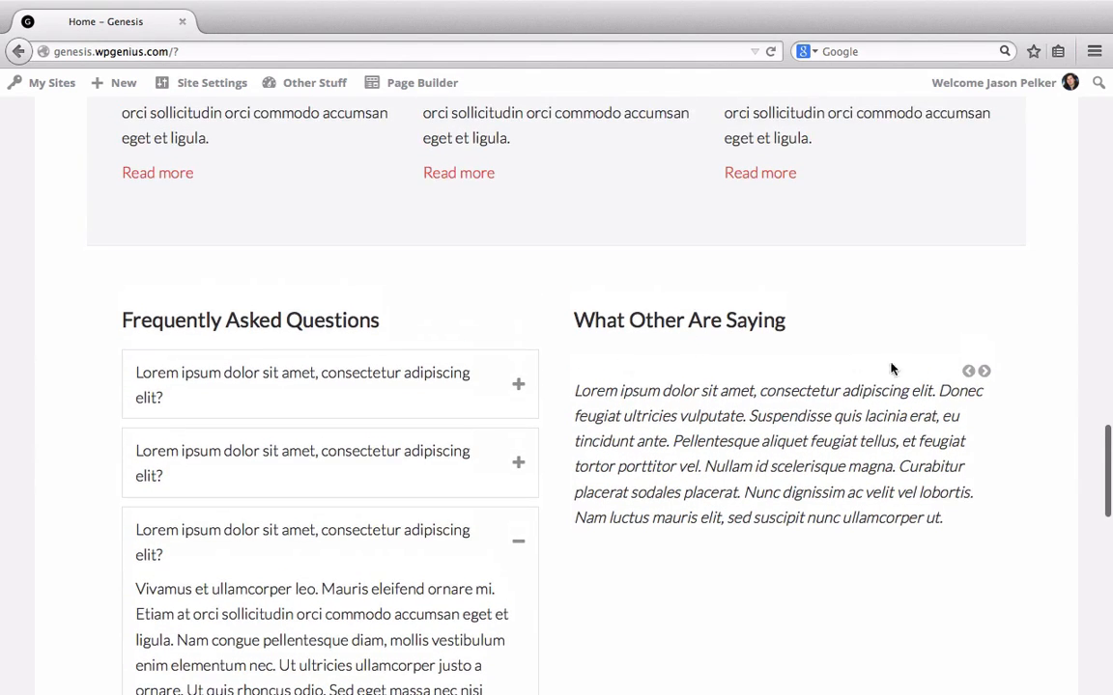
left_click(984, 373)
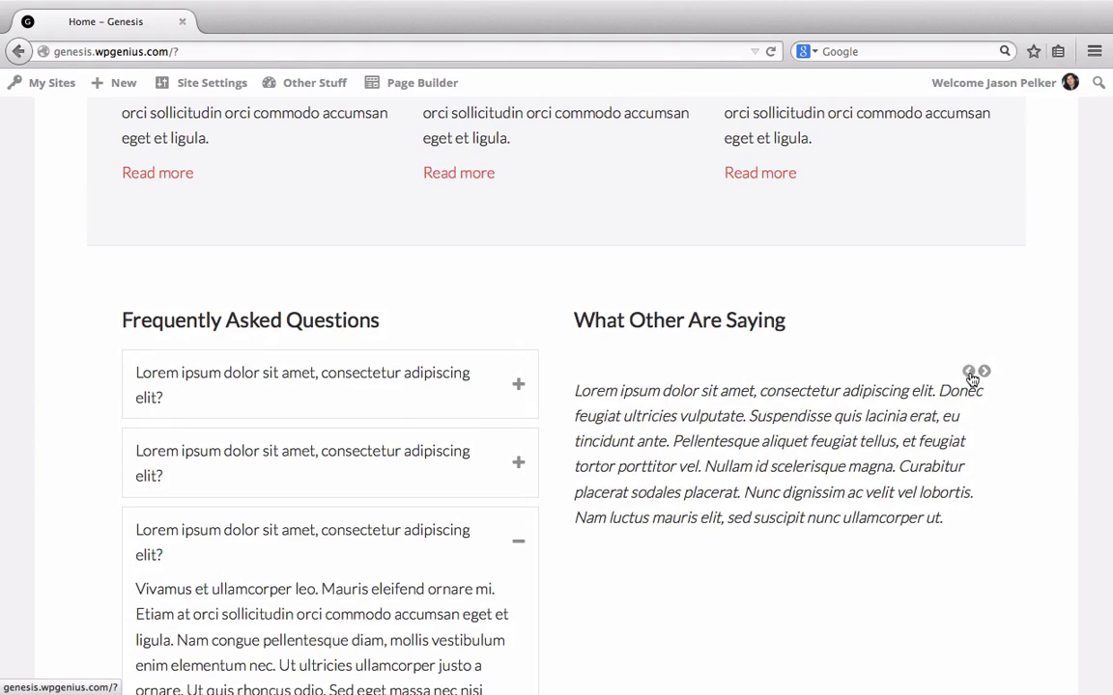
left_click(969, 372)
Examine the contact call-to-action banner and the About Us, Recent News, Categories and Contact Us columns at the end of the published page
scroll(767, 294, "down", 12)
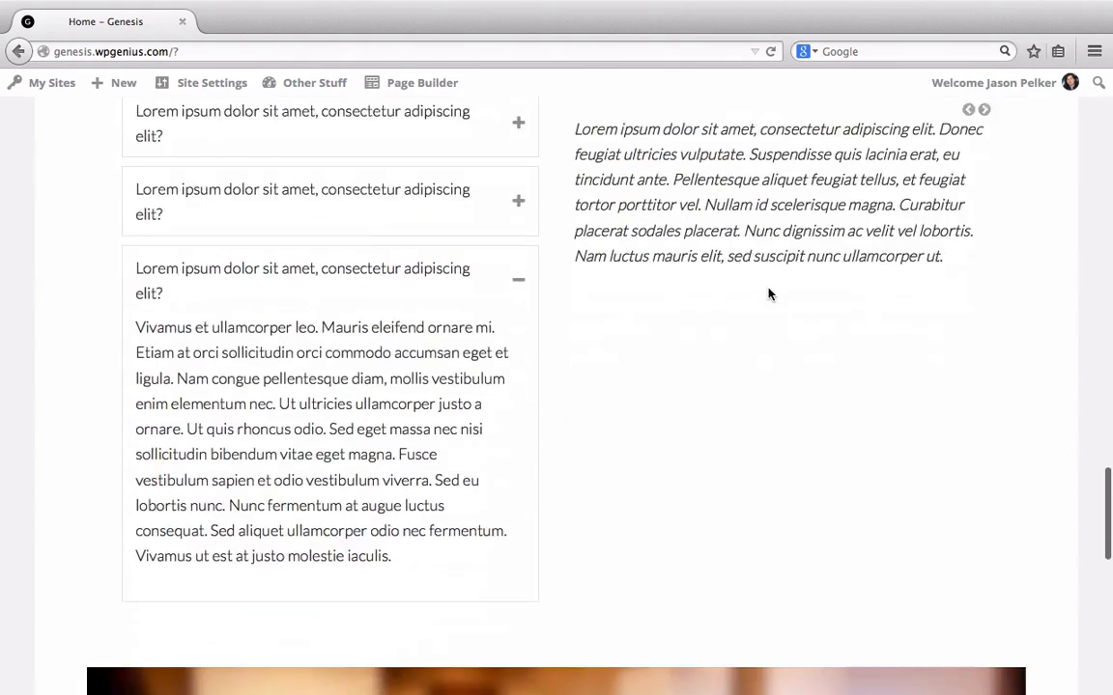
scroll(768, 294, "down", 8)
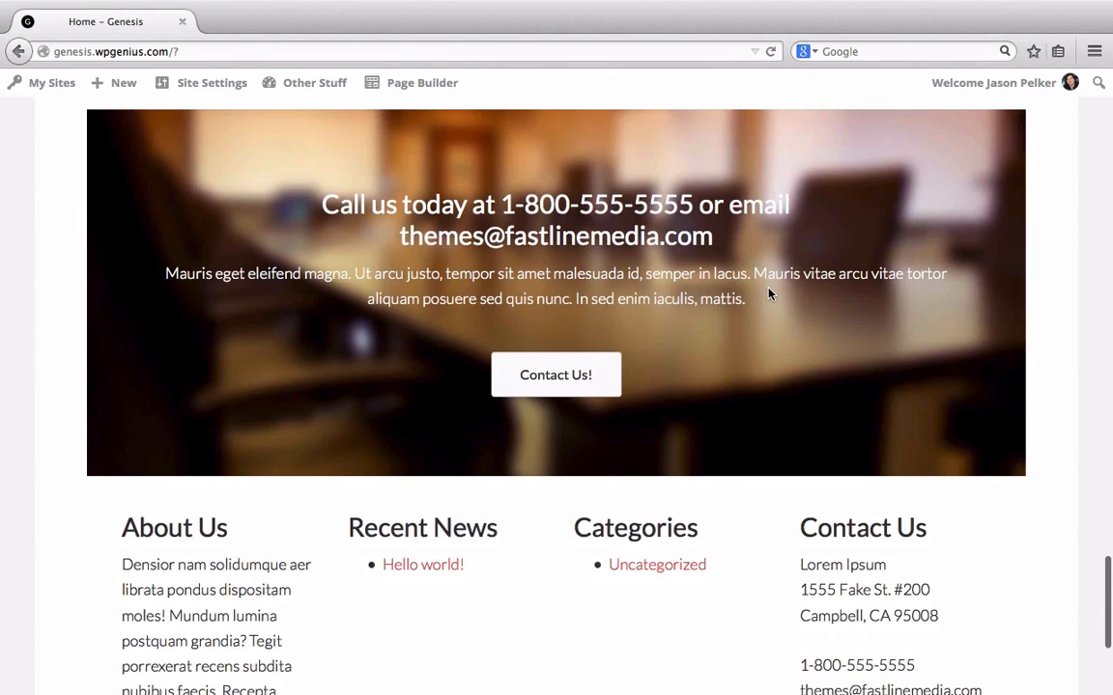
scroll(768, 293, "down", 2)
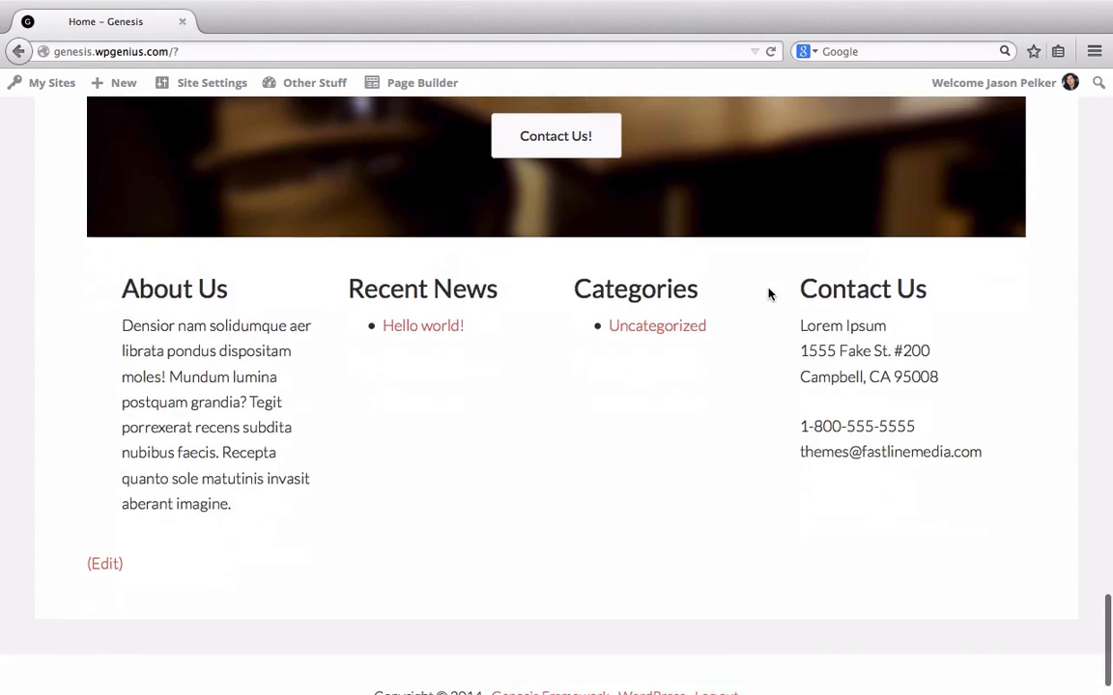
scroll(768, 293, "up", 3)
scroll(769, 294, "up", 2)
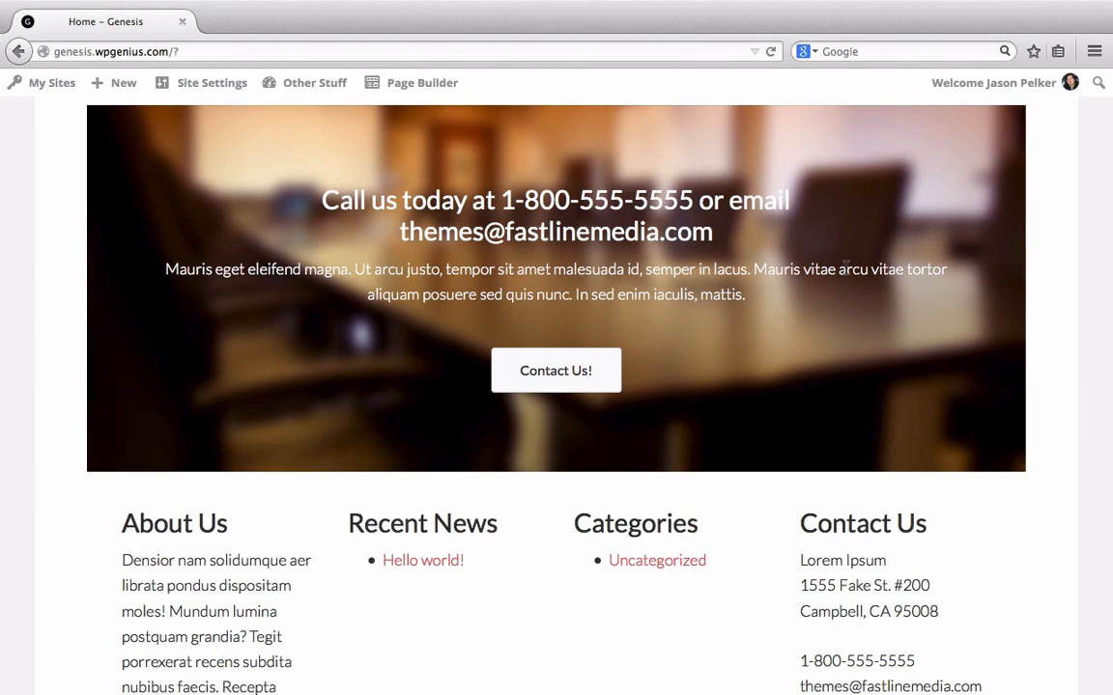
scroll(846, 266, "up", 1)
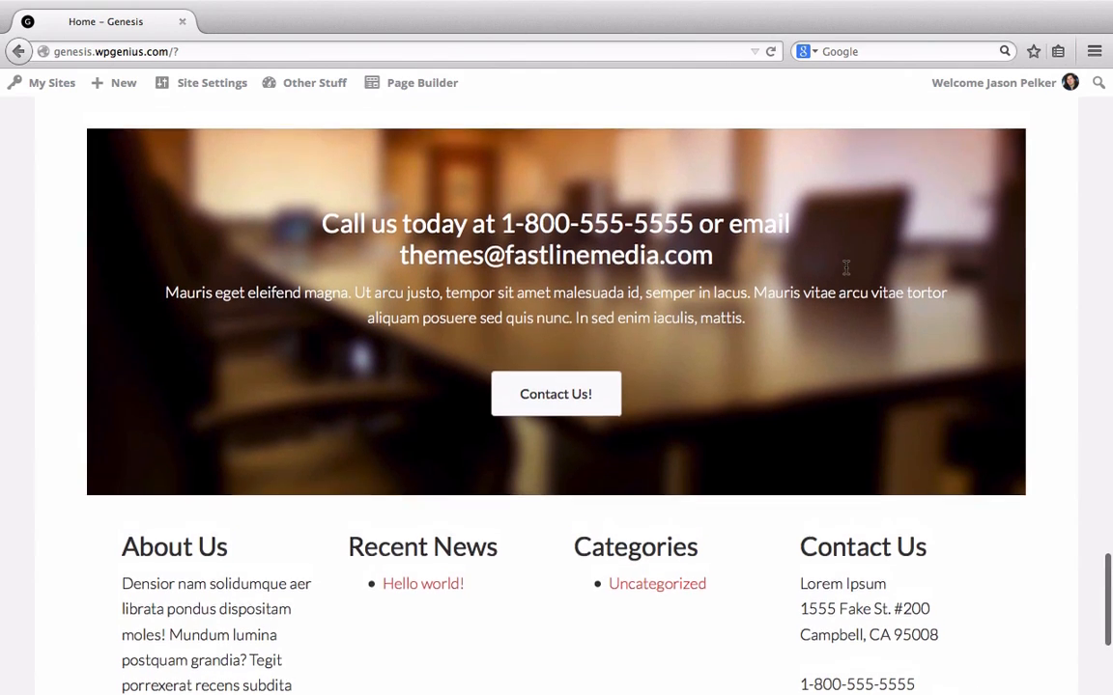
scroll(847, 274, "up", 1)
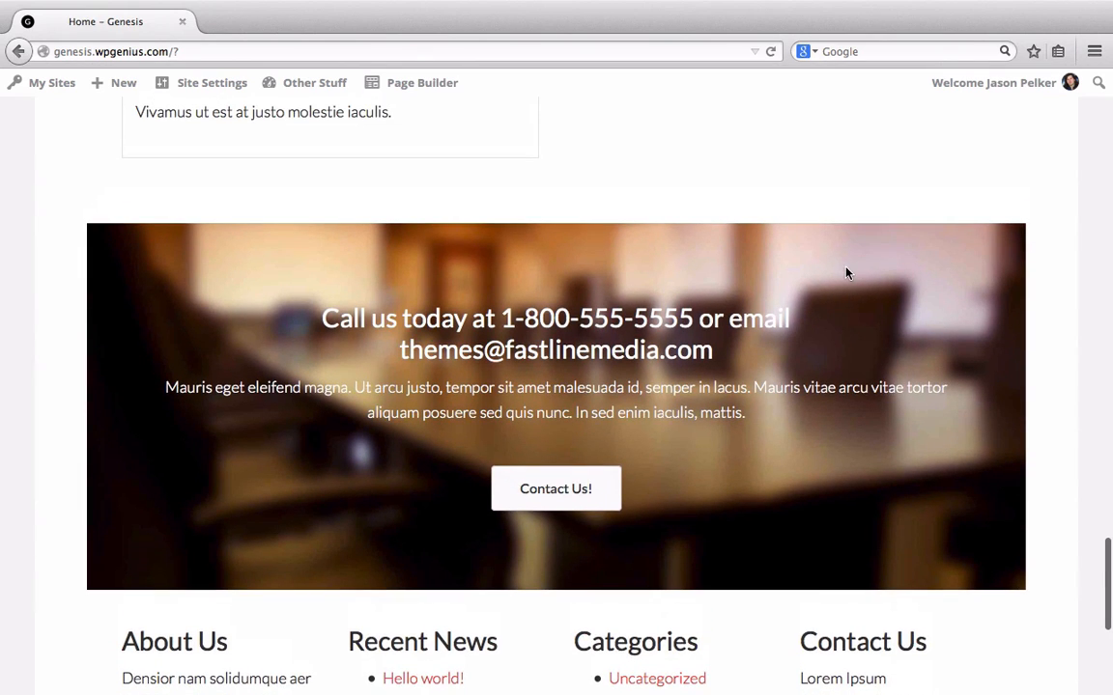
scroll(731, 185, "up", 1)
scroll(730, 187, "up", 1)
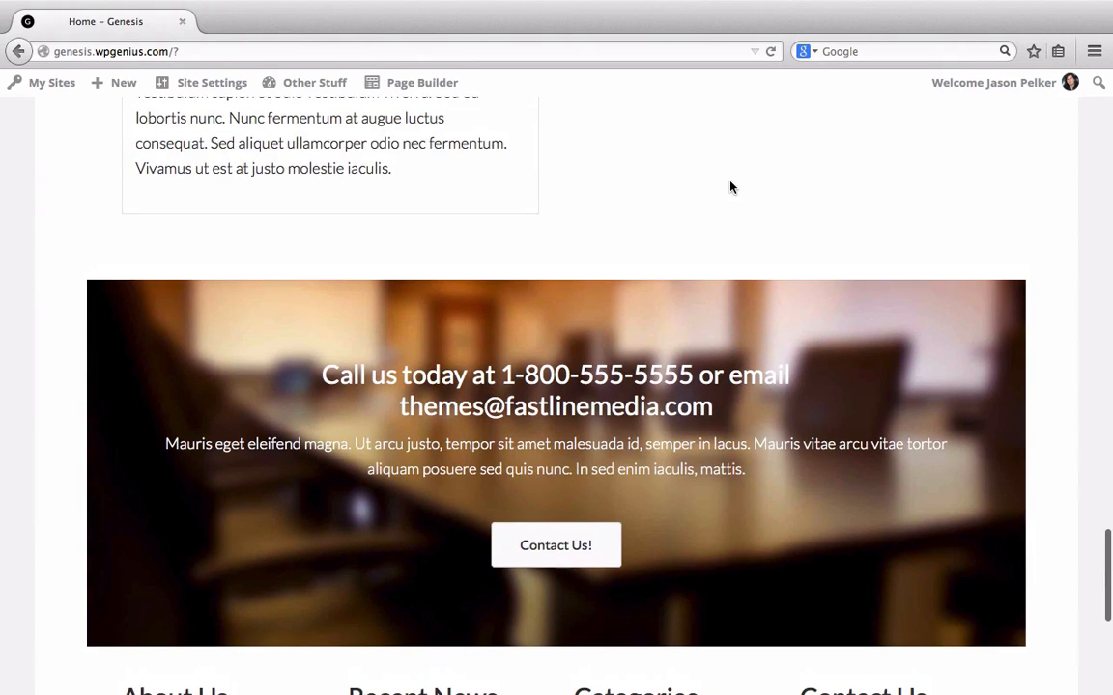
scroll(730, 186, "up", 1)
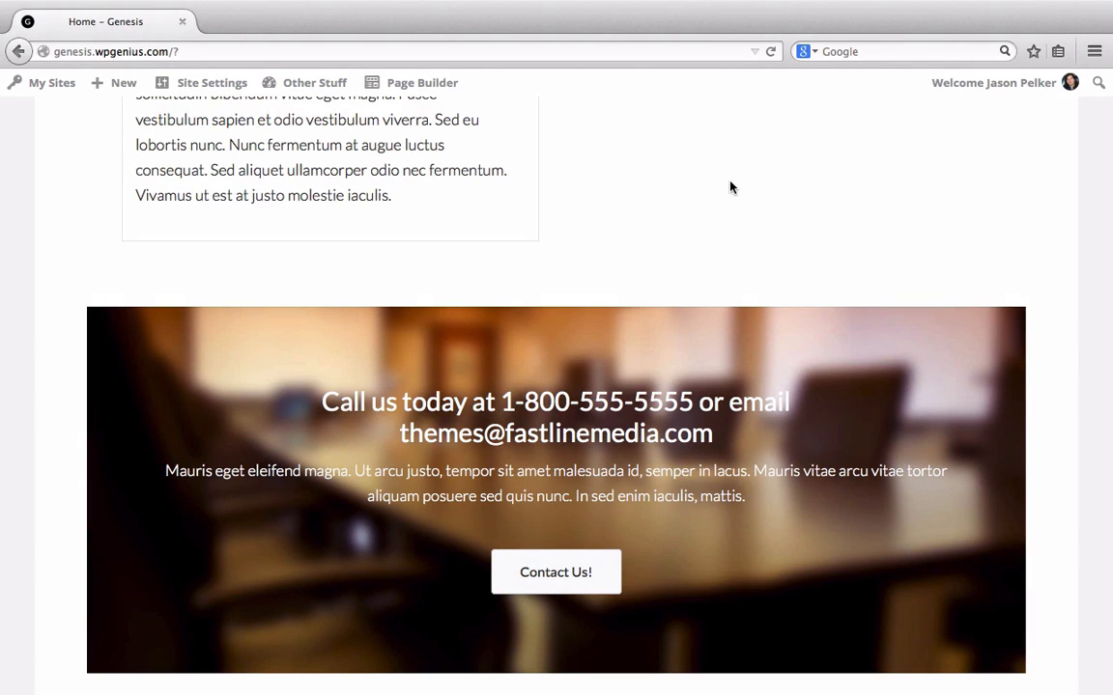
scroll(730, 187, "up", 5)
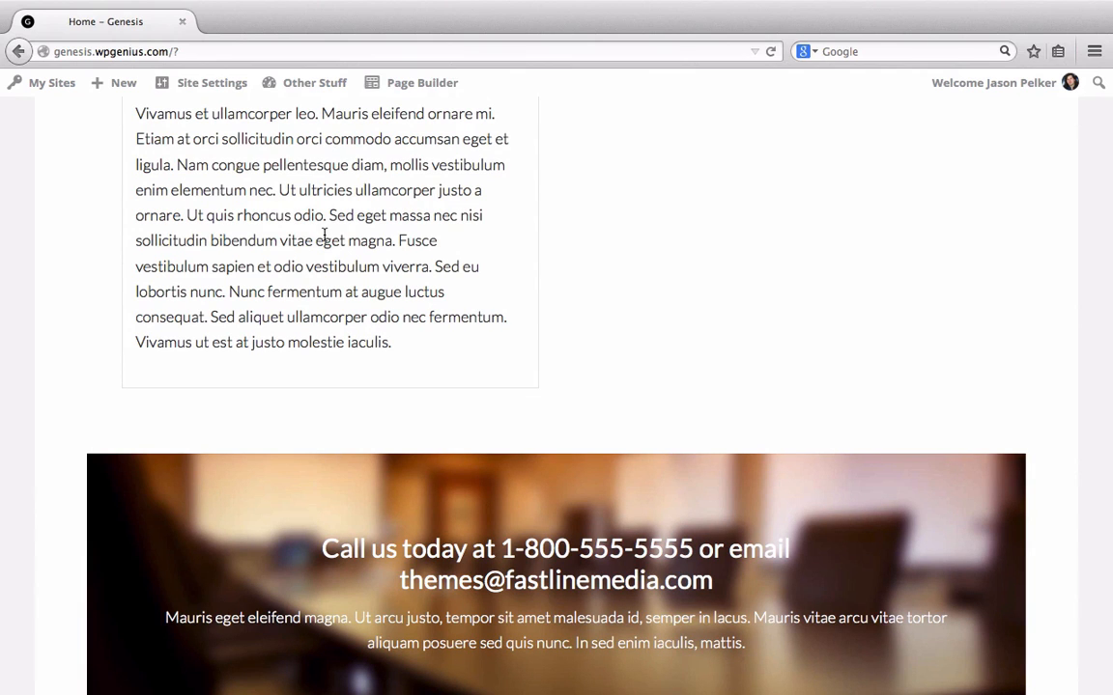
double_click(325, 237)
triple_click(324, 237)
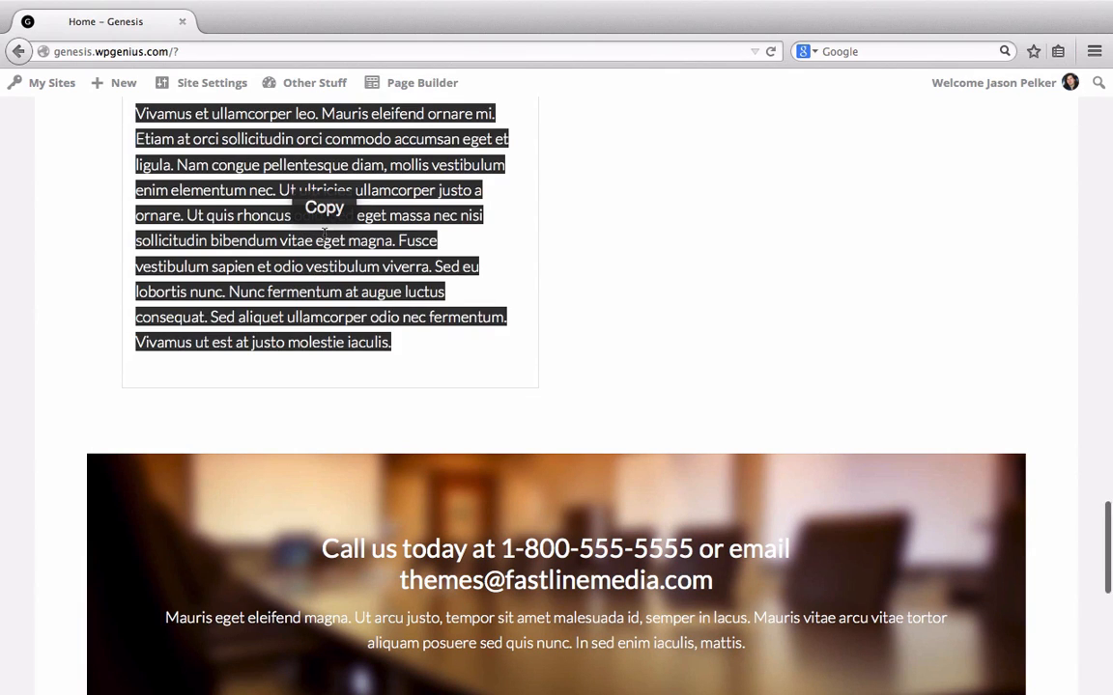
scroll(325, 231, "up", 2)
triple_click(324, 240)
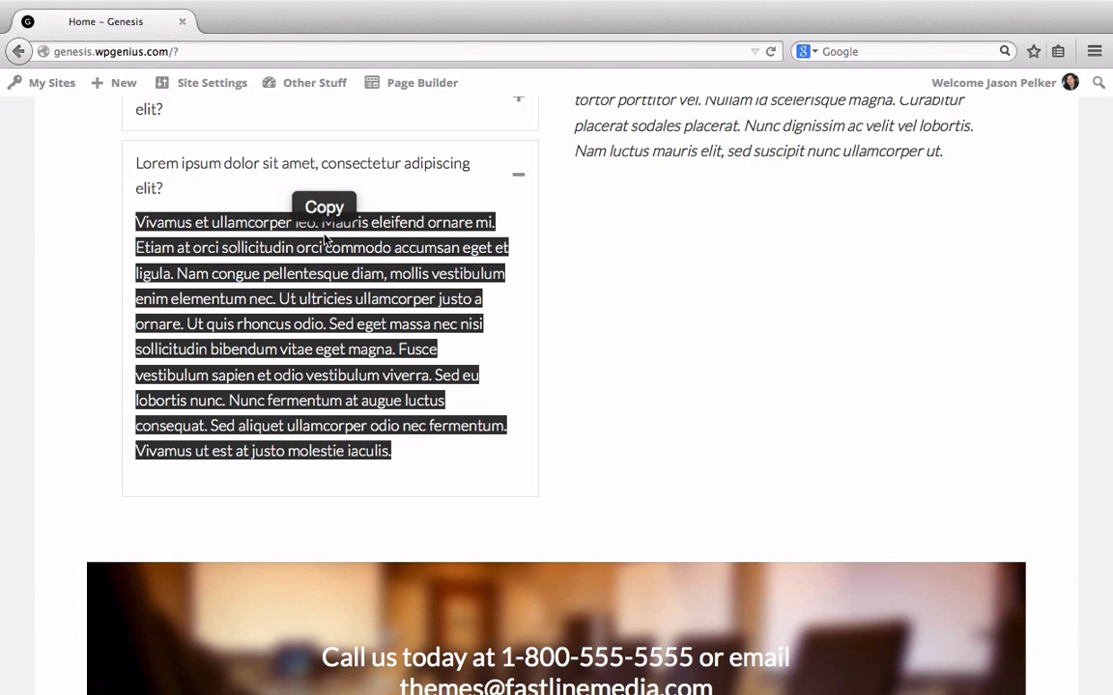
left_click(769, 9)
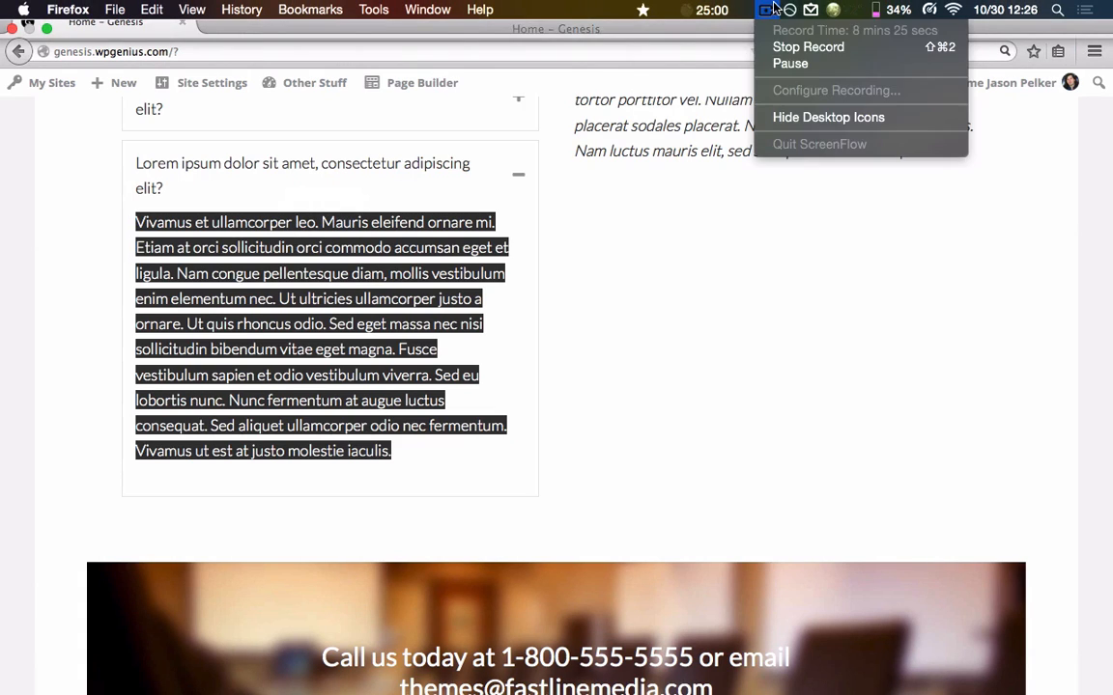